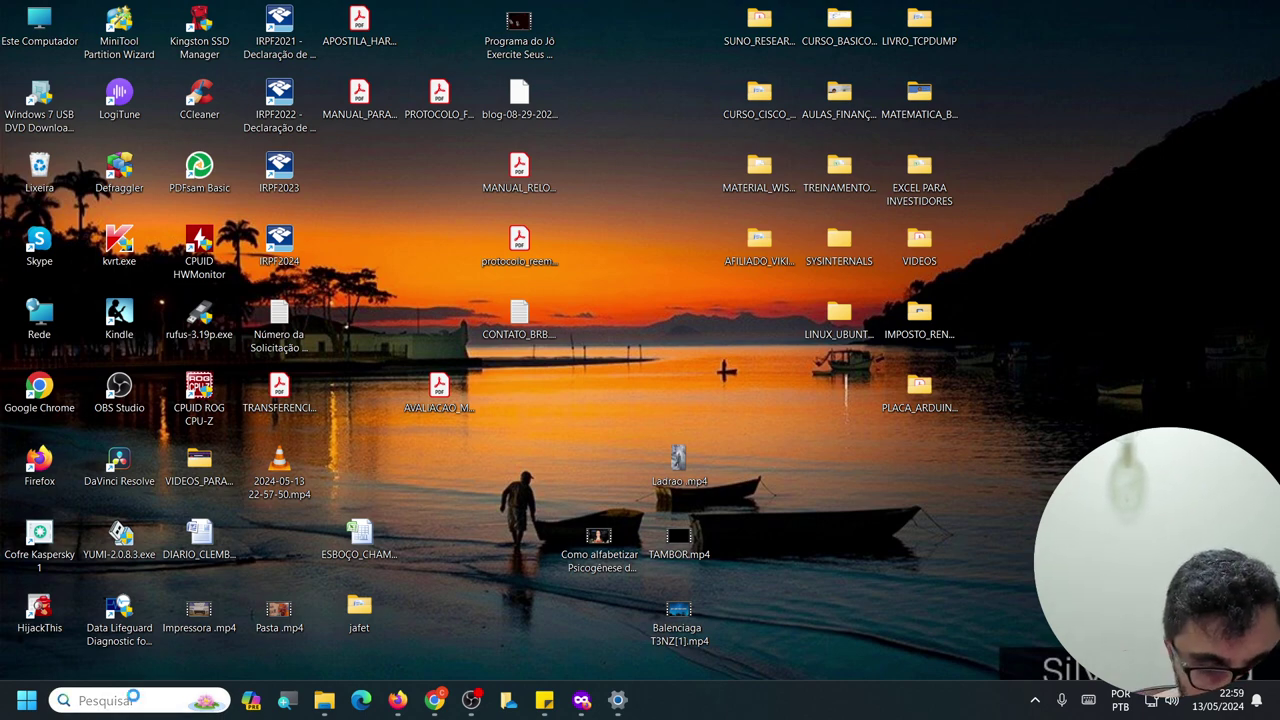
# Step: In the Windows printer settings, look up drivers for the EPSON L3250 Series, skim the Microsoft support article and close it
pyautogui.click(146, 699)
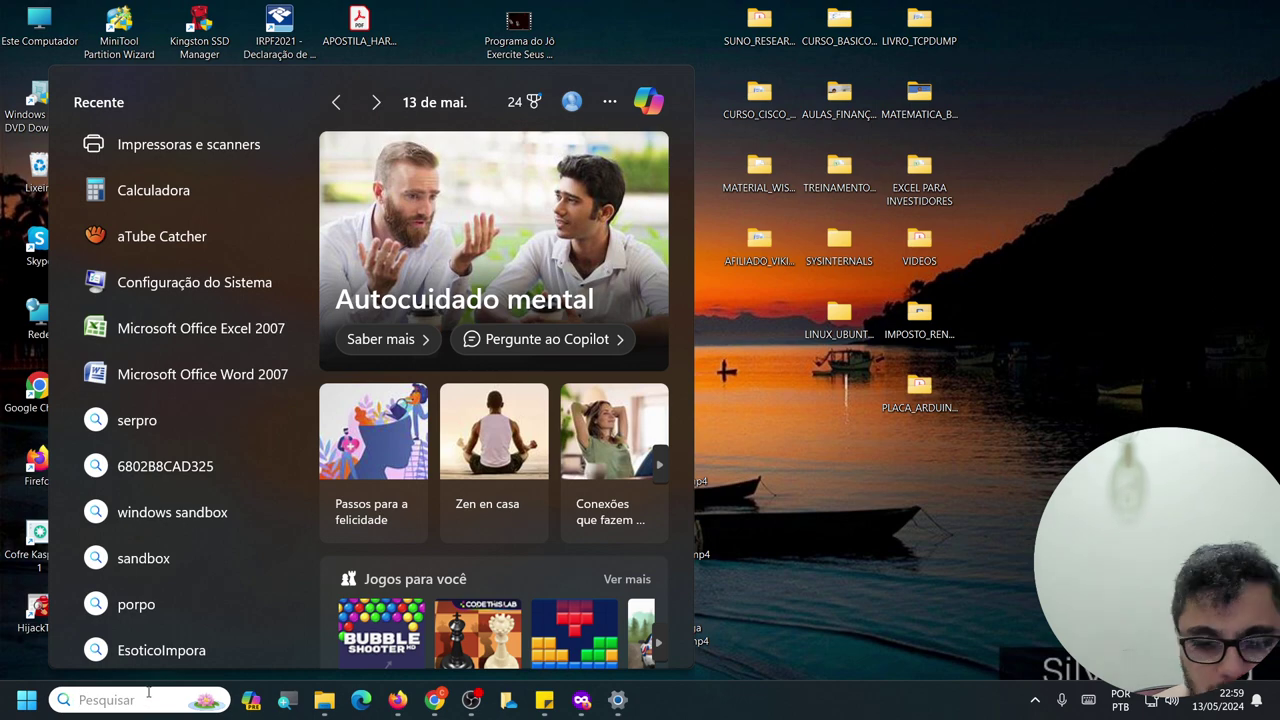
pyautogui.click(617, 699)
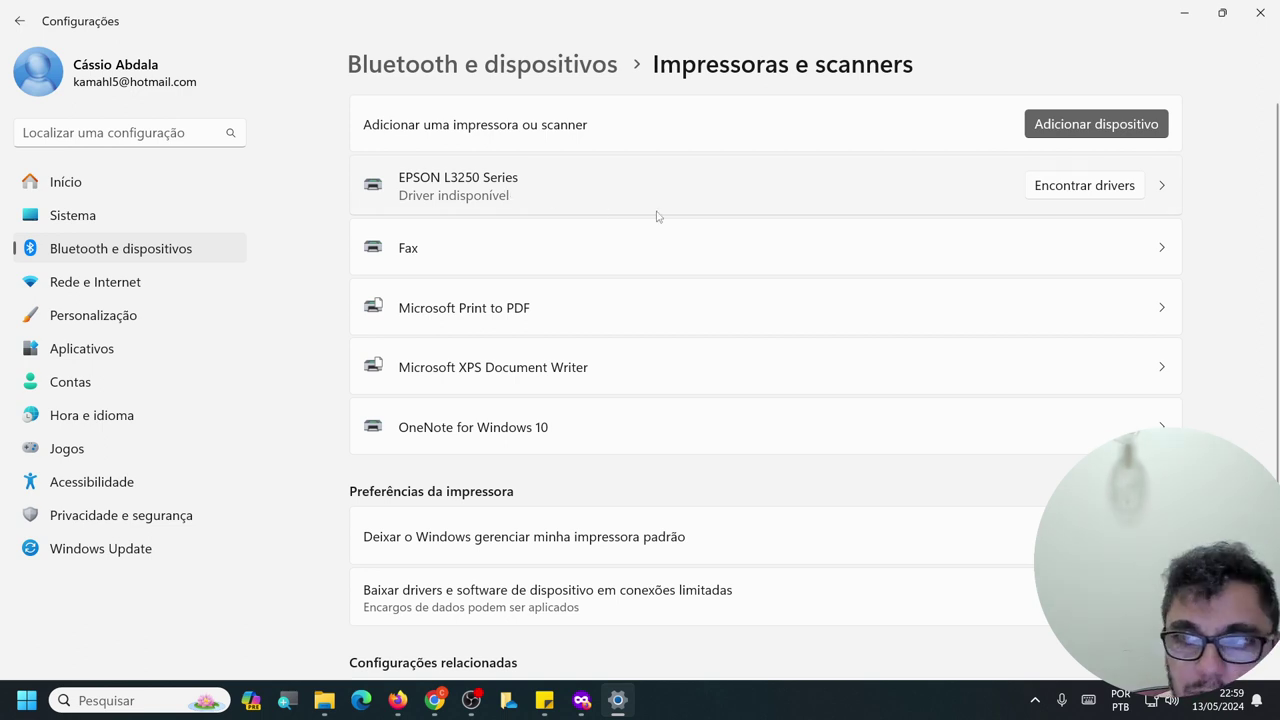
pyautogui.click(1065, 197)
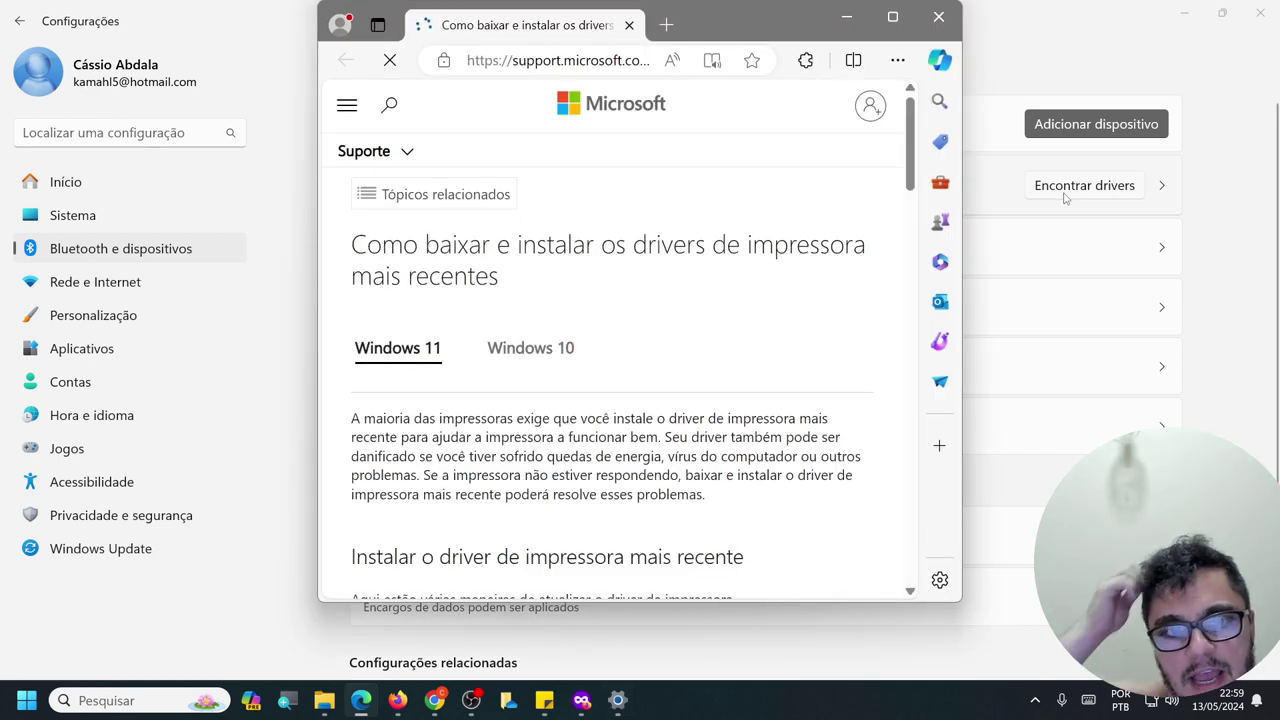
pyautogui.scroll(-10, 763, 306)
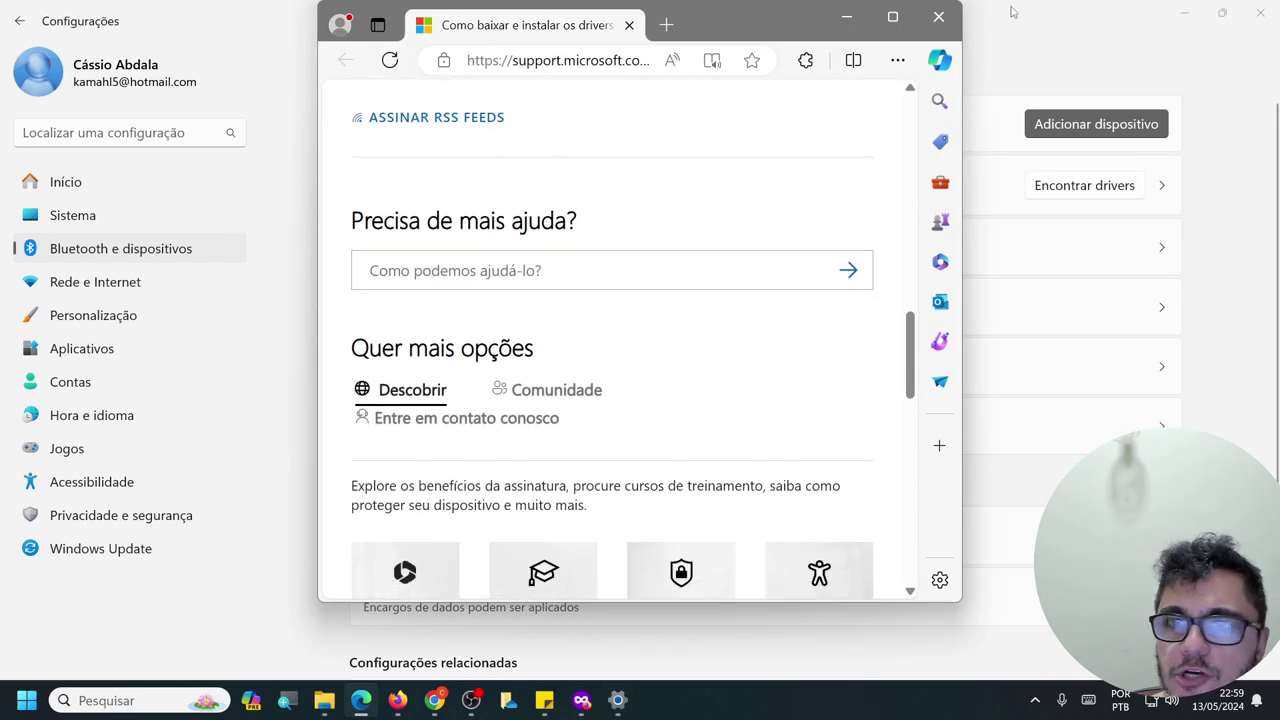
pyautogui.click(938, 17)
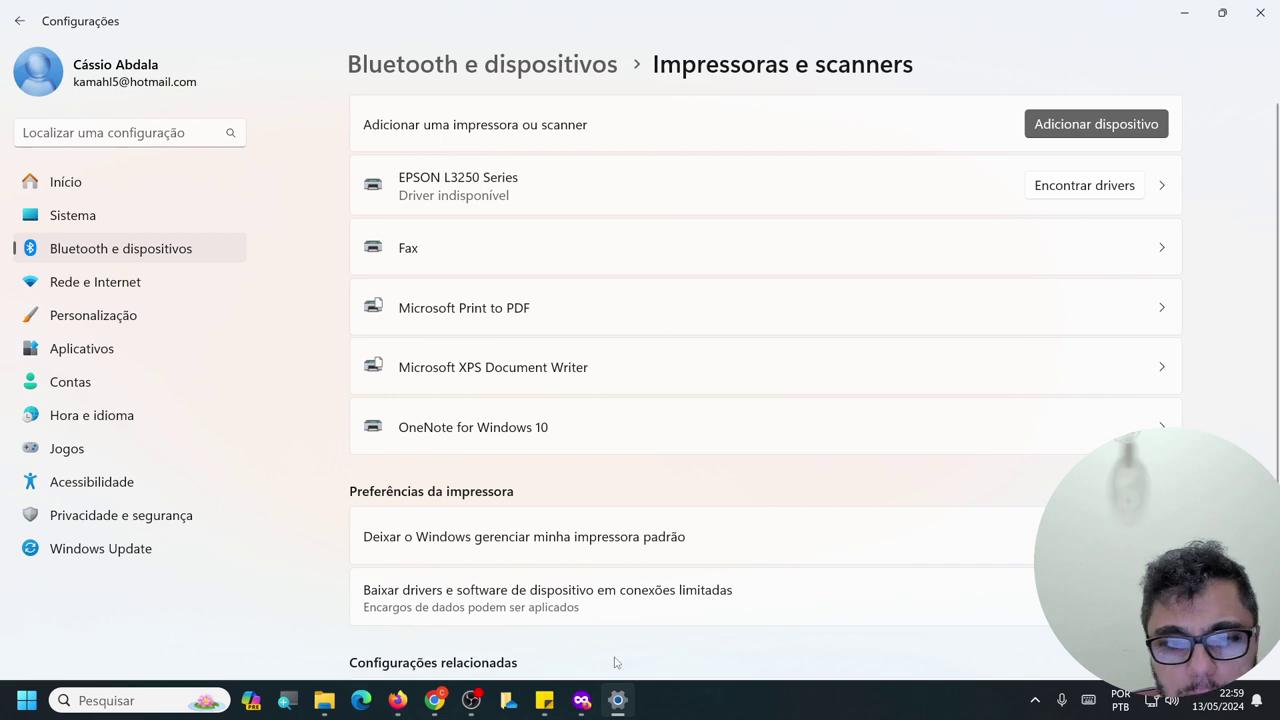
# Step: Check for available updates in Windows Update
pyautogui.click(25, 703)
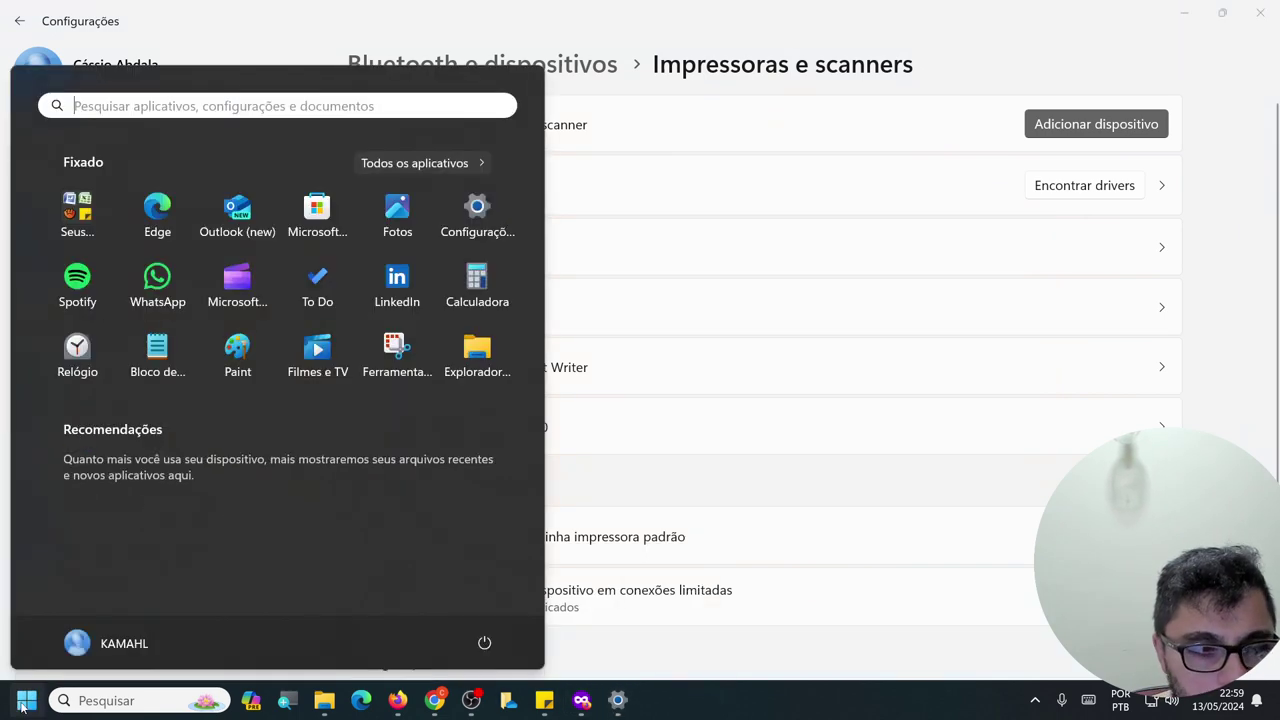
pyautogui.click(25, 703)
pyautogui.click(88, 550)
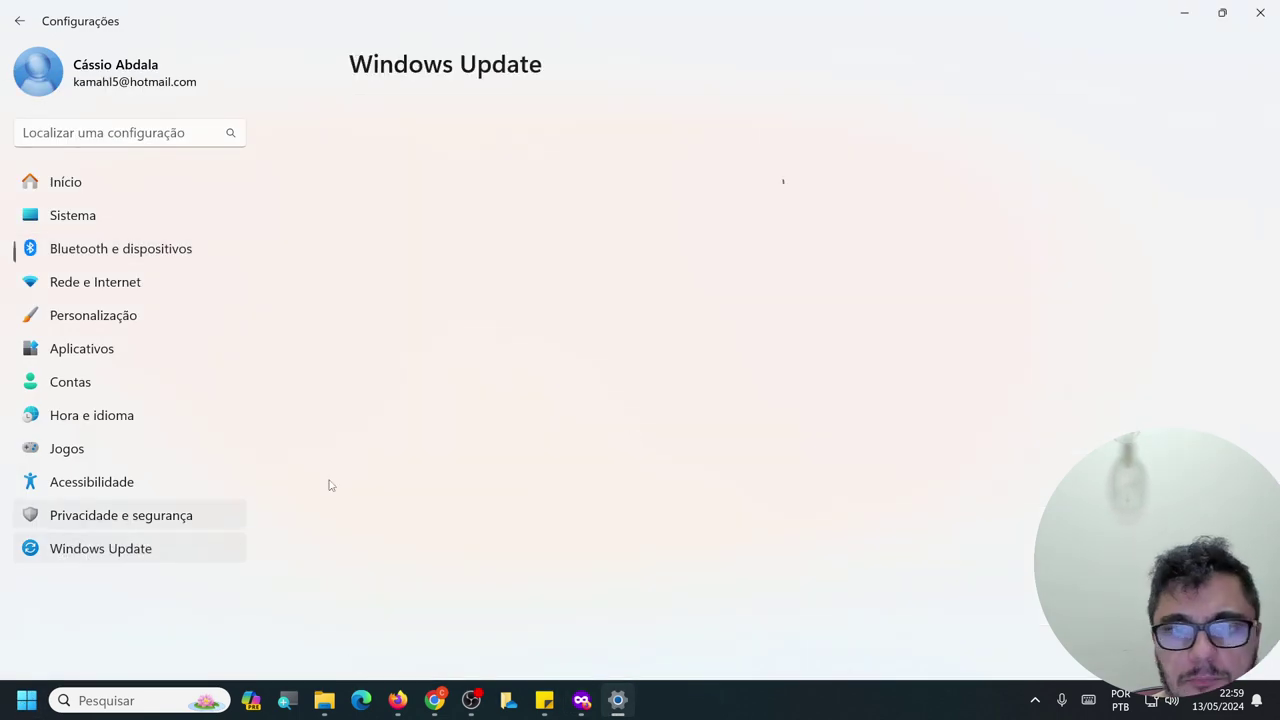
pyautogui.click(1033, 156)
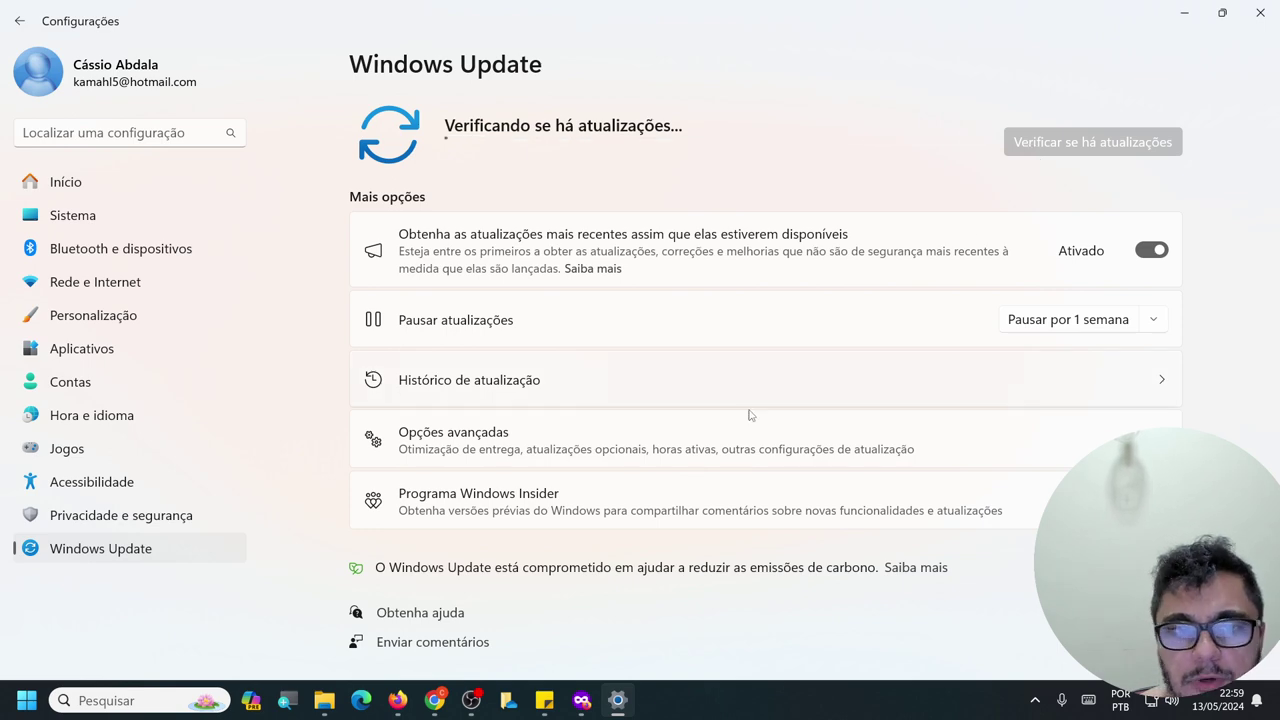
pyautogui.click(619, 700)
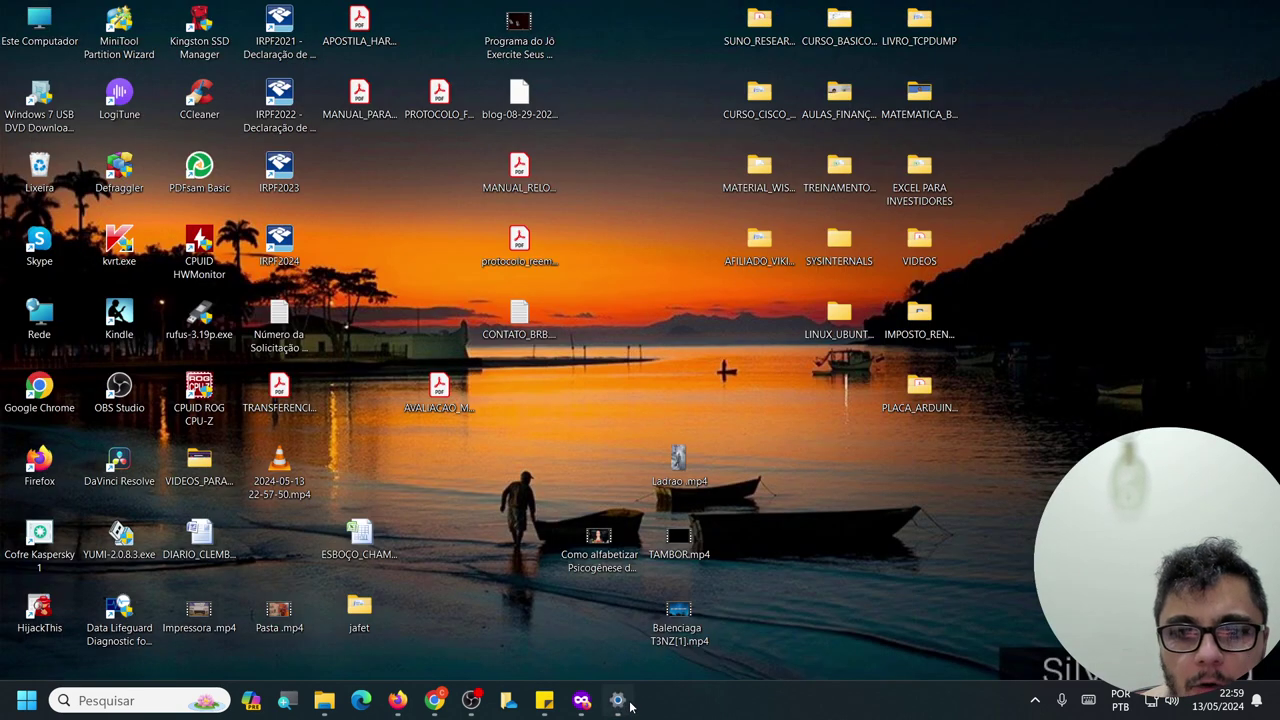
pyautogui.click(619, 700)
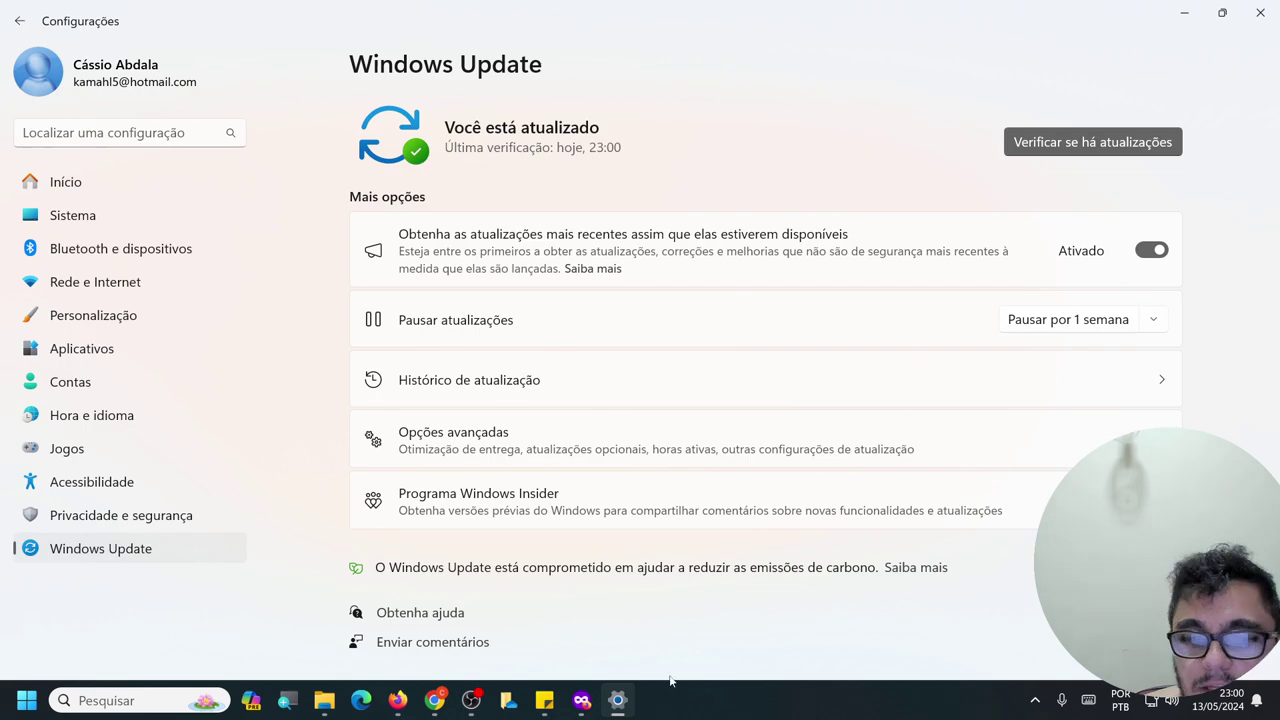
# Step: Switch to Chrome and search Google for "EPSON" in a new tab
pyautogui.click(582, 701)
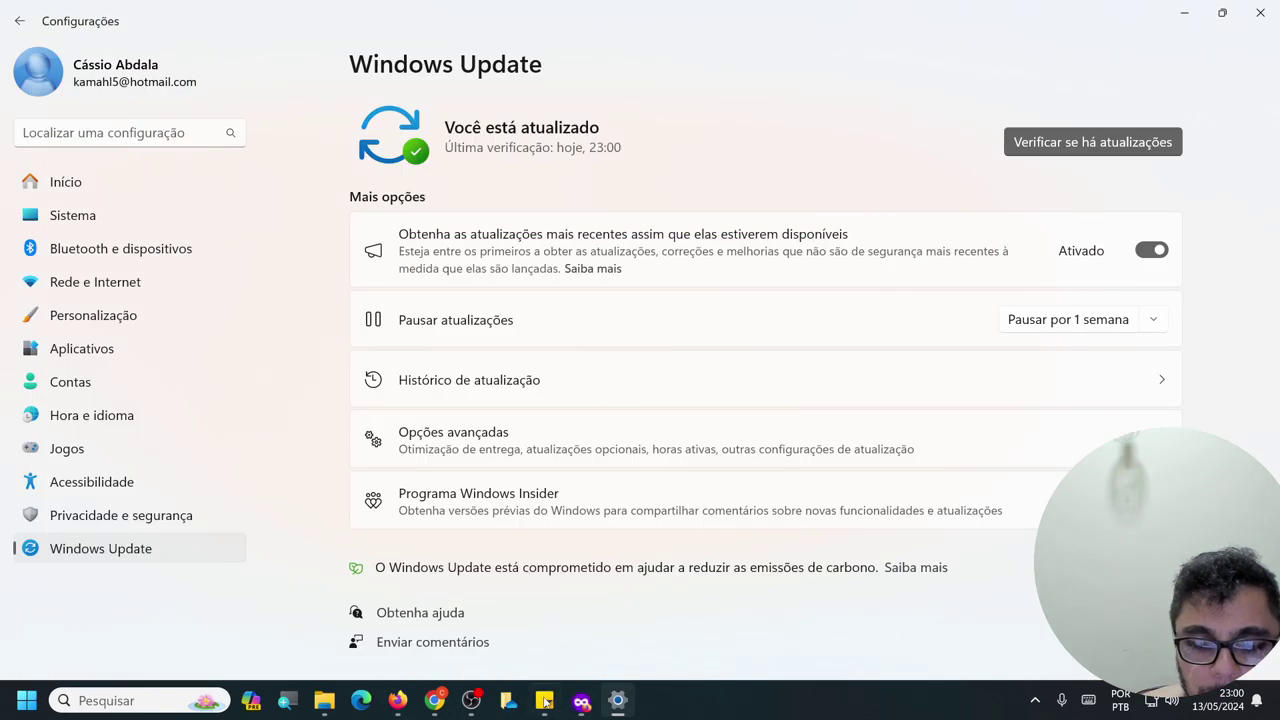
pyautogui.click(582, 701)
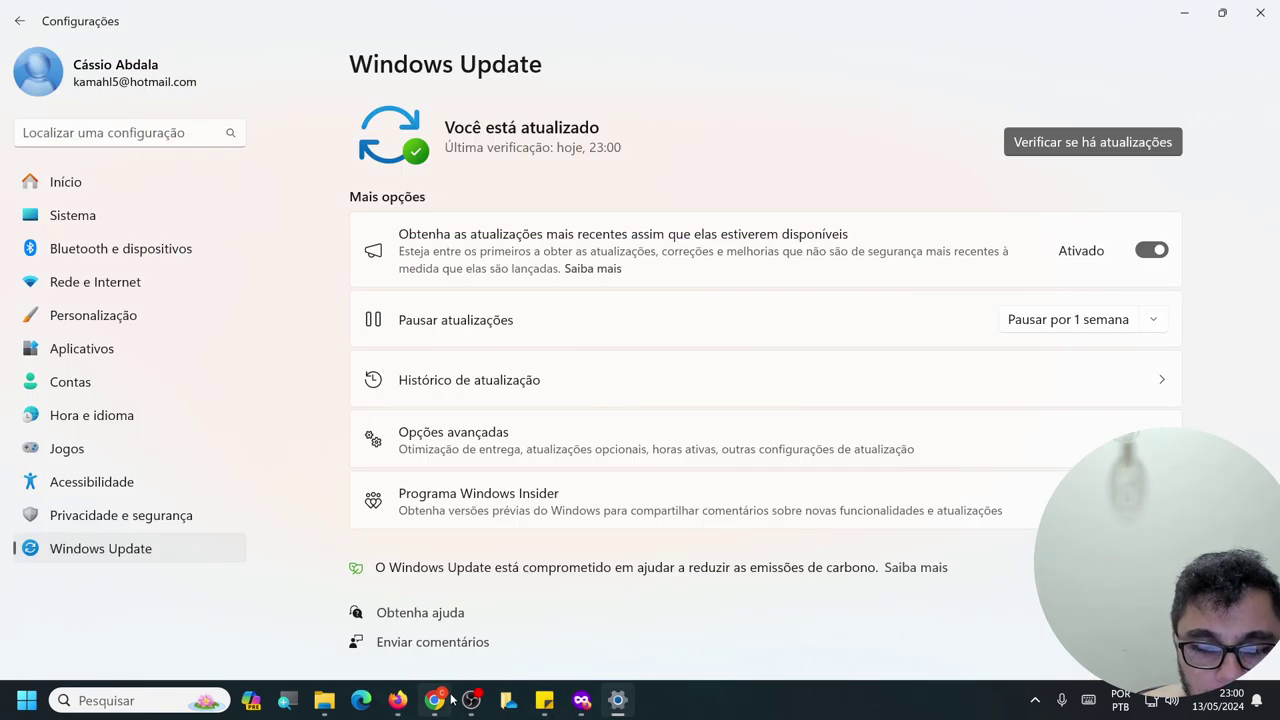
pyautogui.click(451, 700)
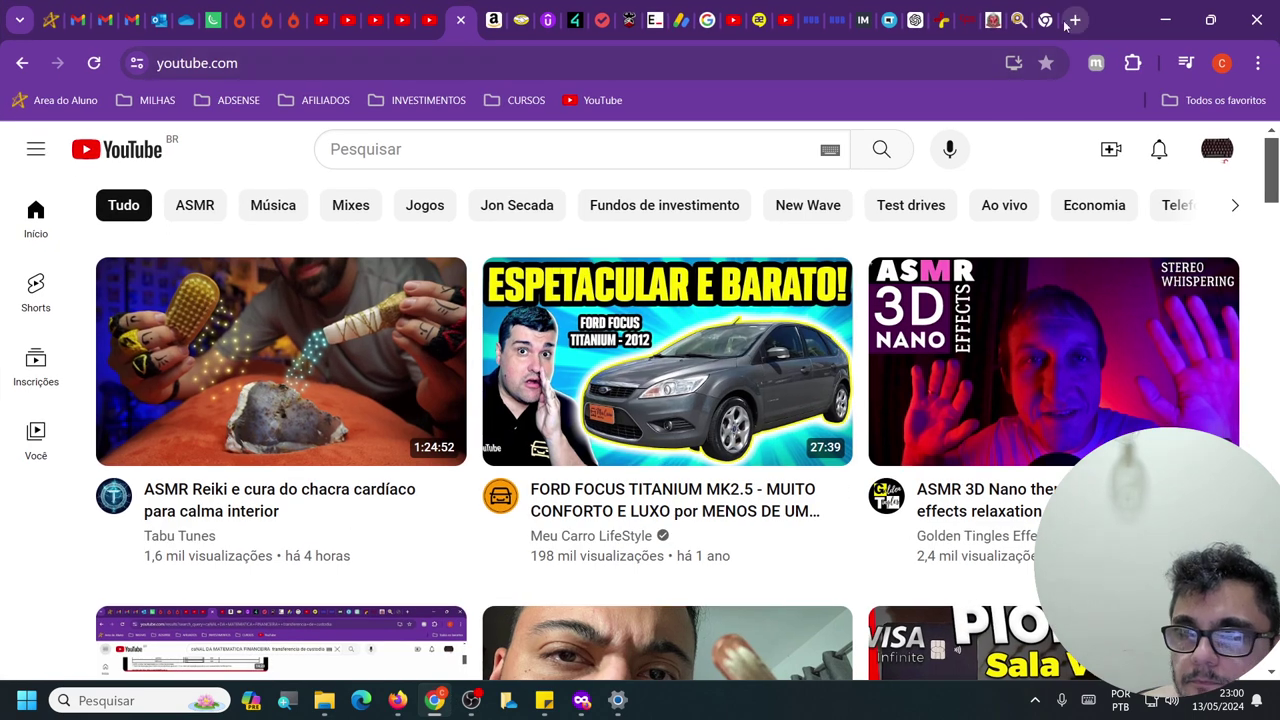
pyautogui.click(1075, 20)
pyautogui.click(560, 436)
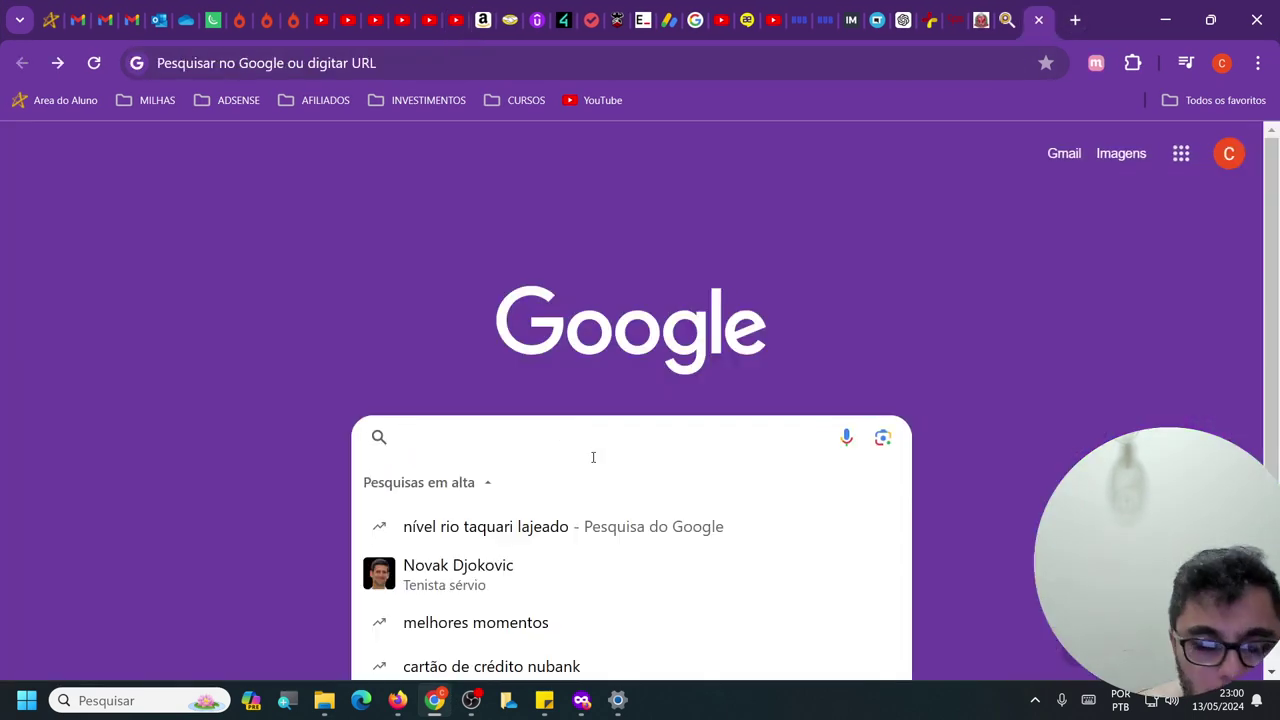
pyautogui.write('EPSON')
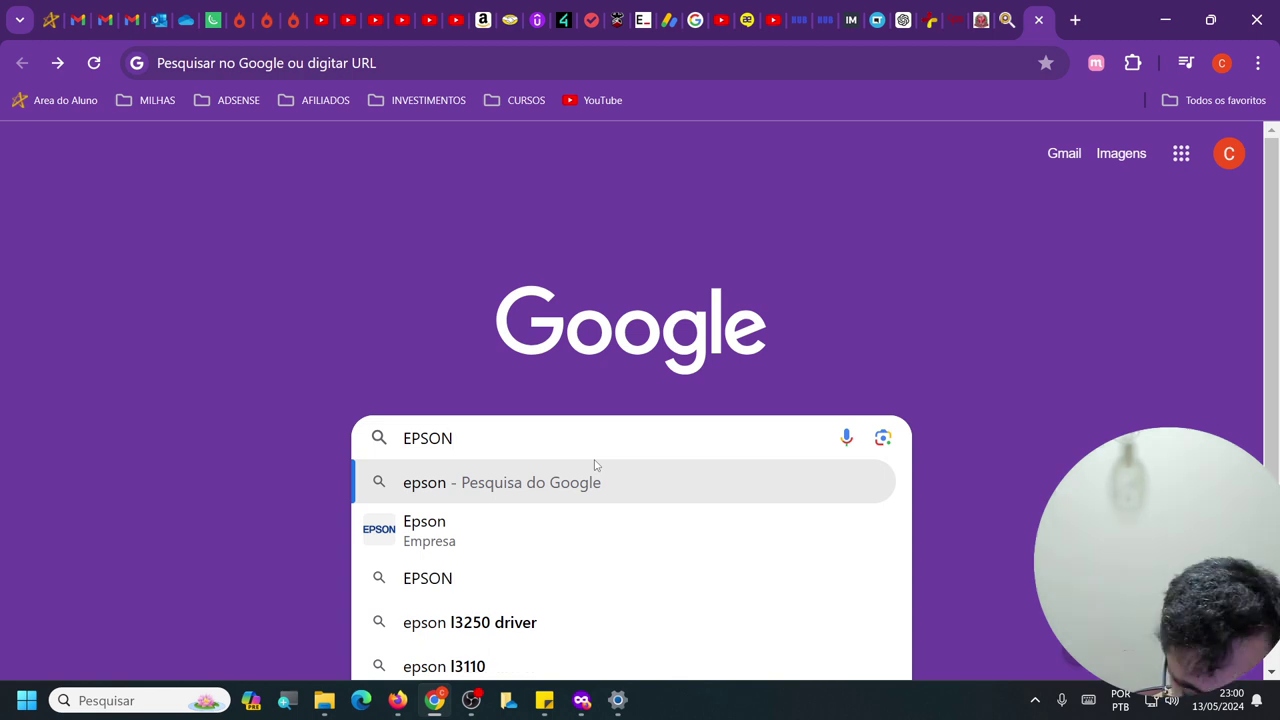
pyautogui.press('Return')
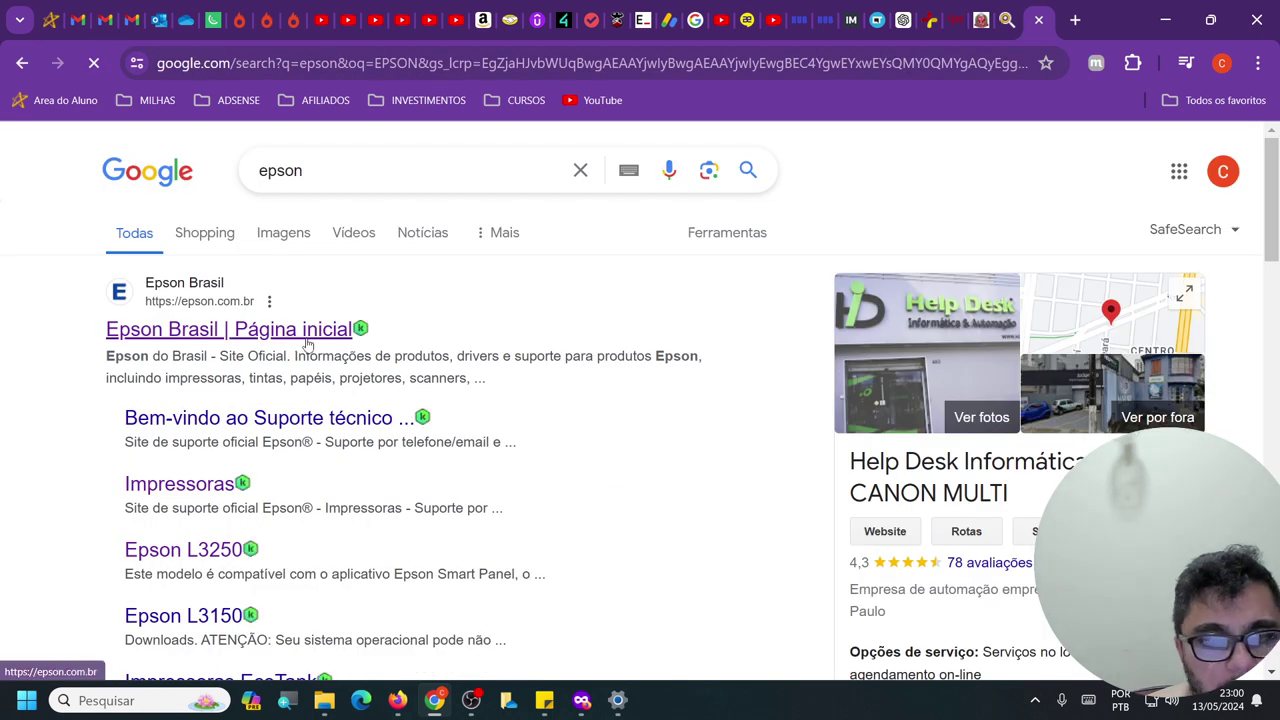
# Step: Open the official Epson Brasil home page from the search results
pyautogui.click(307, 341)
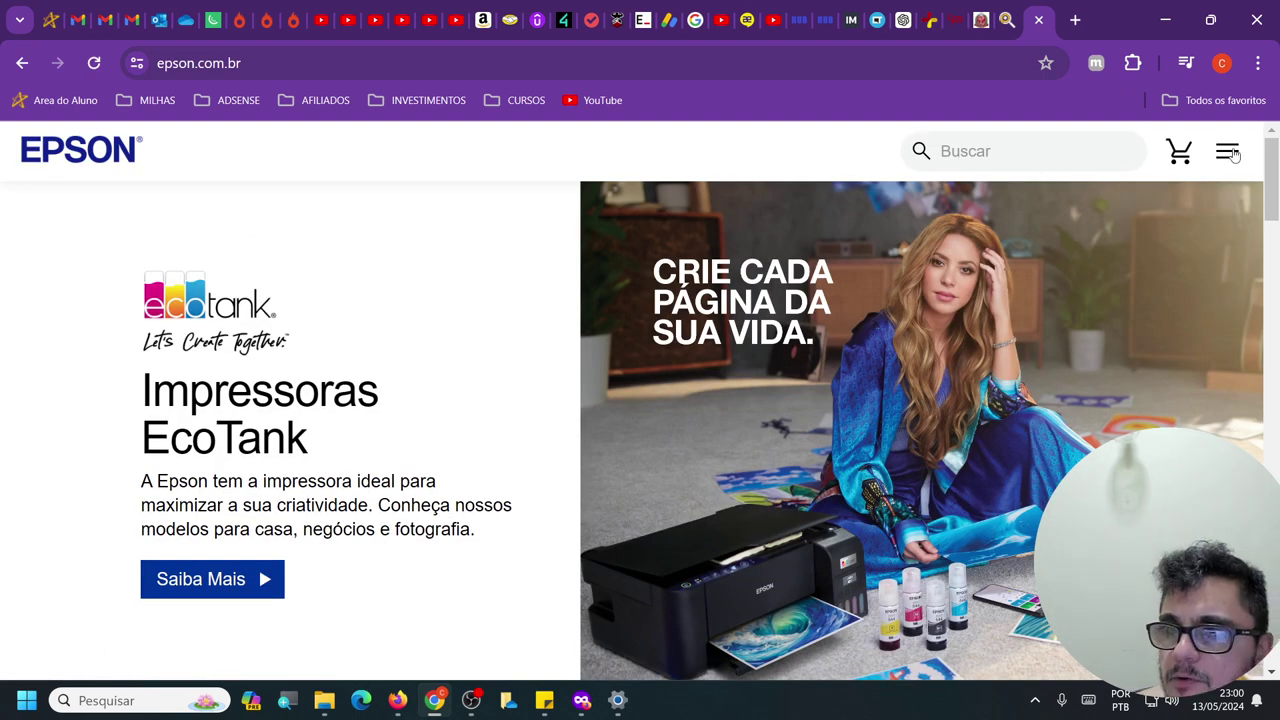
pyautogui.click(22, 63)
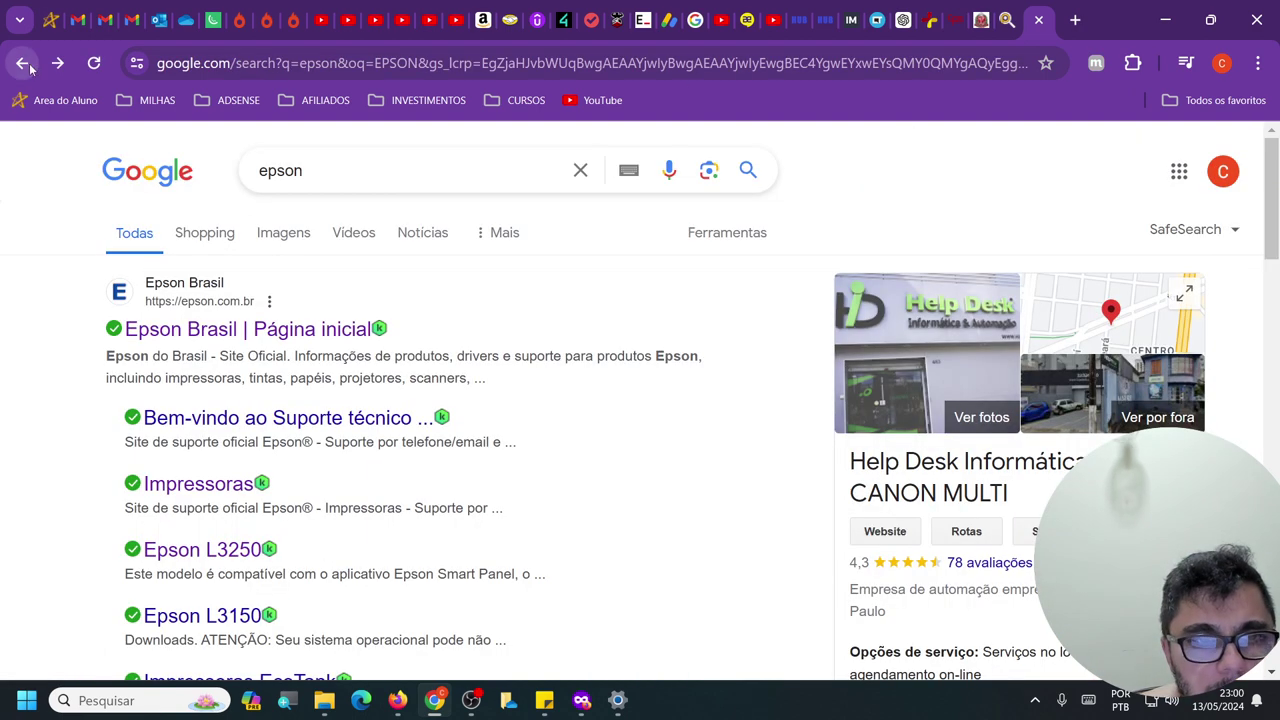
pyautogui.moveTo(112, 338)
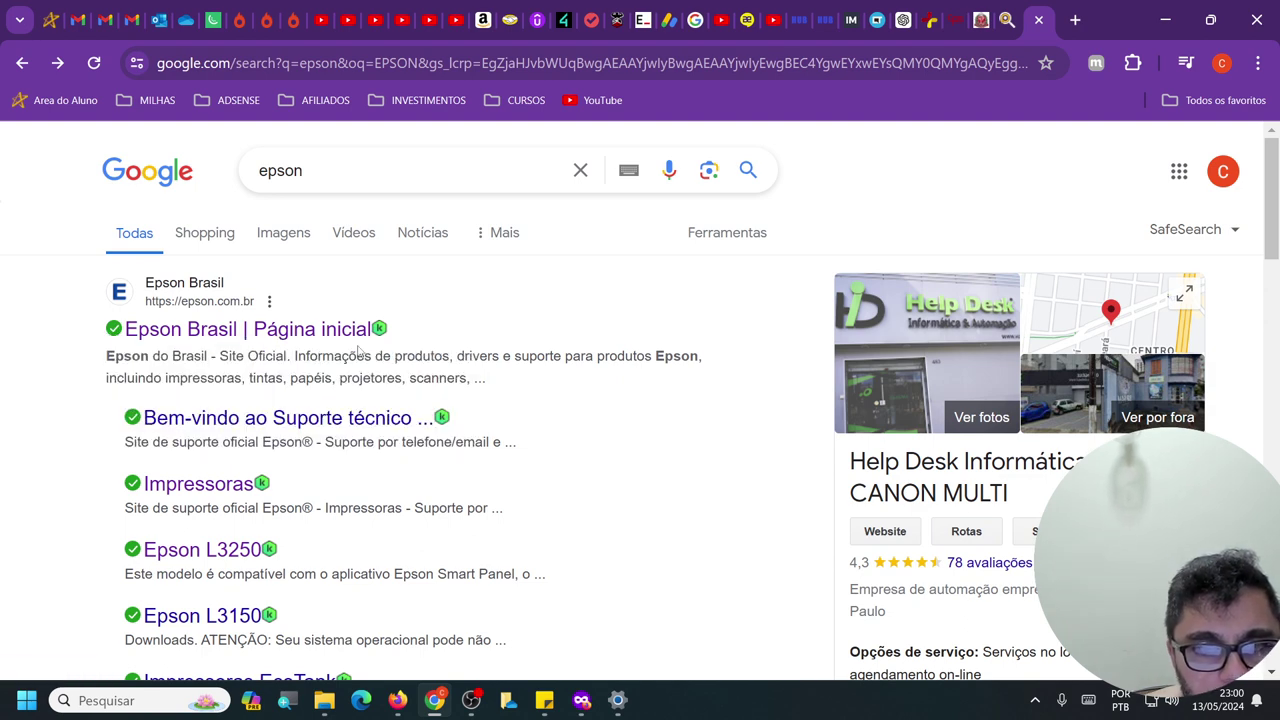
pyautogui.moveTo(375, 336)
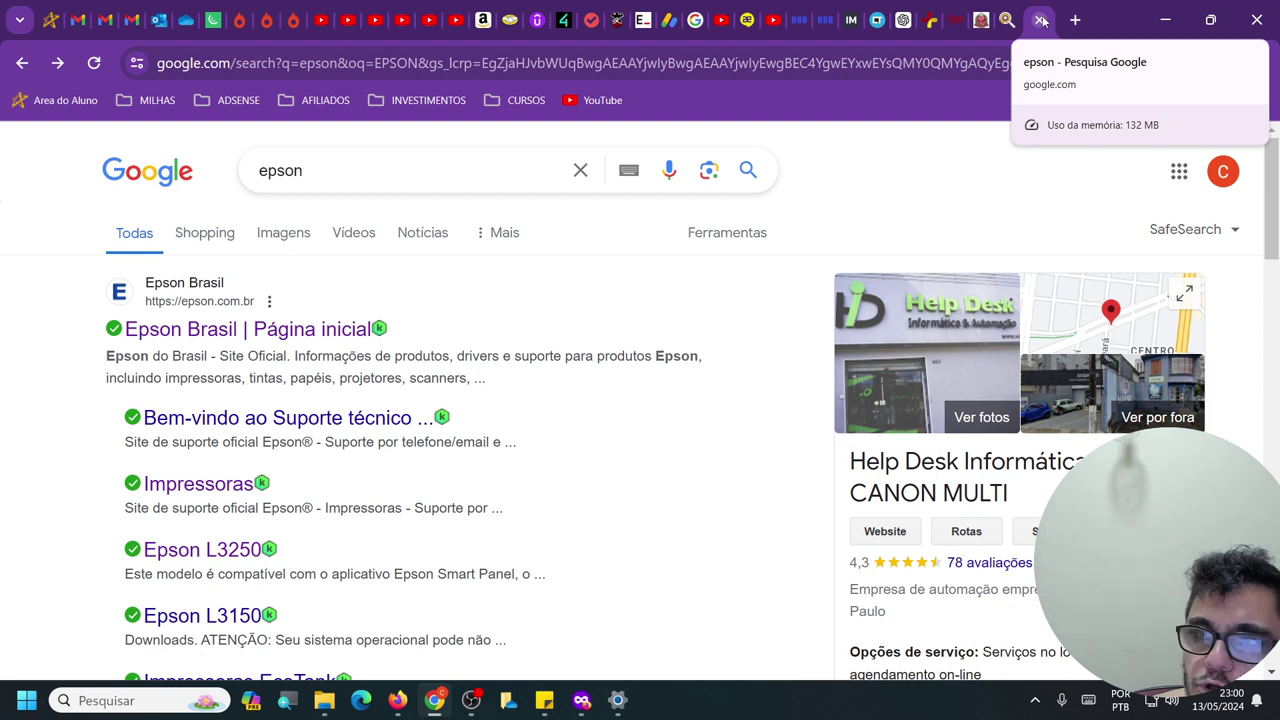
pyautogui.click(185, 332)
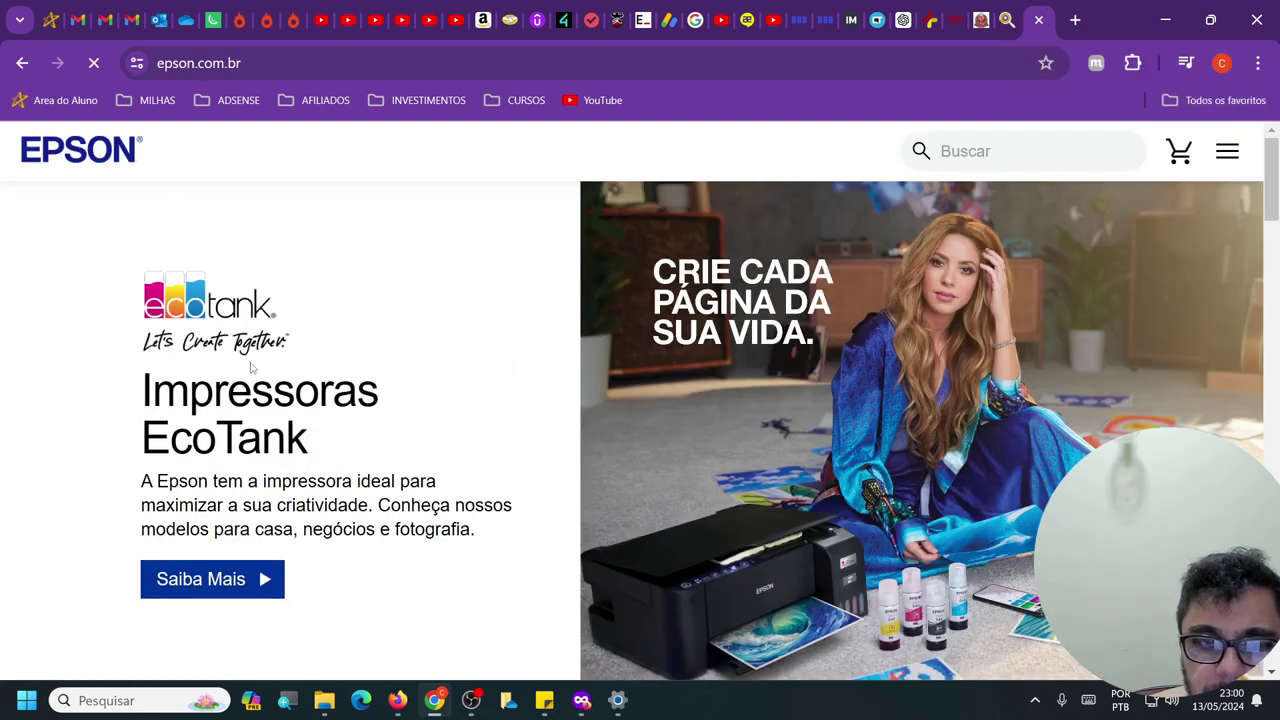
# Step: Go to the product support page for printers (Impressoras) on the Epson site
pyautogui.click(1229, 152)
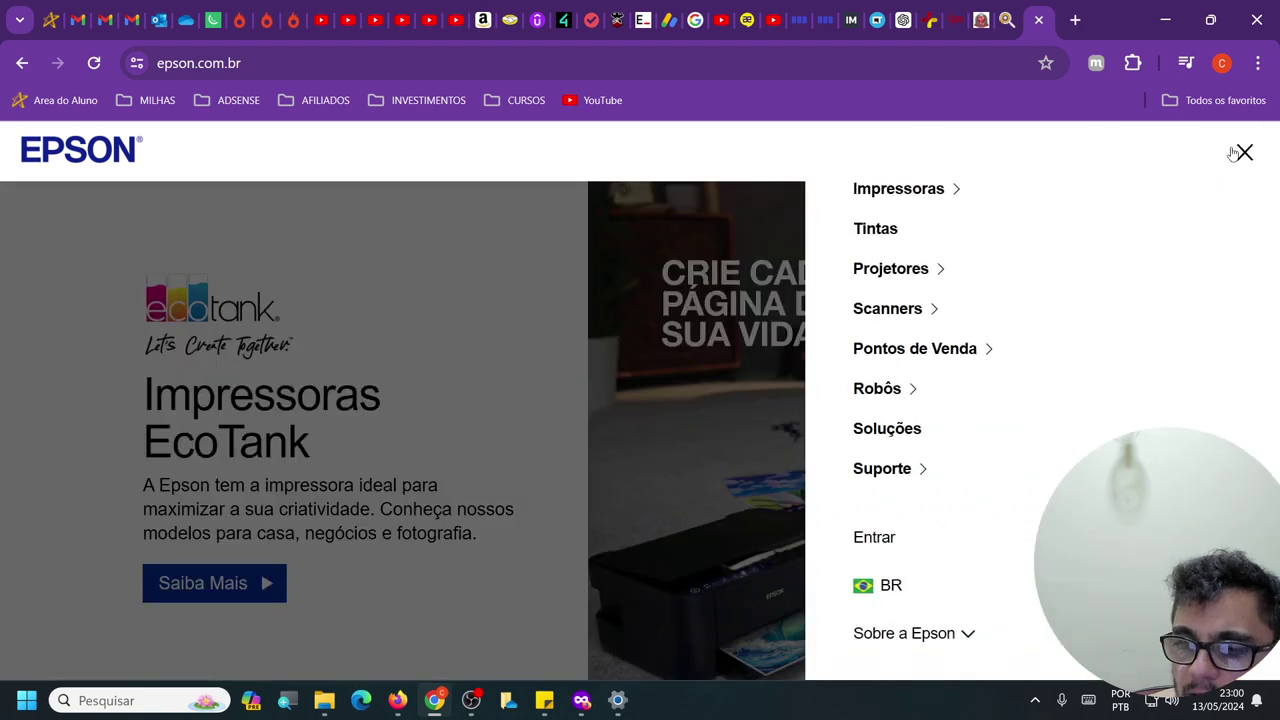
pyautogui.click(912, 469)
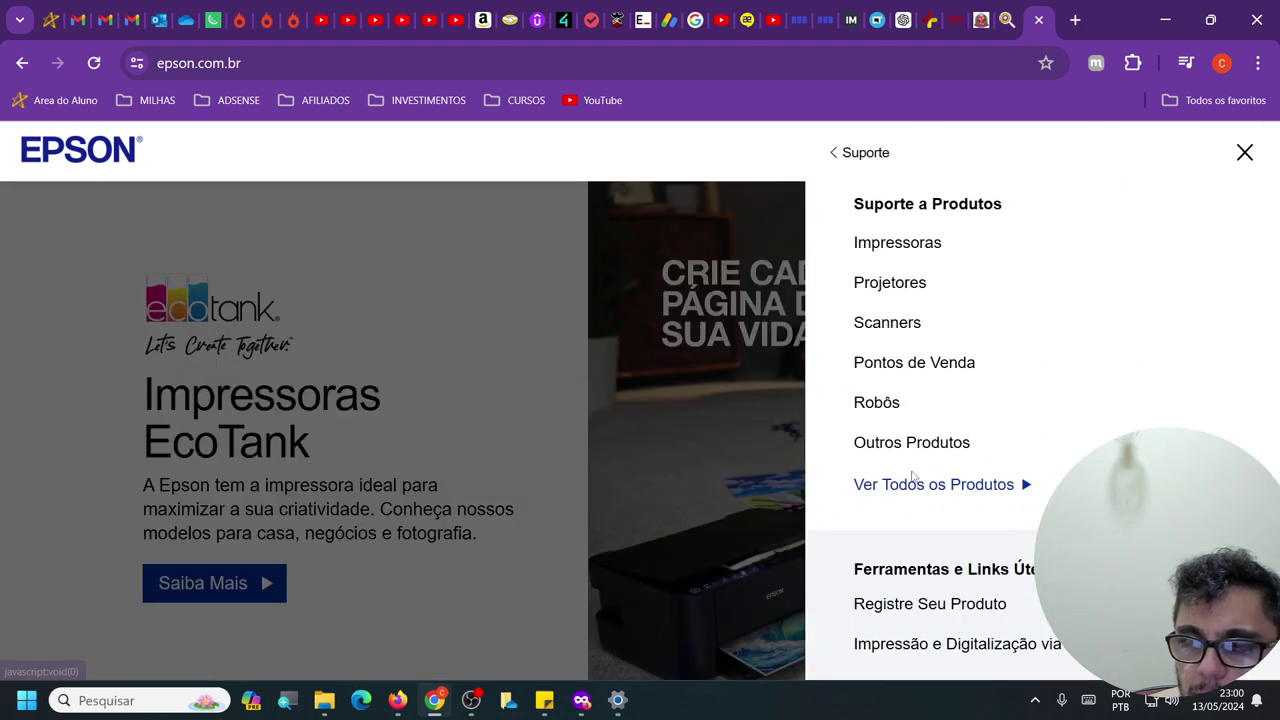
pyautogui.click(905, 250)
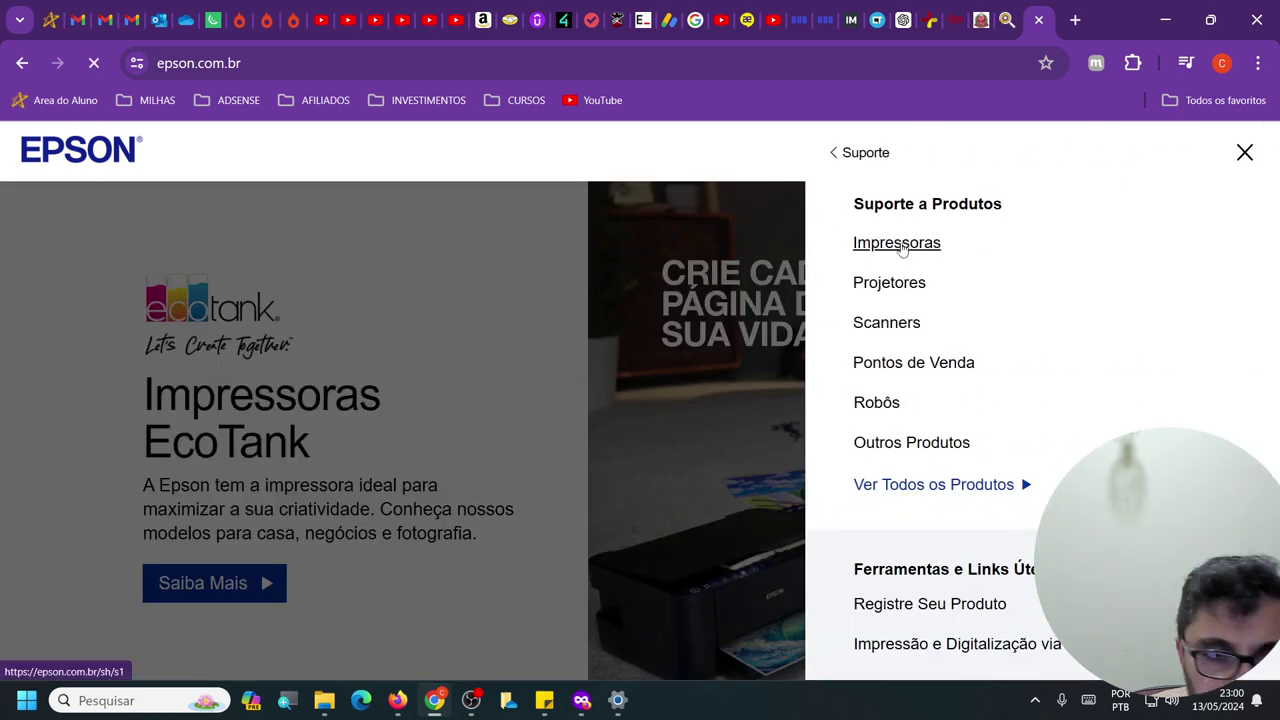
# Step: Open the Epson L3250 support page from the Epson L series of multifunction printers
pyautogui.scroll(-5, 200, 543)
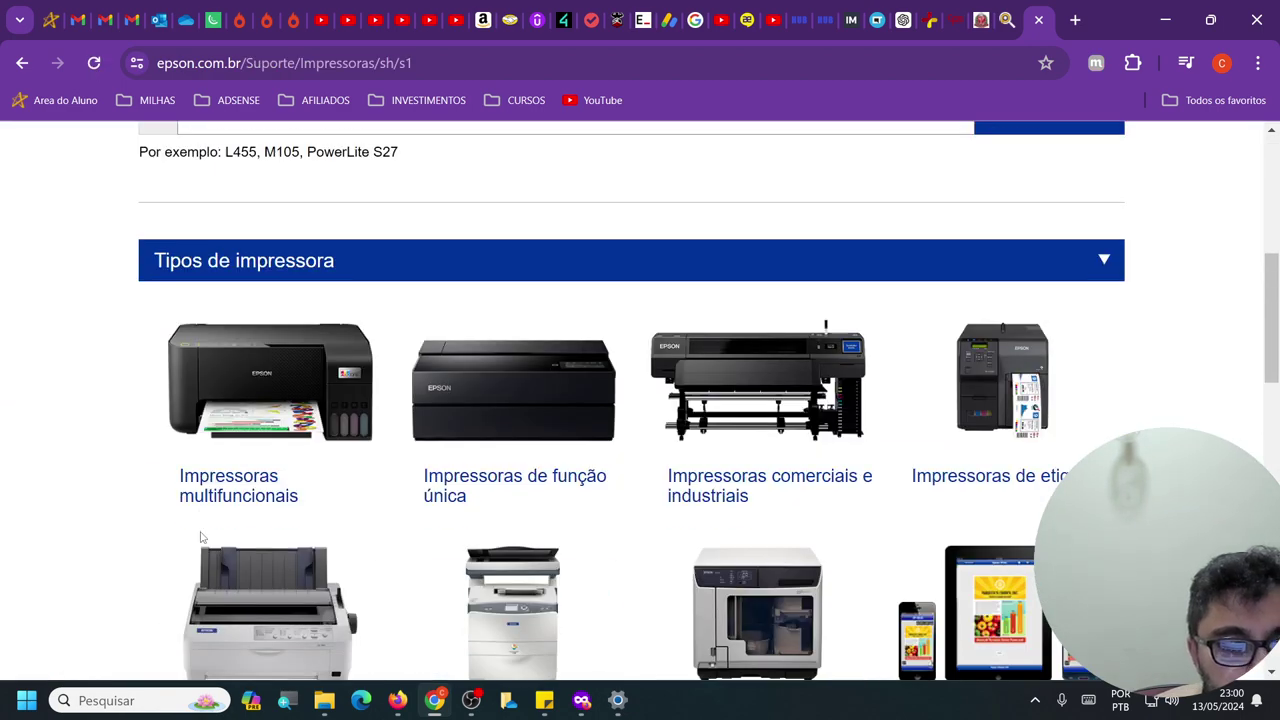
pyautogui.scroll(2, 433, 298)
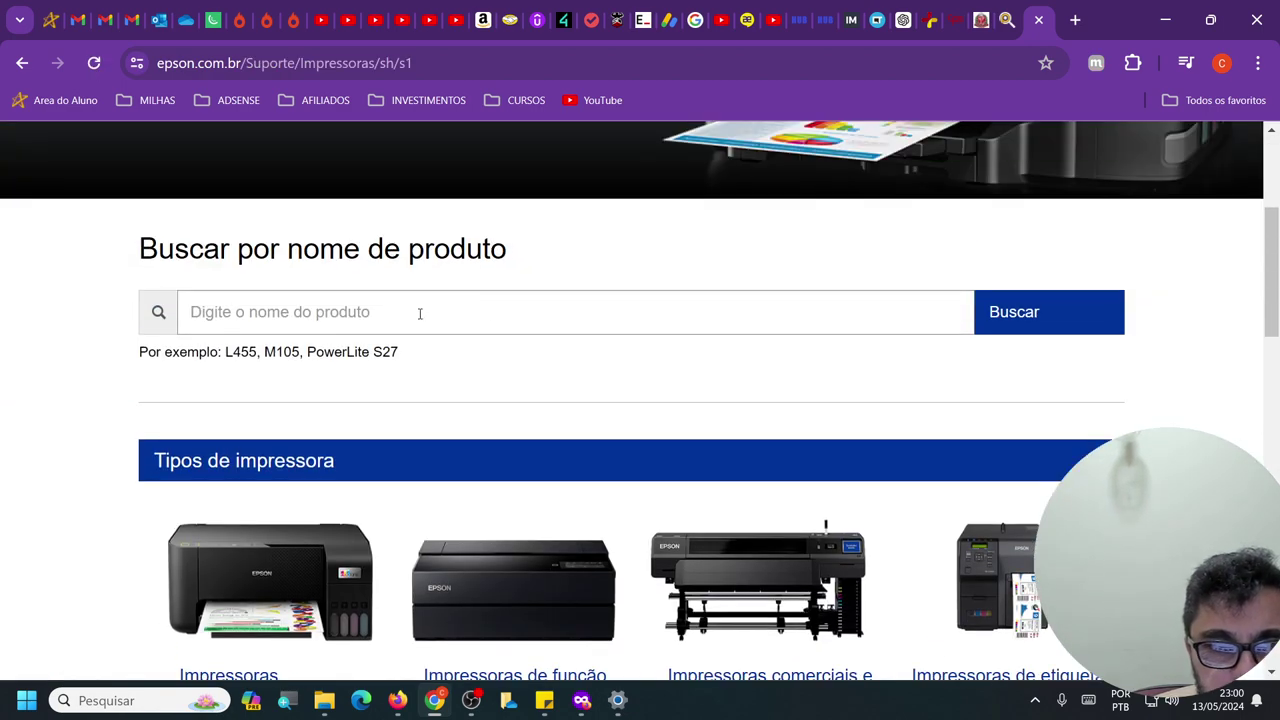
pyautogui.scroll(-3, 320, 330)
pyautogui.scroll(3, 370, 325)
pyautogui.scroll(-4, 310, 270)
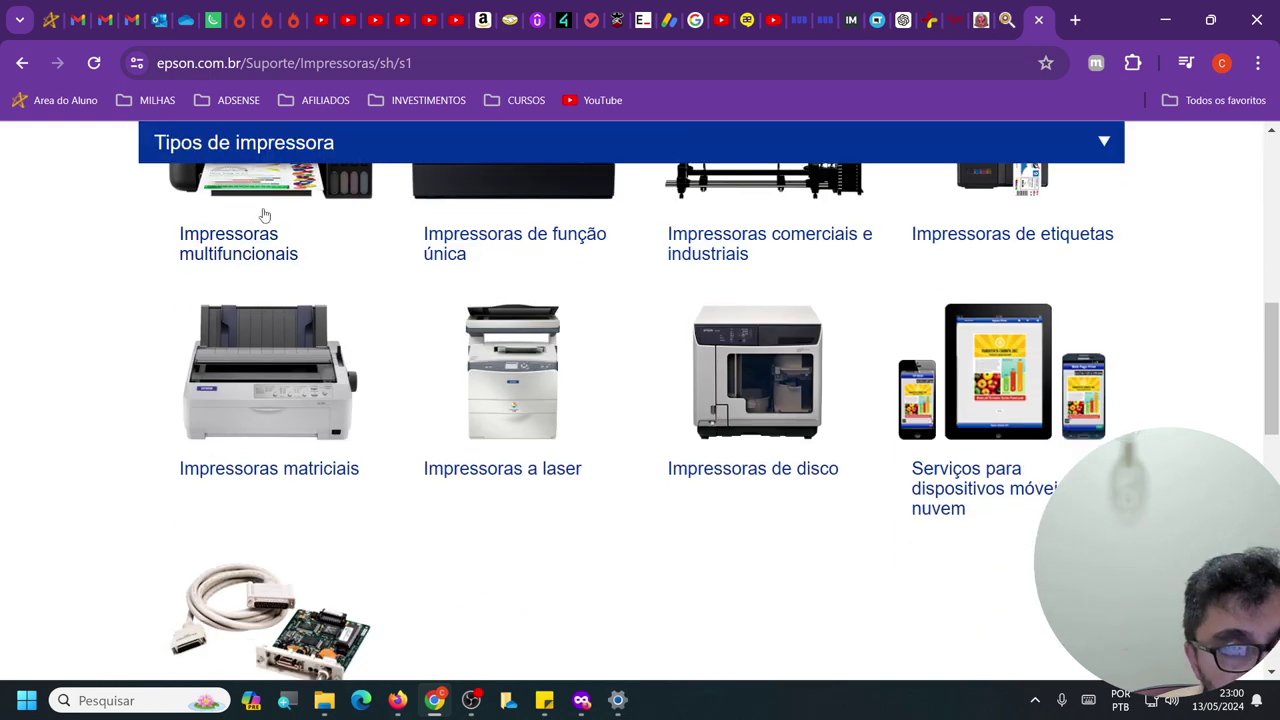
pyautogui.click(263, 244)
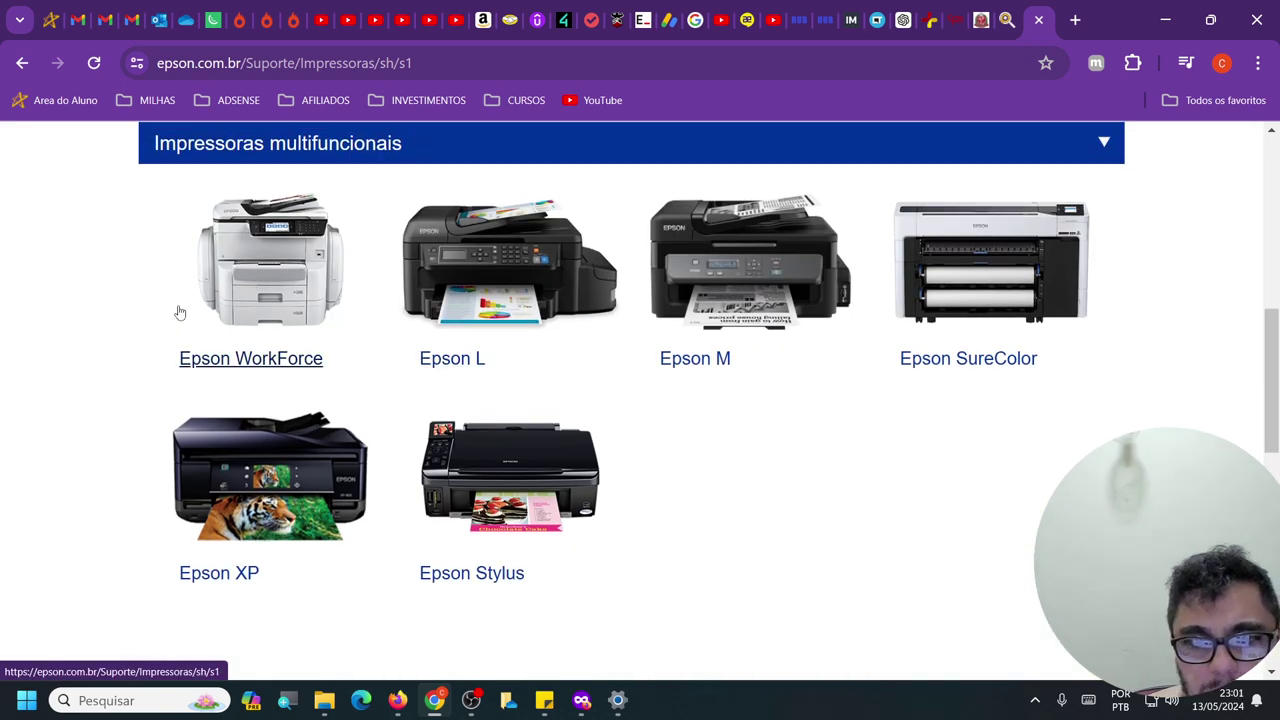
pyautogui.click(477, 360)
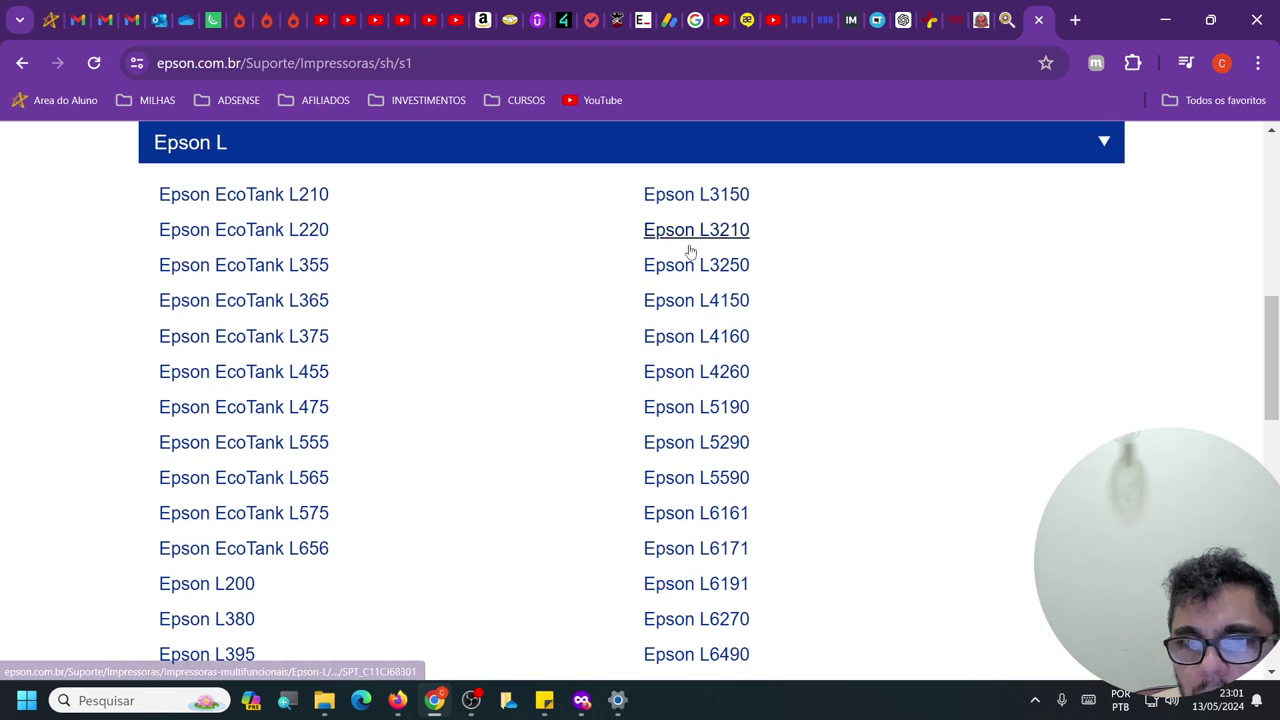
pyautogui.click(699, 271)
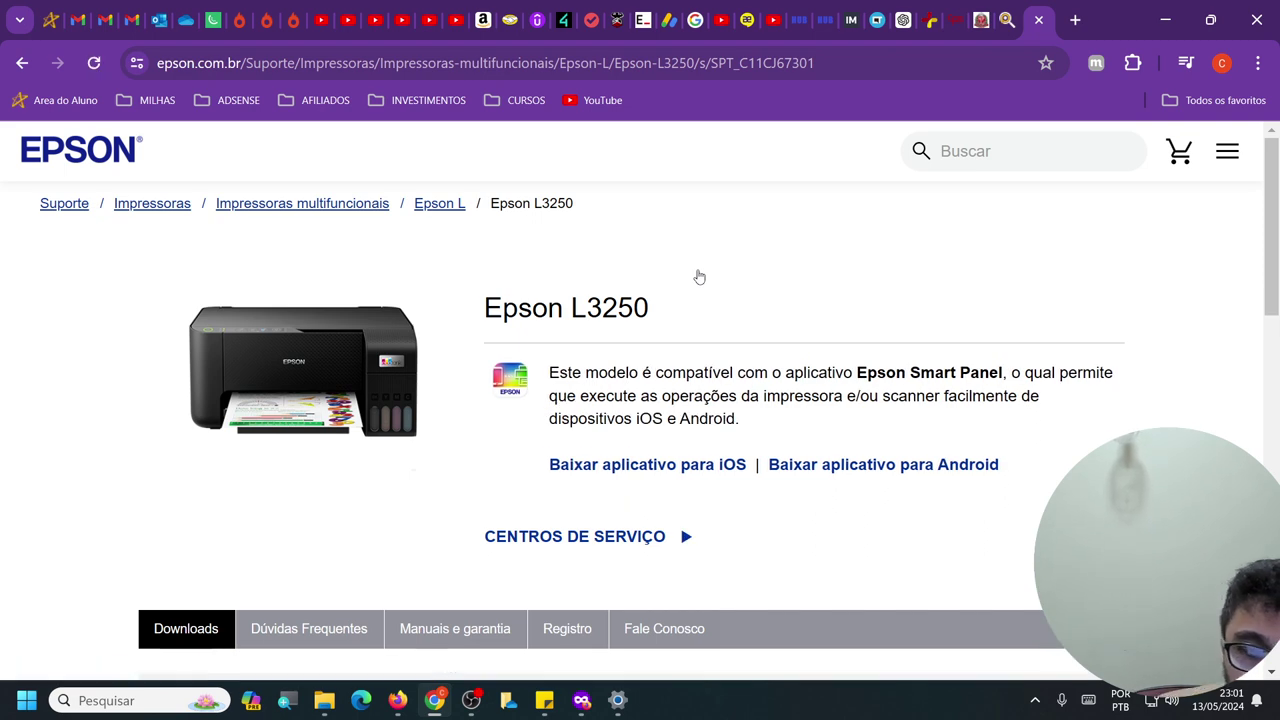
# Step: Set the operating system for the L3250 downloads to Windows 11 and load the matching files
pyautogui.scroll(-2, 128, 360)
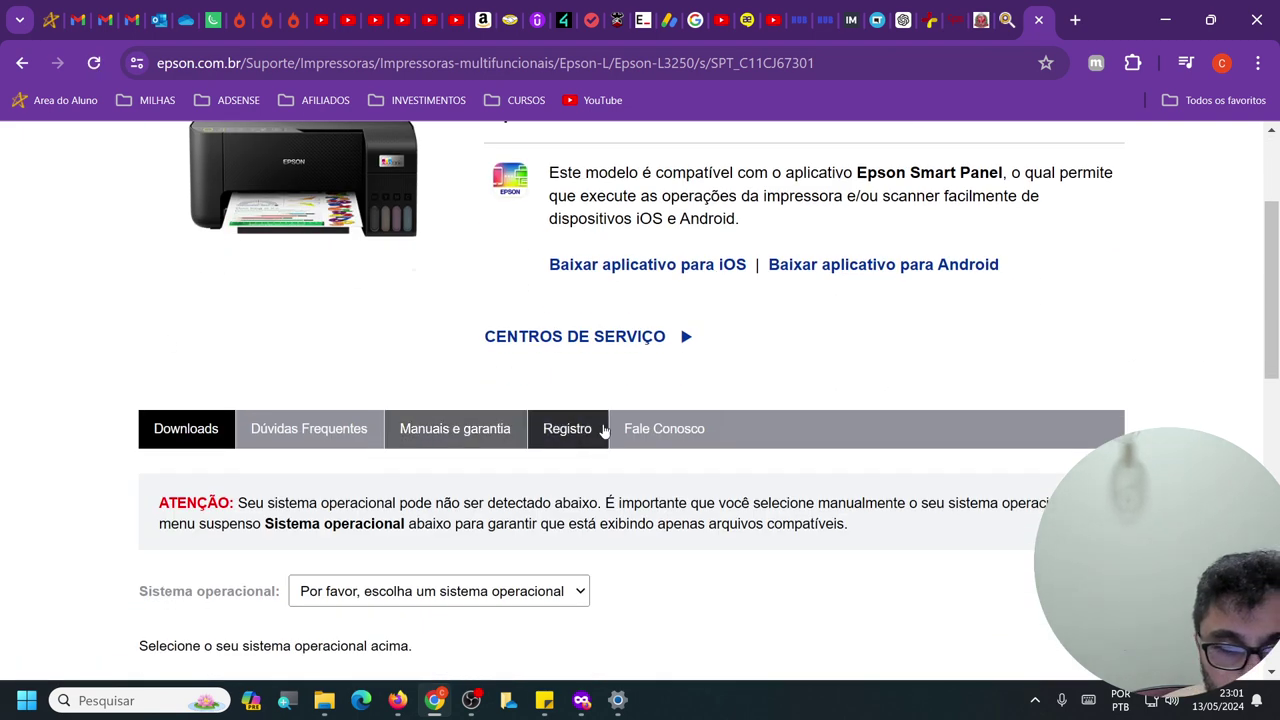
pyautogui.scroll(-2, 398, 410)
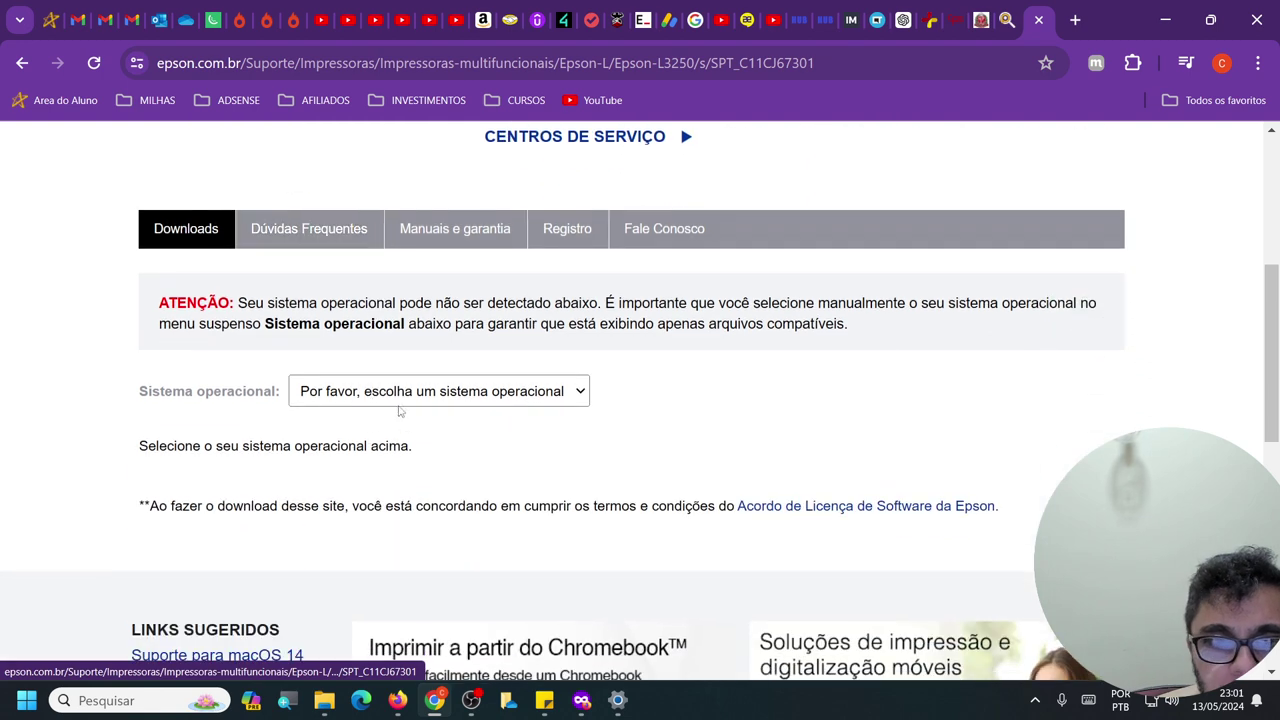
pyautogui.click(575, 398)
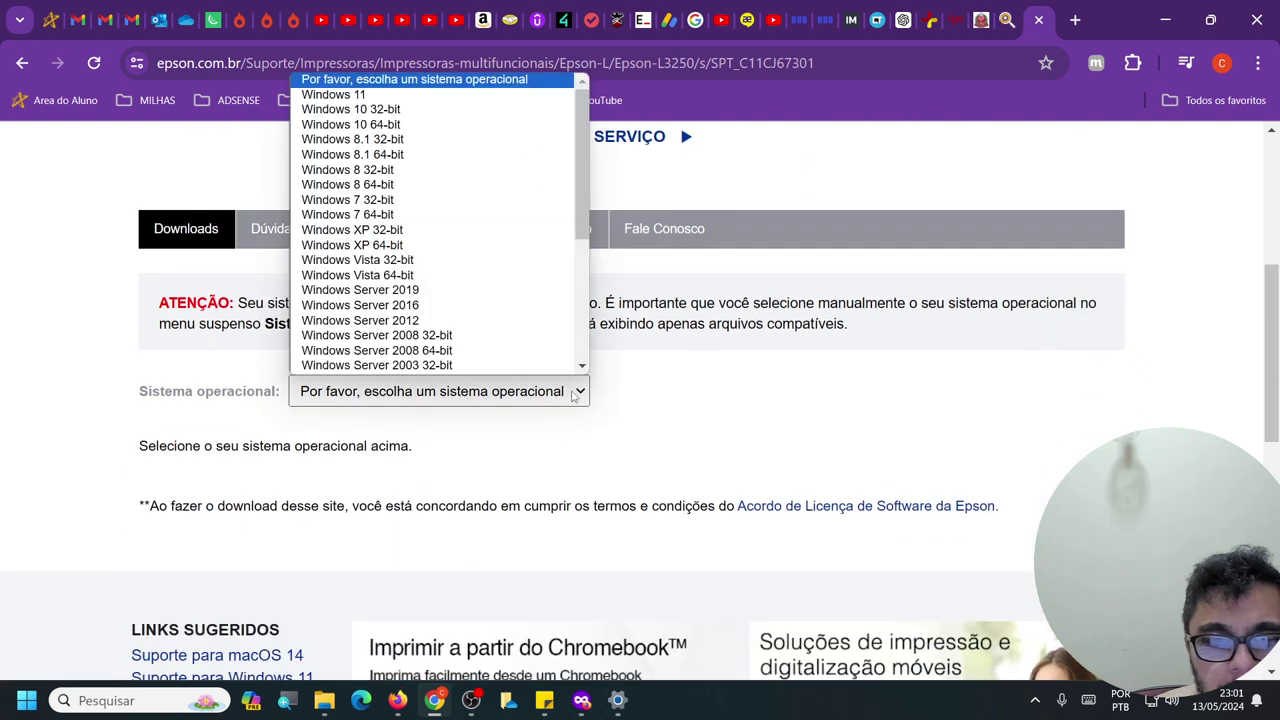
pyautogui.click(418, 95)
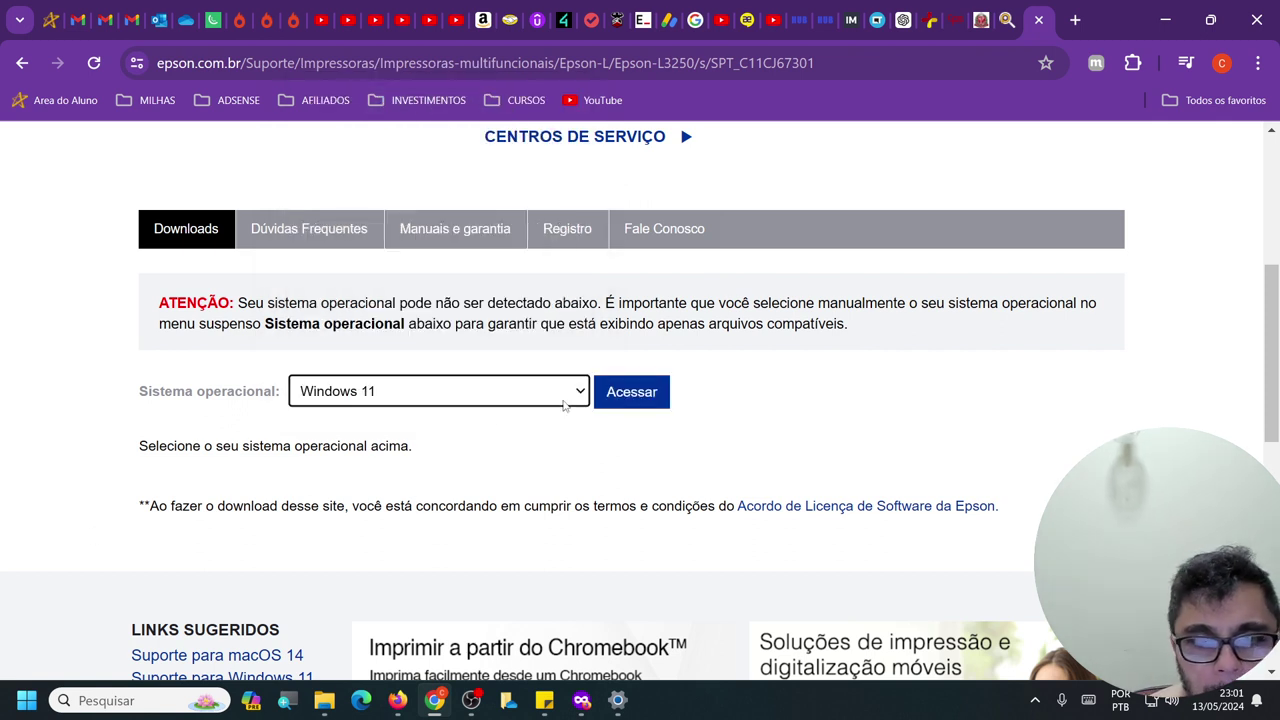
pyautogui.click(628, 405)
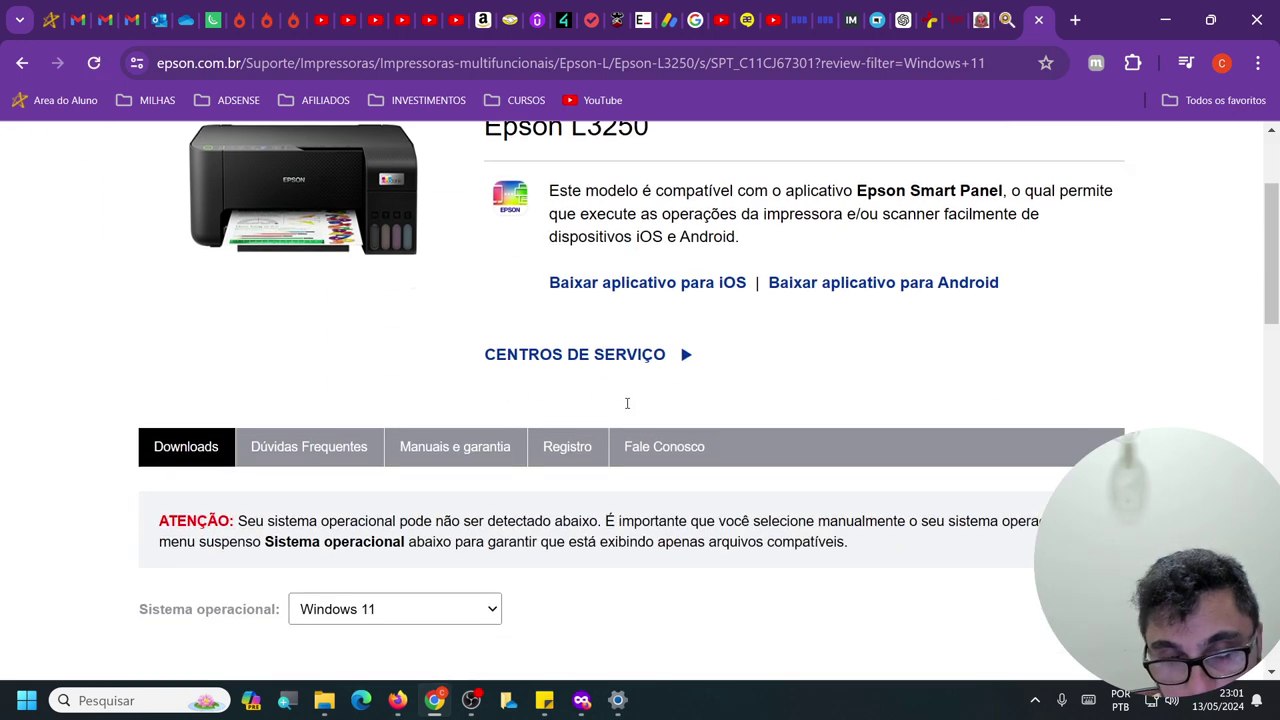
# Step: Examine the Windows 11 files offered under Drivers and Utilitários for the L3250, and collapse both sections
pyautogui.scroll(-4, 591, 417)
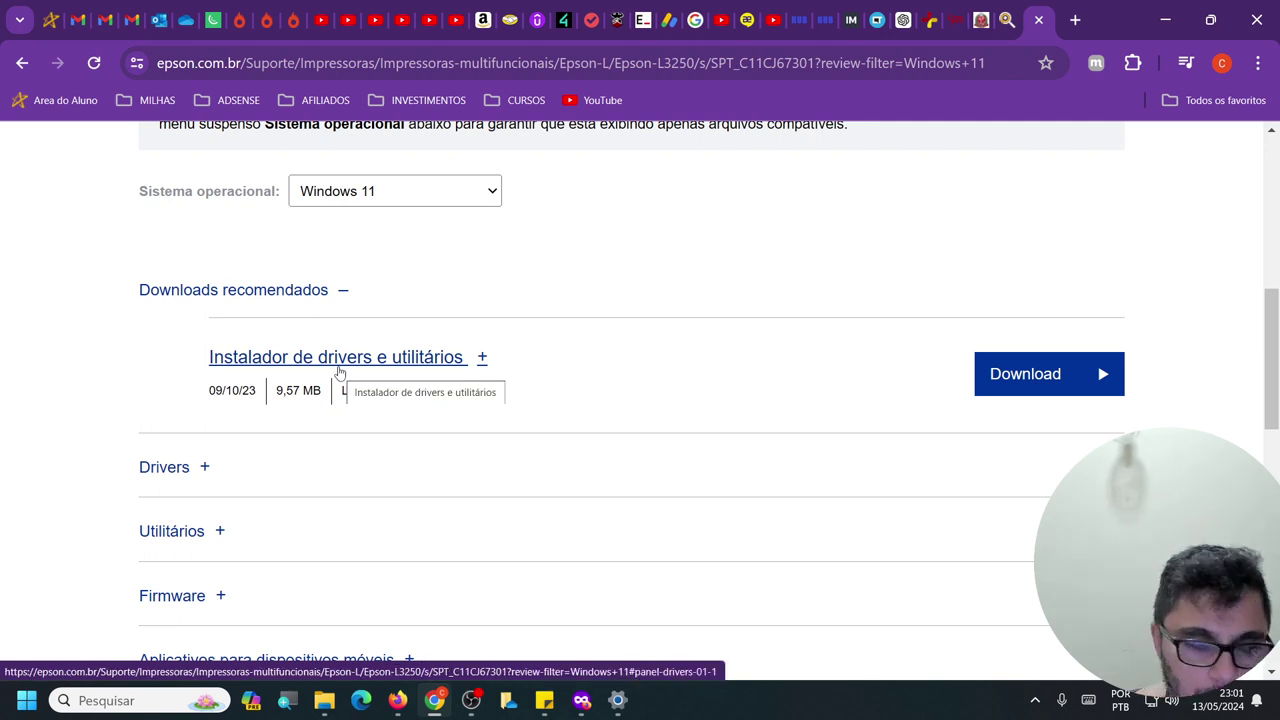
pyautogui.click(254, 466)
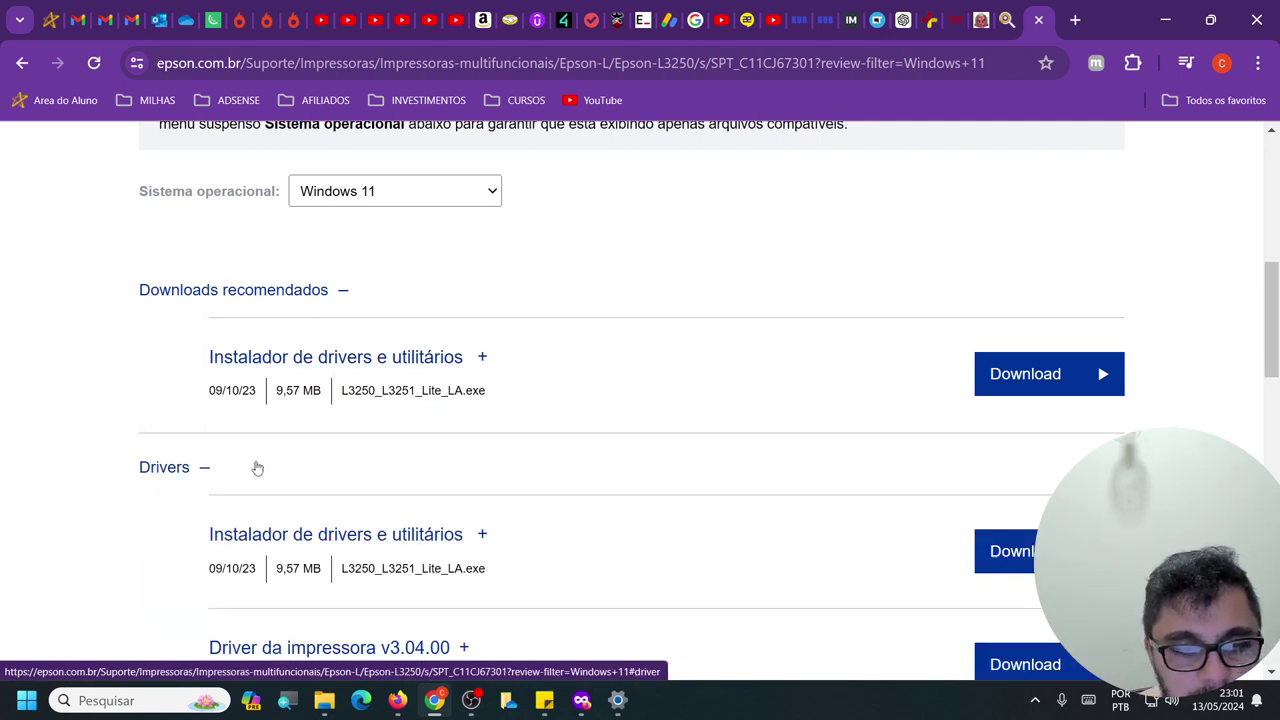
pyautogui.scroll(-2, 257, 468)
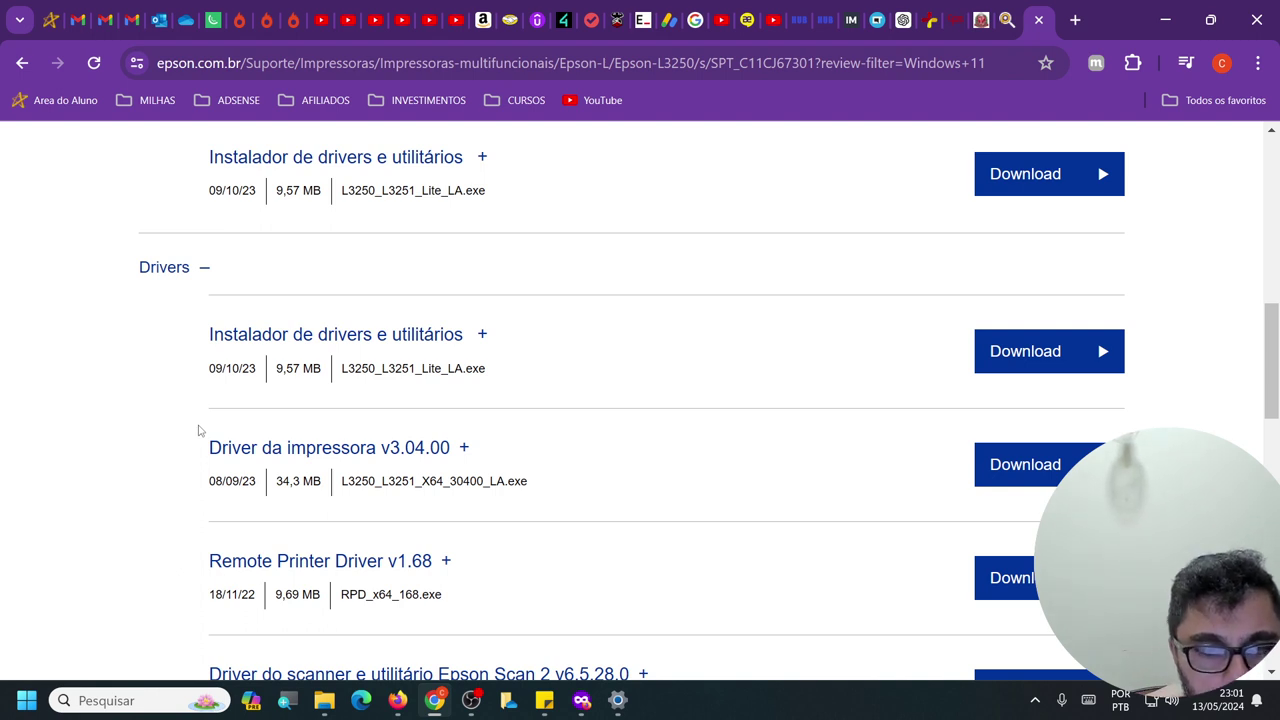
pyautogui.scroll(-5, 199, 429)
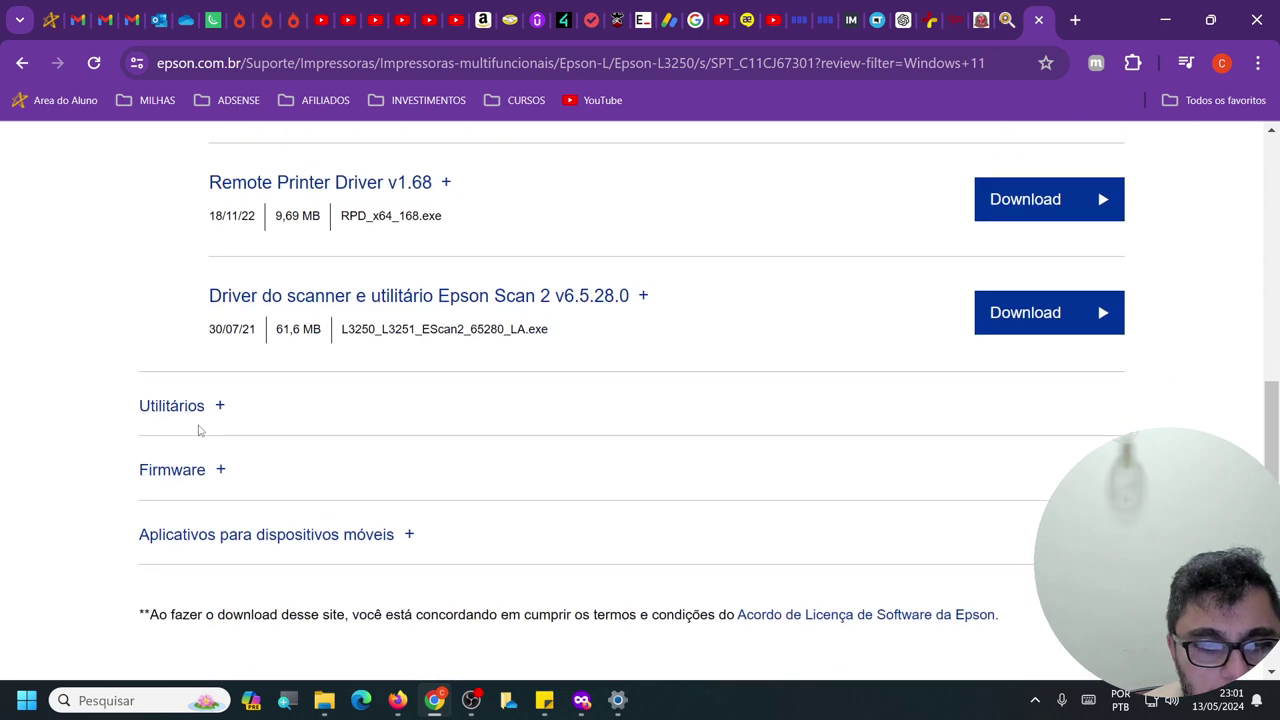
pyautogui.click(193, 290)
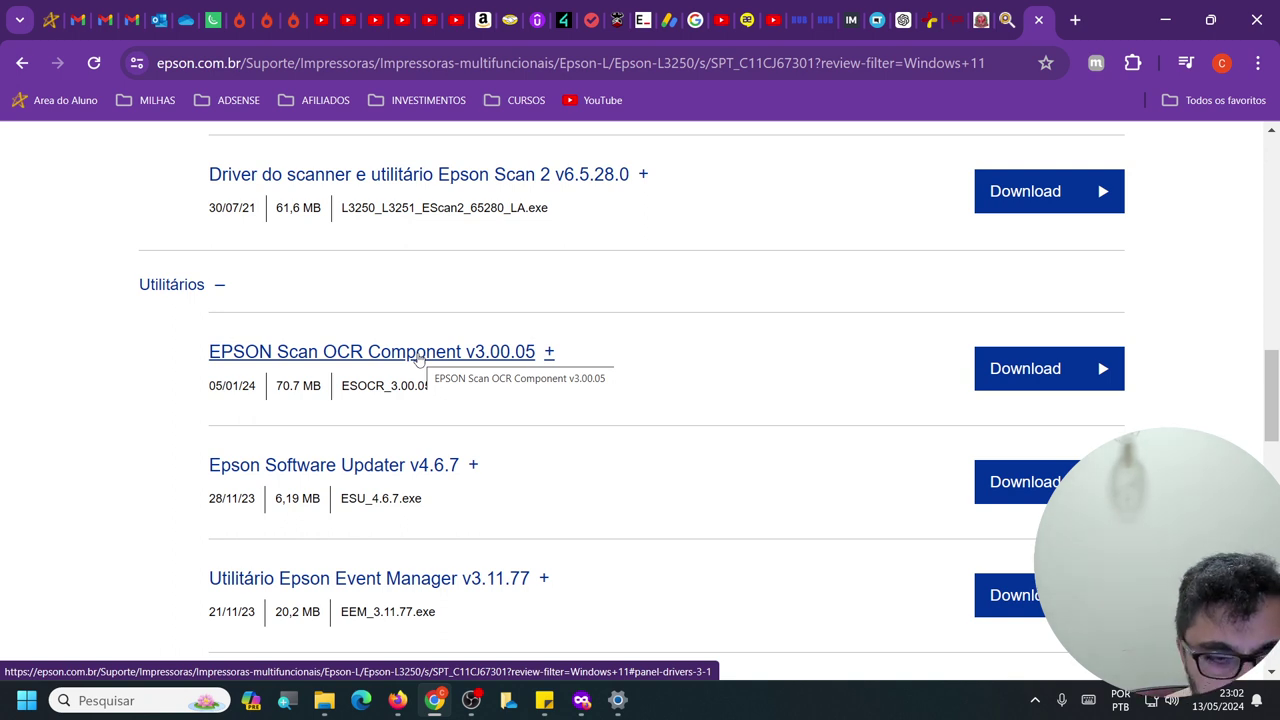
pyautogui.scroll(2, 170, 332)
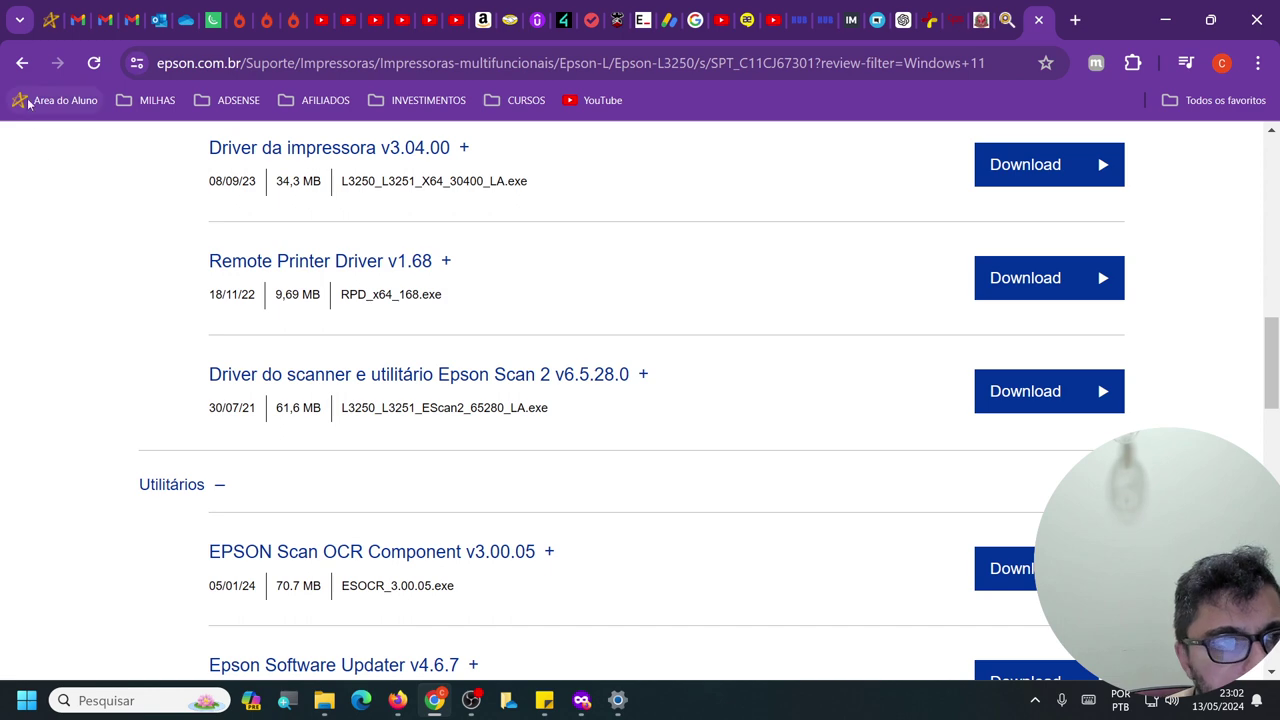
pyautogui.scroll(5, 114, 330)
pyautogui.scroll(-1, 210, 434)
pyautogui.click(202, 368)
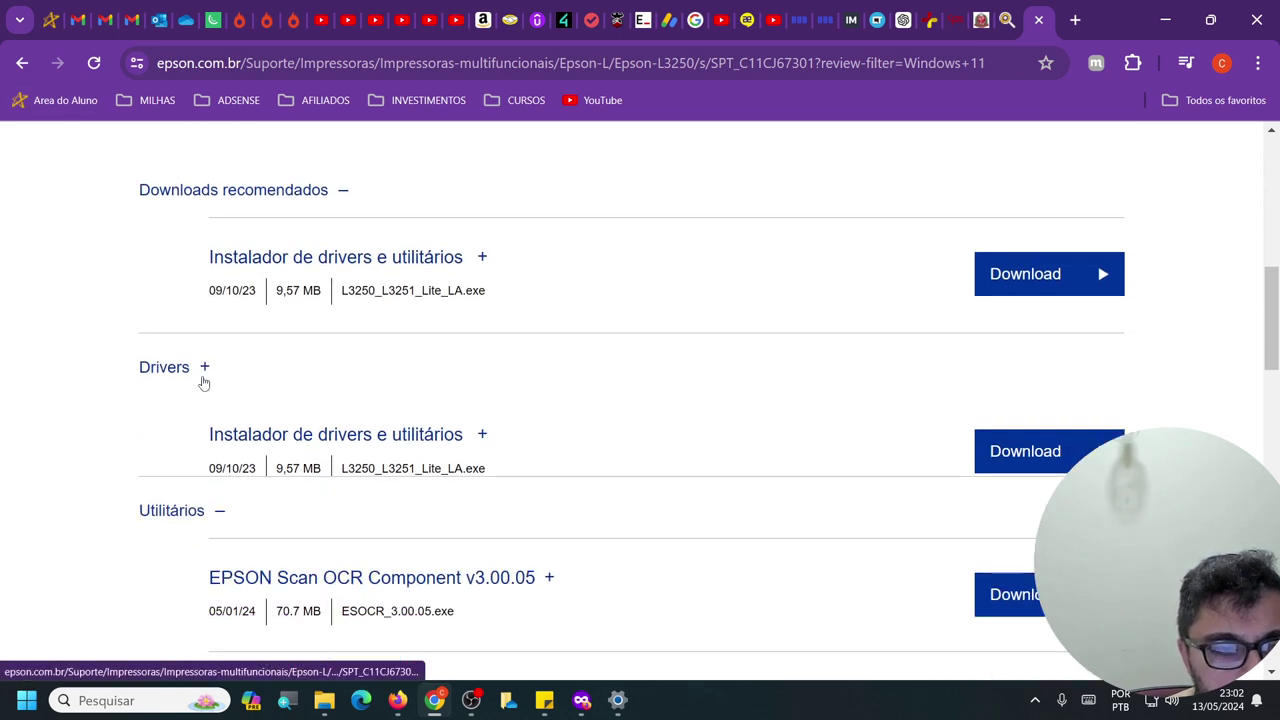
pyautogui.scroll(-2, 212, 430)
pyautogui.click(203, 238)
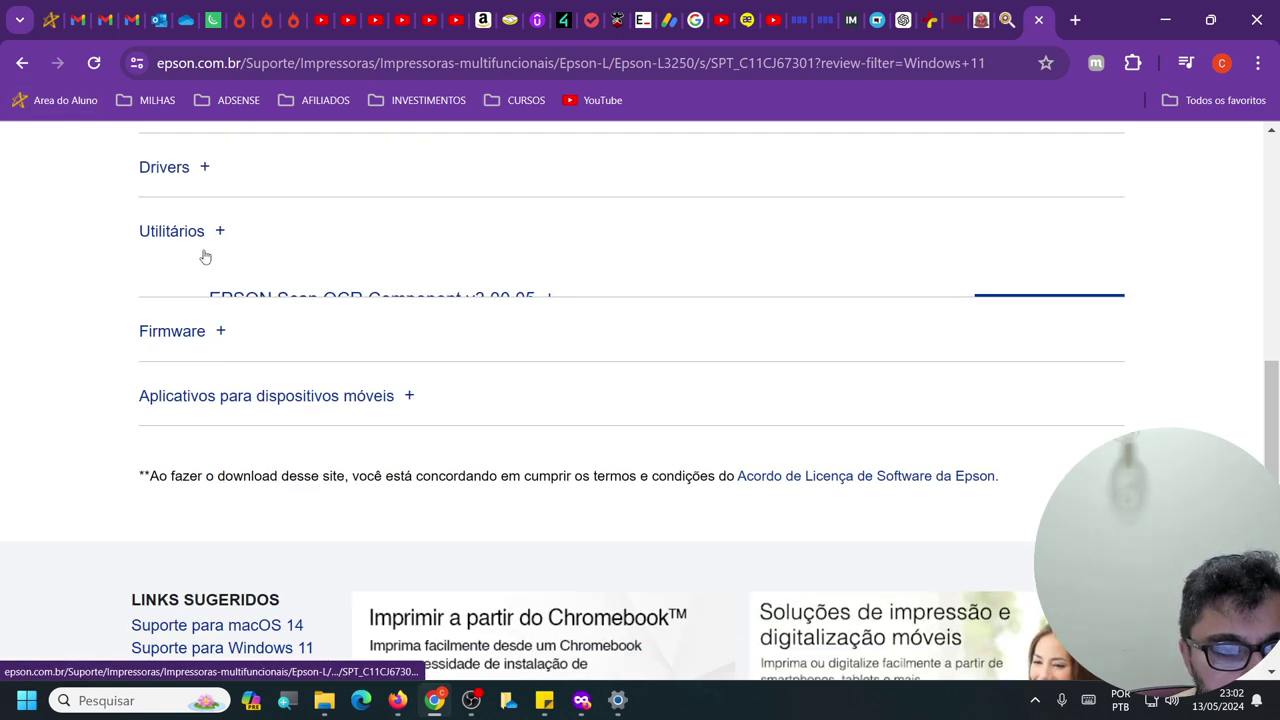
# Step: Examine the contents of the Firmware and Aplicativos para dispositivos móveis sections, collapsing each one again
pyautogui.click(199, 305)
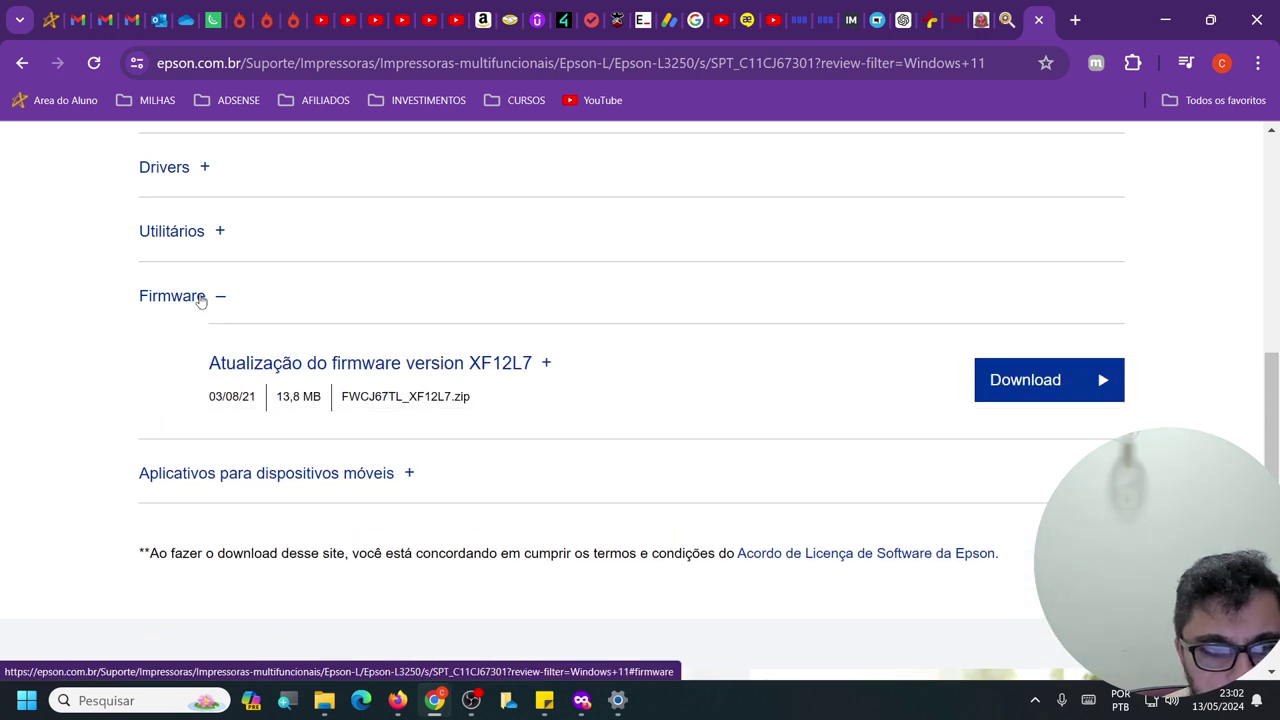
pyautogui.click(200, 300)
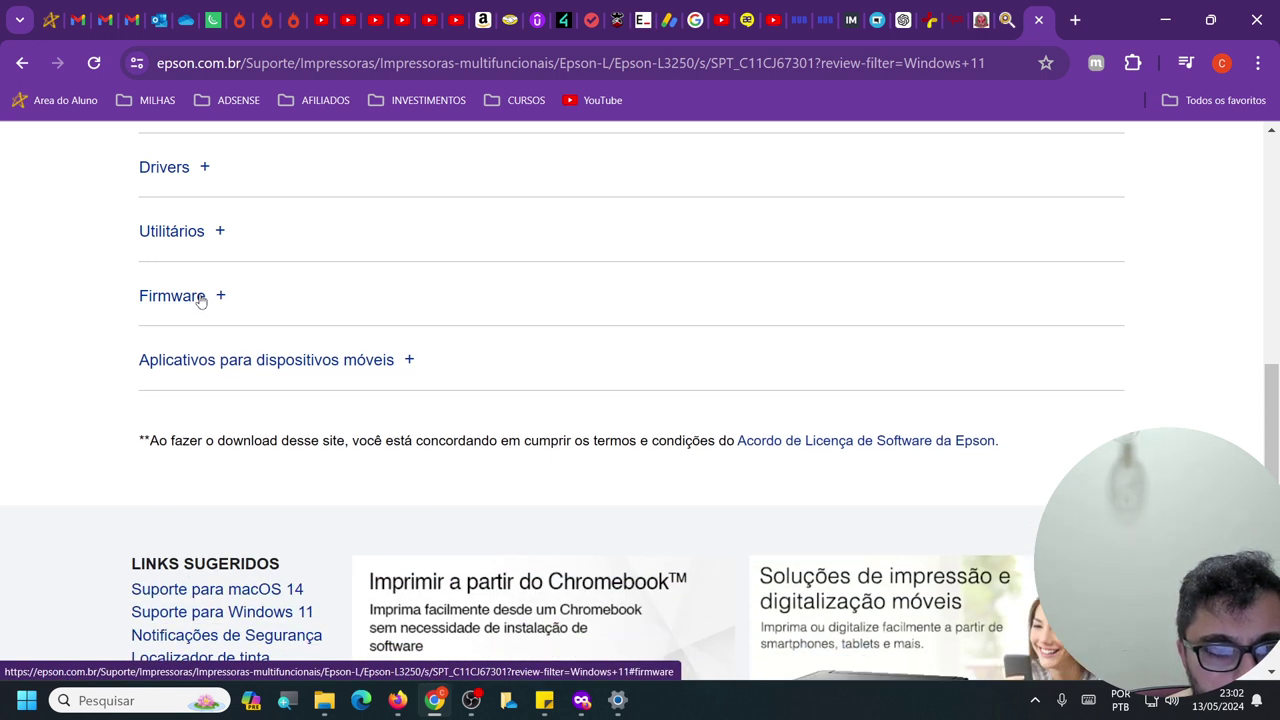
pyautogui.scroll(3, 300, 340)
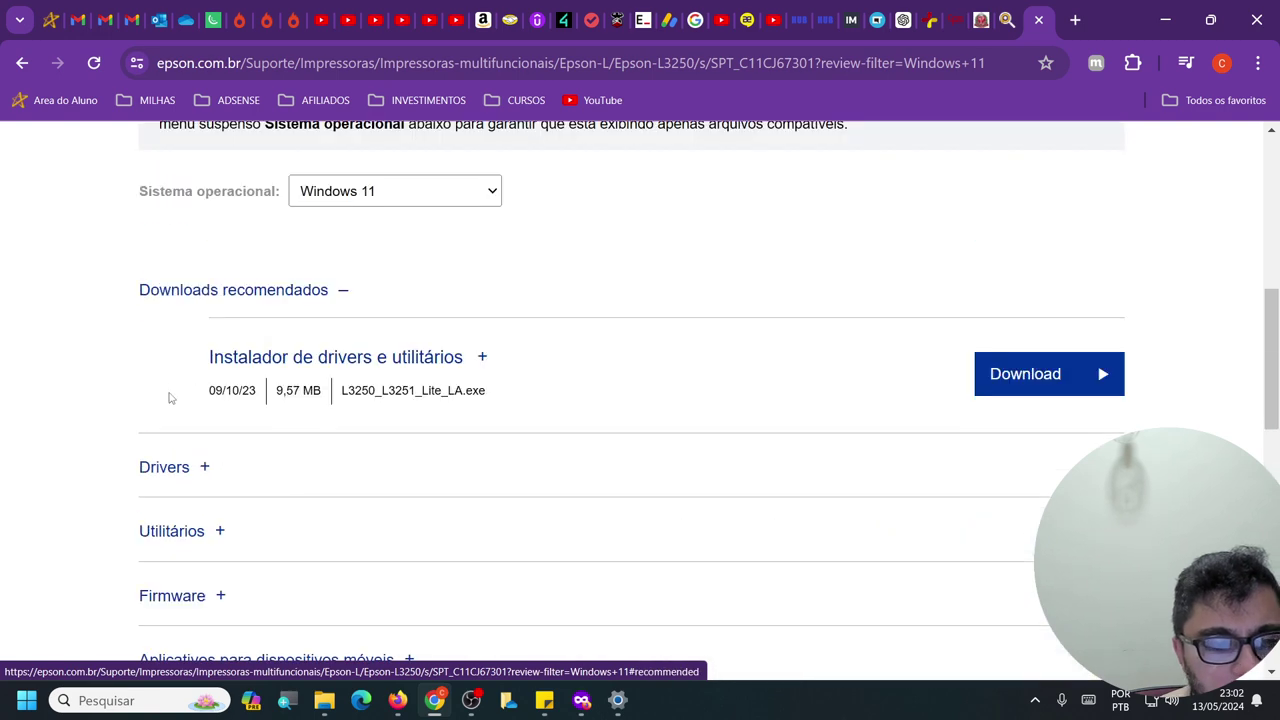
pyautogui.scroll(-3, 250, 450)
pyautogui.click(397, 362)
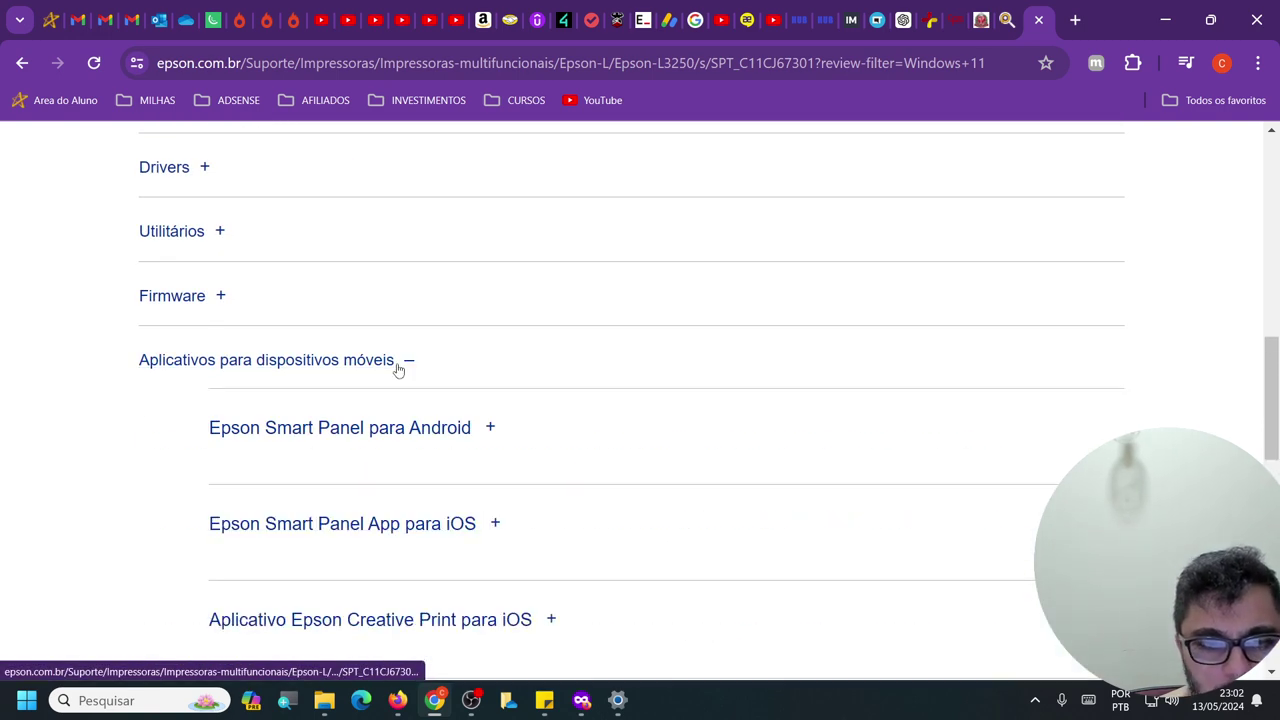
pyautogui.click(397, 362)
pyautogui.scroll(2, 320, 325)
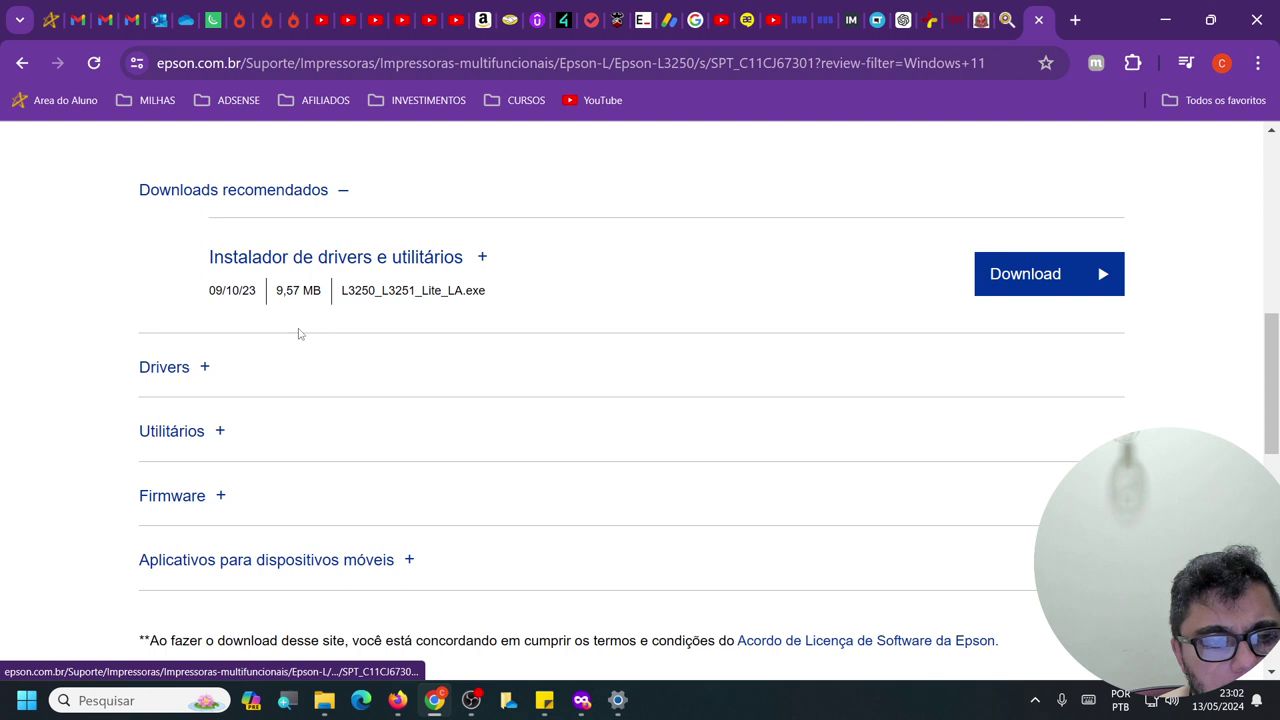
# Step: Download the recommended Instalador de drivers e utilitários (L3250_L3251_Lite_LA.exe) and save it to the desktop (Área de Trabalho)
pyautogui.click(200, 367)
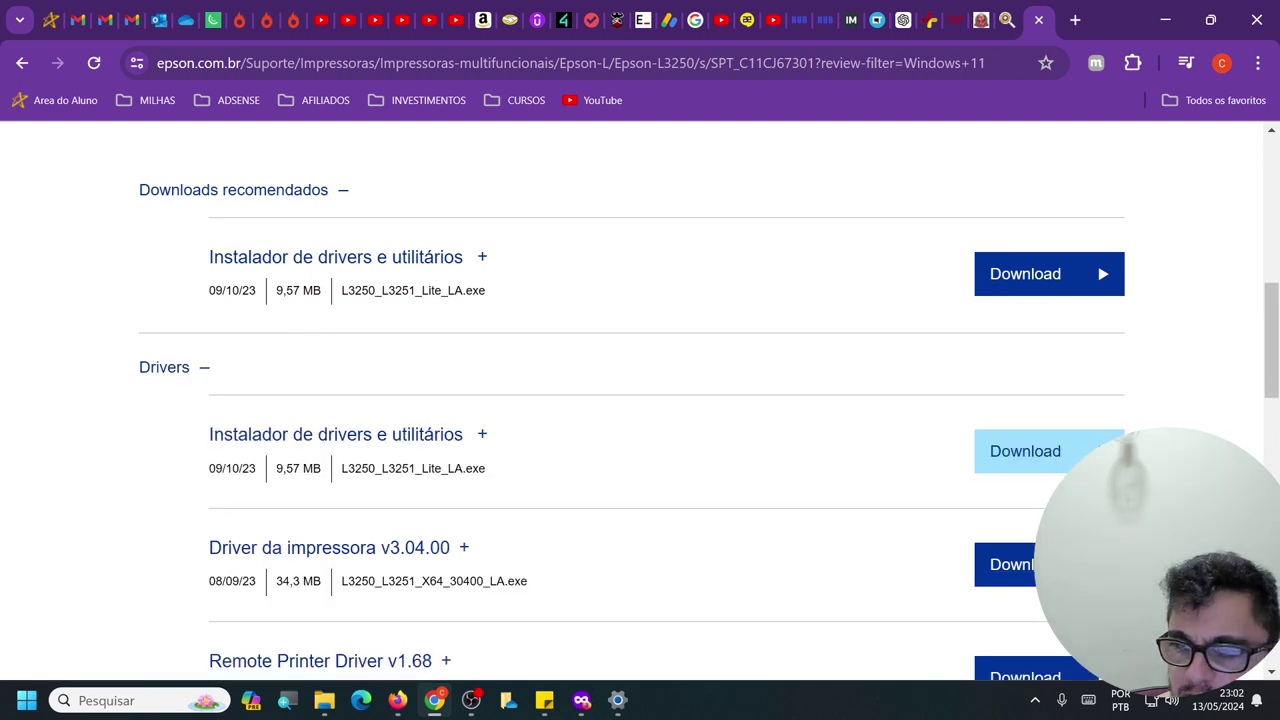
pyautogui.scroll(2, 835, 425)
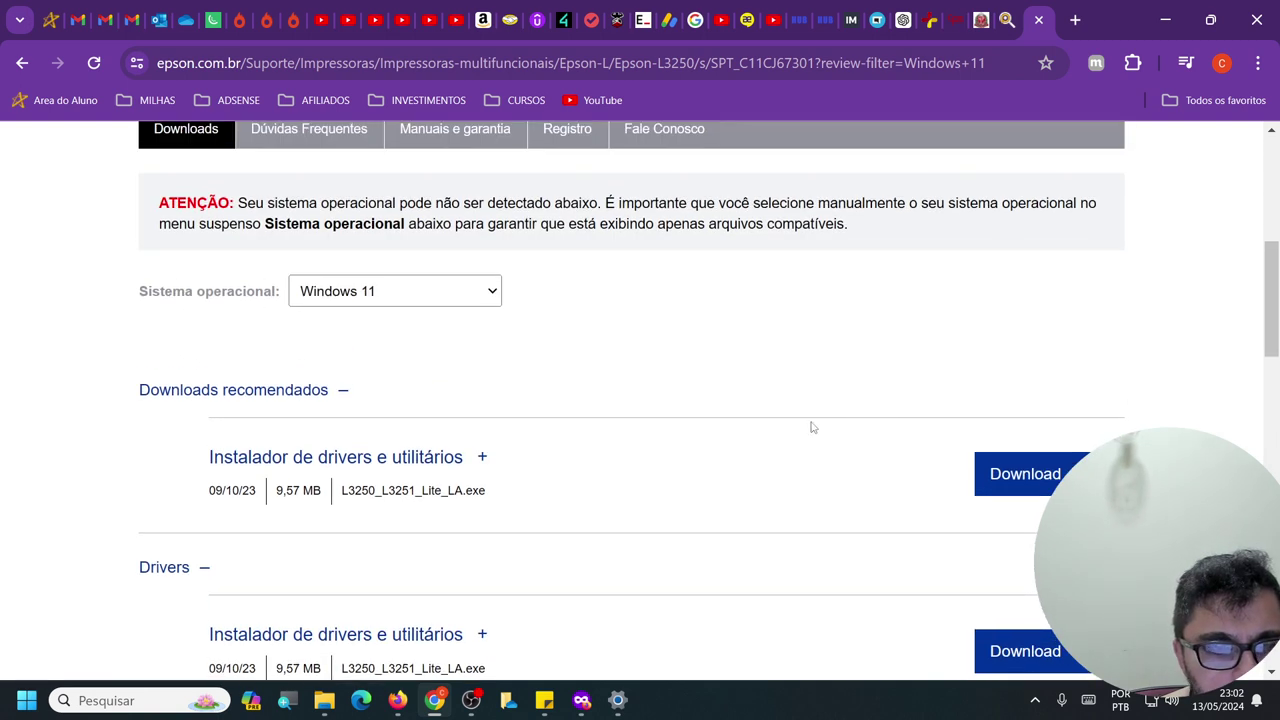
pyautogui.scroll(-1, 411, 472)
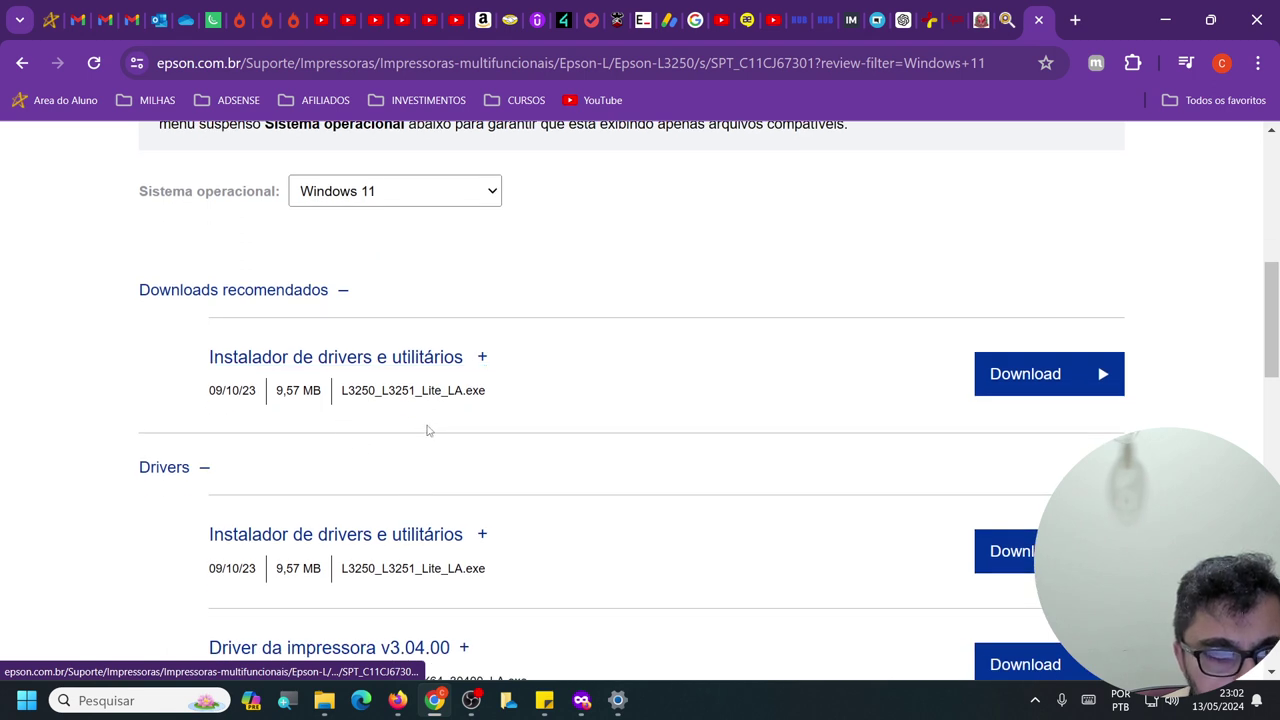
pyautogui.click(1062, 376)
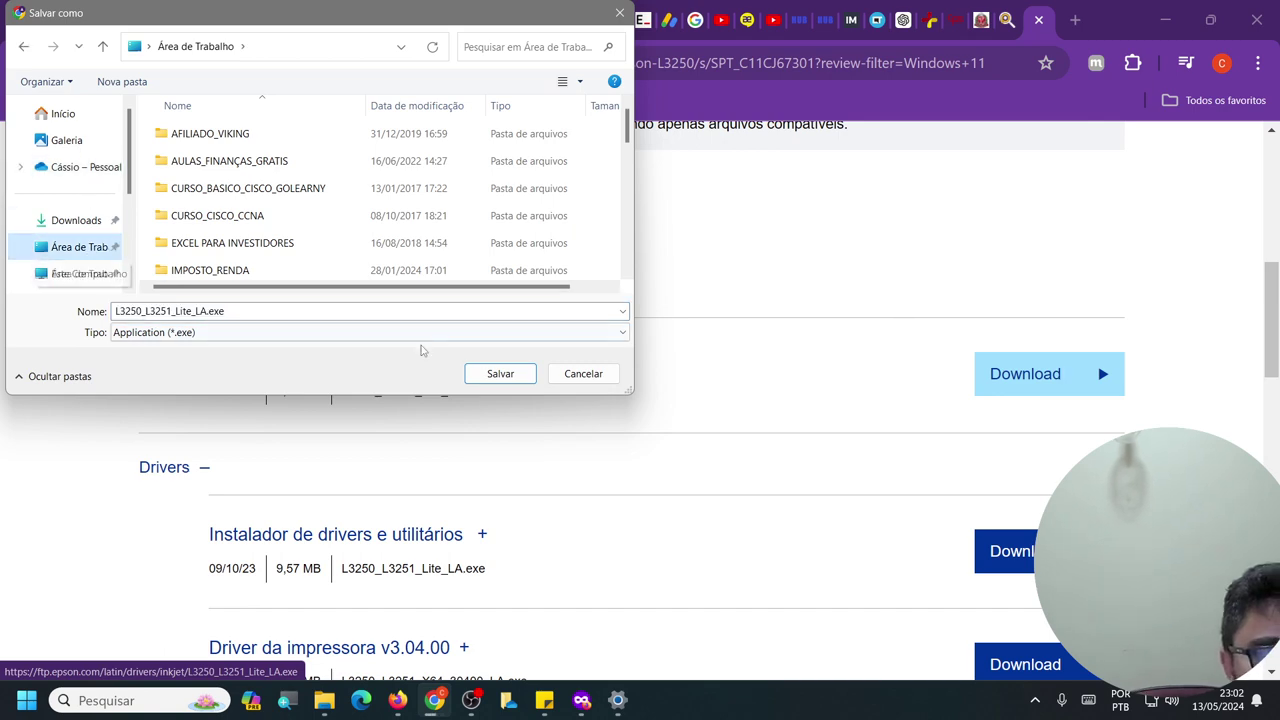
pyautogui.click(497, 372)
# Step: Download EPSON Scan OCR Component v3.00.05 (ESOCR_3.00.05.exe) from the Utilitários section and save it to the desktop
pyautogui.scroll(-3, 486, 369)
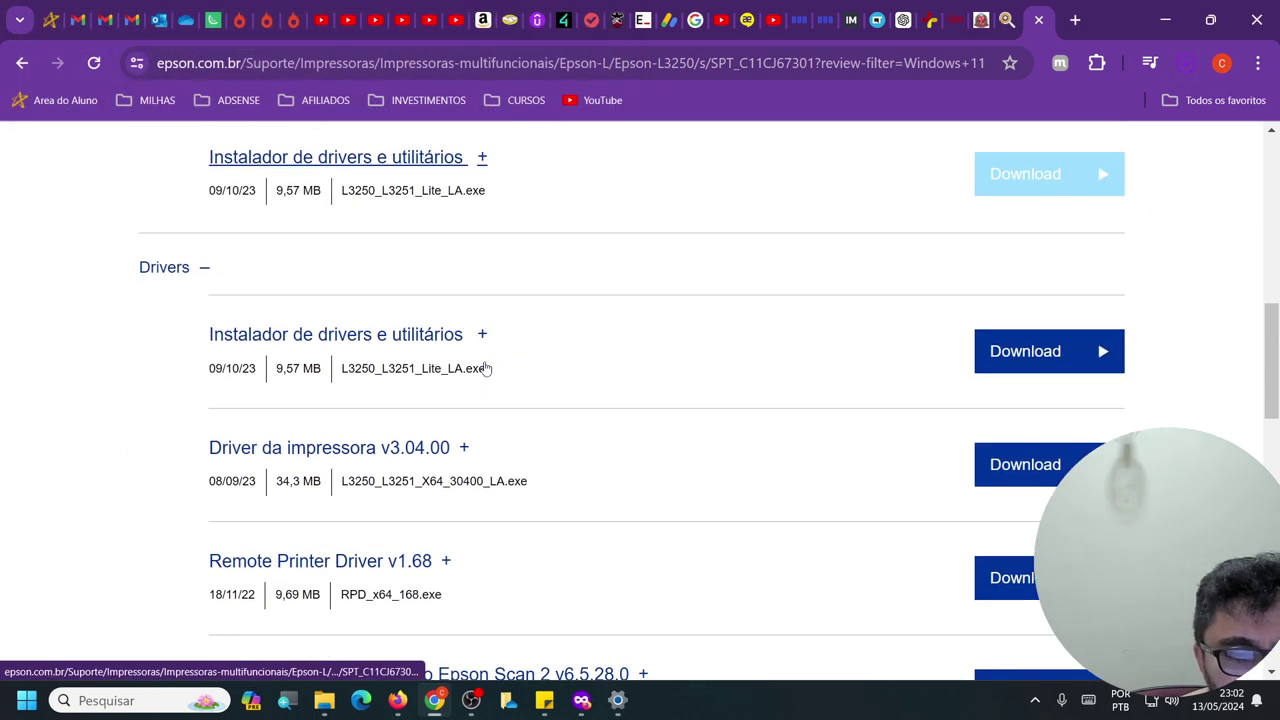
pyautogui.click(202, 169)
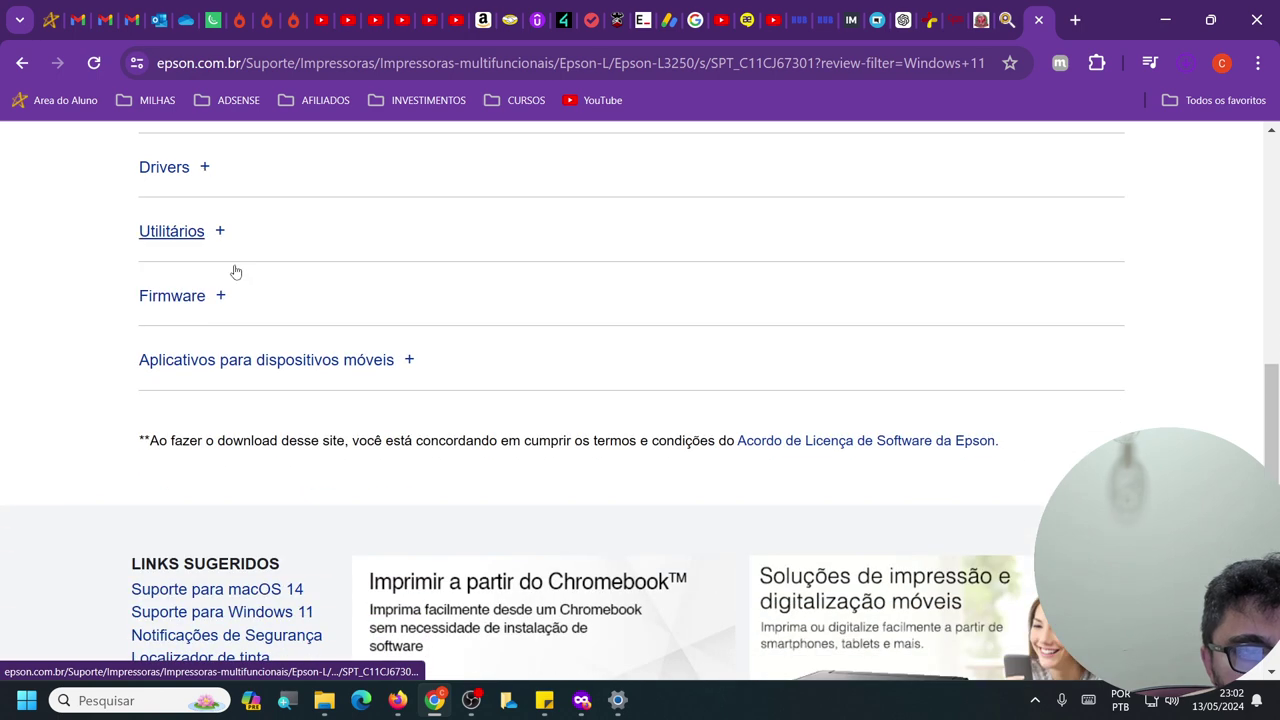
pyautogui.click(197, 230)
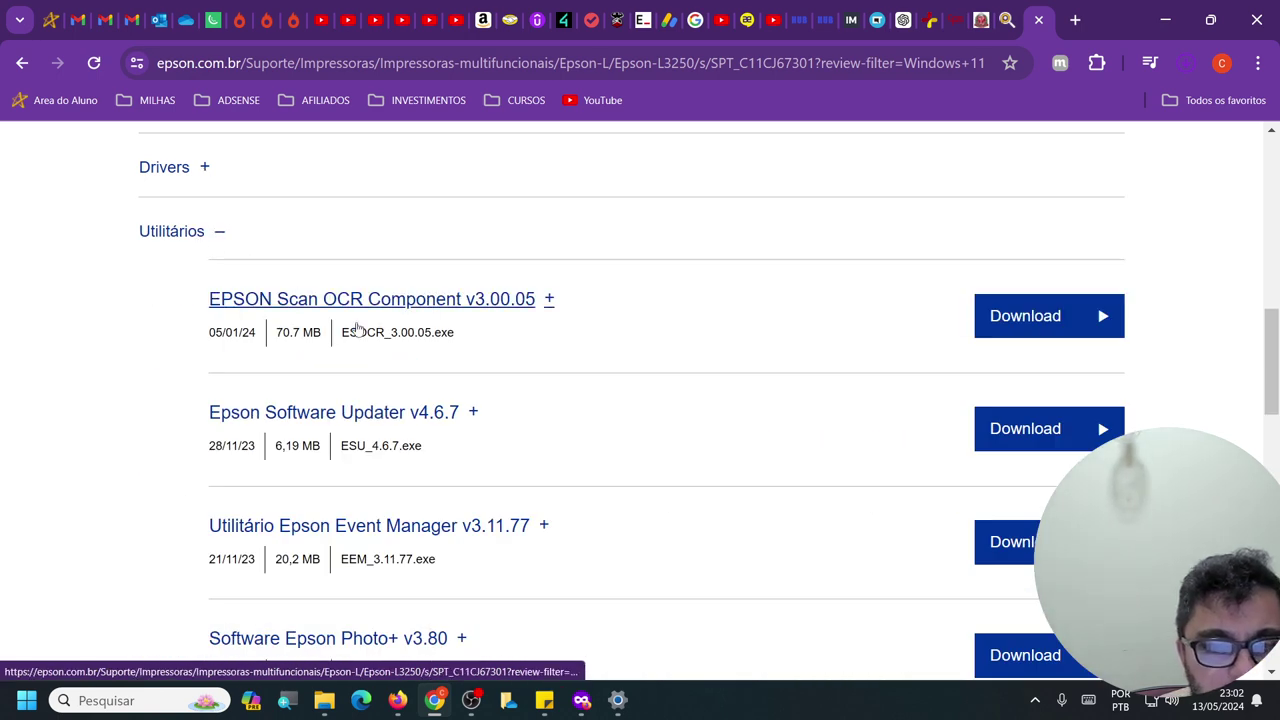
pyautogui.scroll(-2, 460, 380)
pyautogui.scroll(-2, 461, 383)
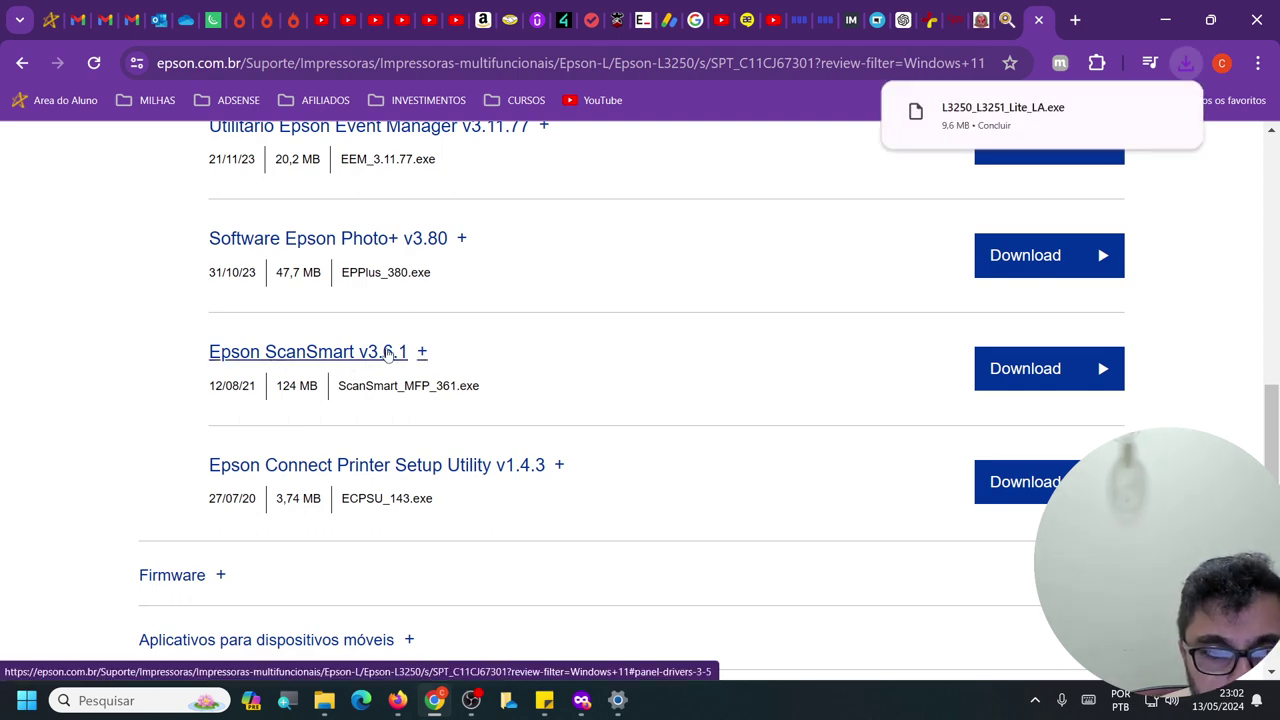
pyautogui.scroll(3, 387, 354)
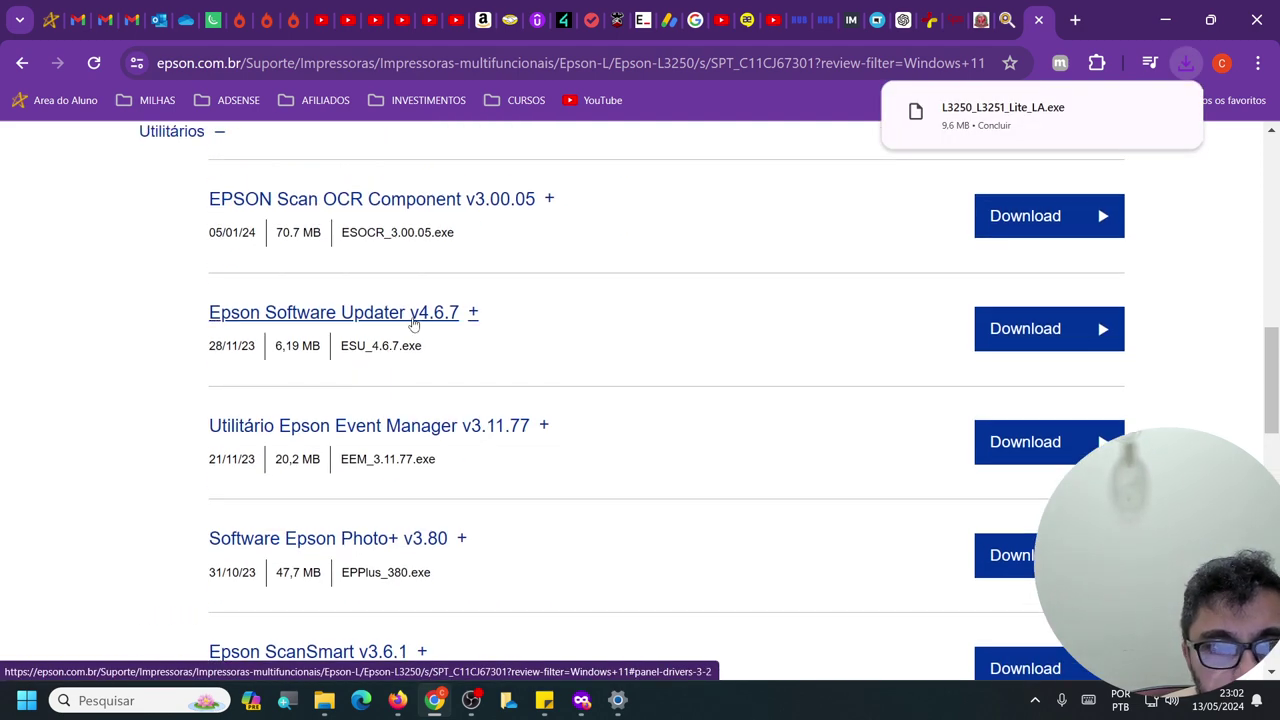
pyautogui.scroll(1, 405, 320)
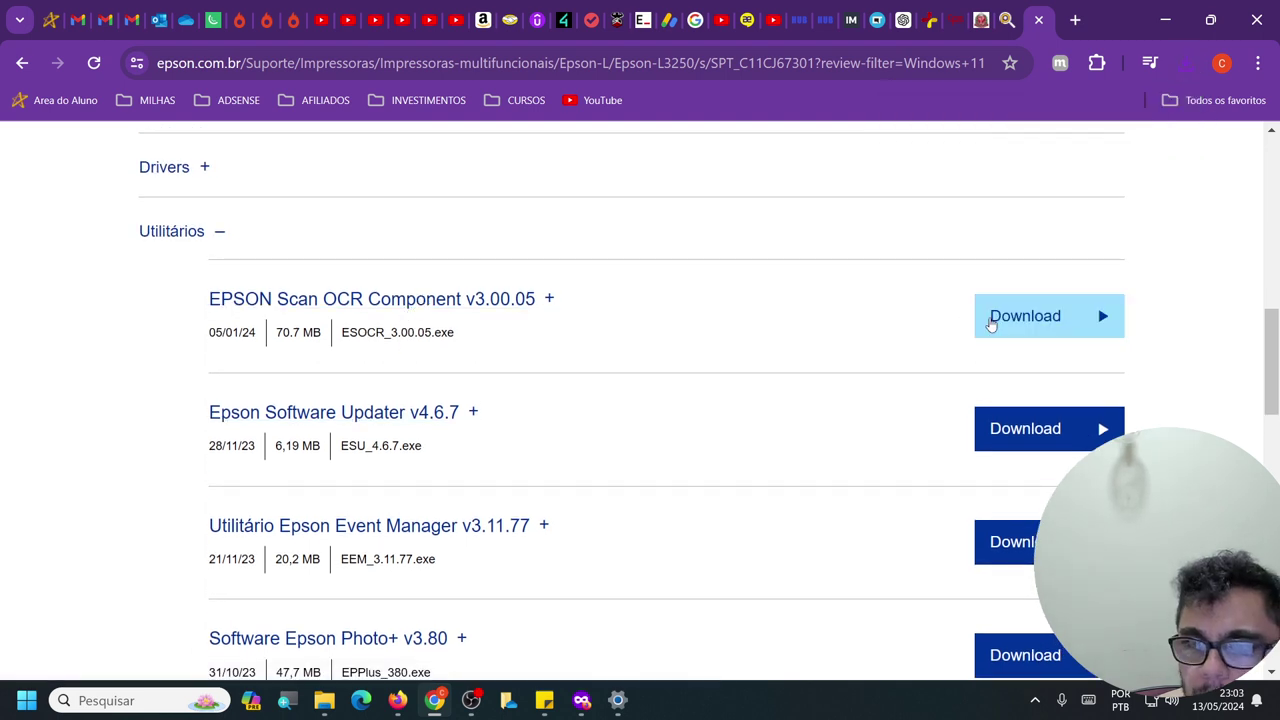
pyautogui.click(995, 316)
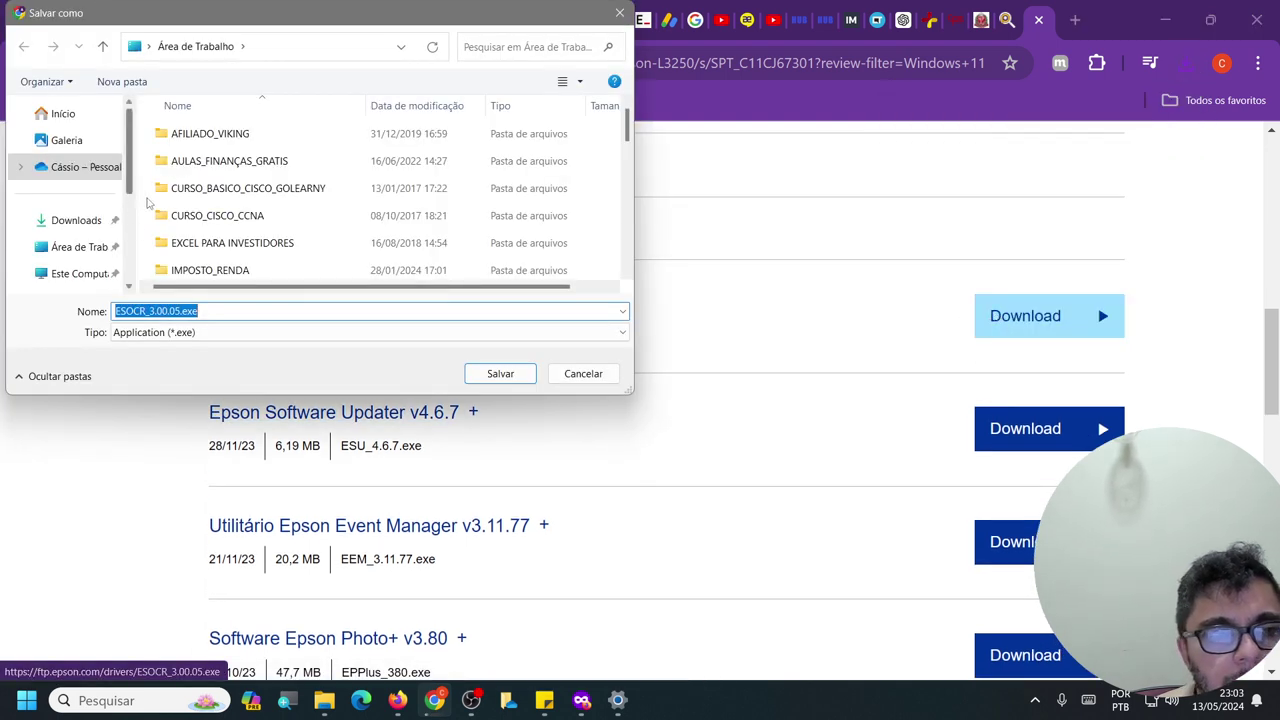
pyautogui.click(90, 247)
pyautogui.click(500, 374)
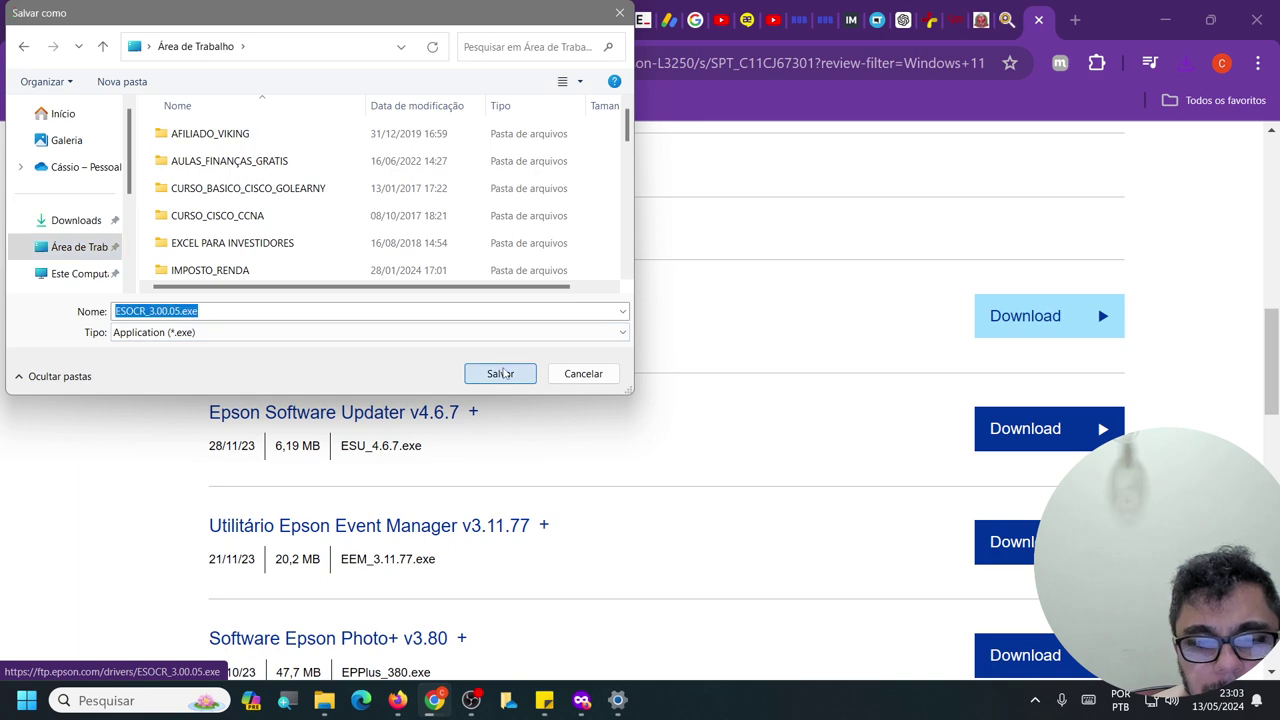
# Step: Show the Windows desktop and group the two downloaded Epson installers in the free spots beside the ESBOÇO_CHAM file and the jafet folder
pyautogui.click(1275, 708)
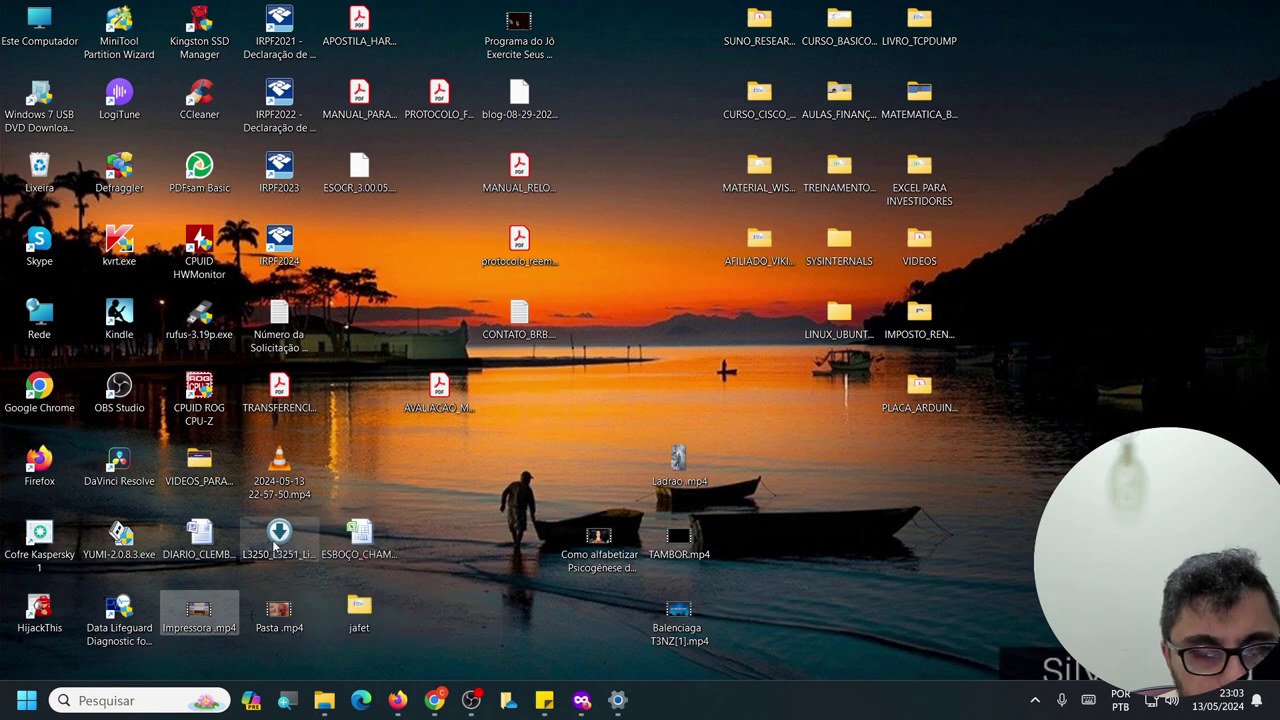
pyautogui.moveTo(279, 535); pyautogui.dragTo(440, 532)
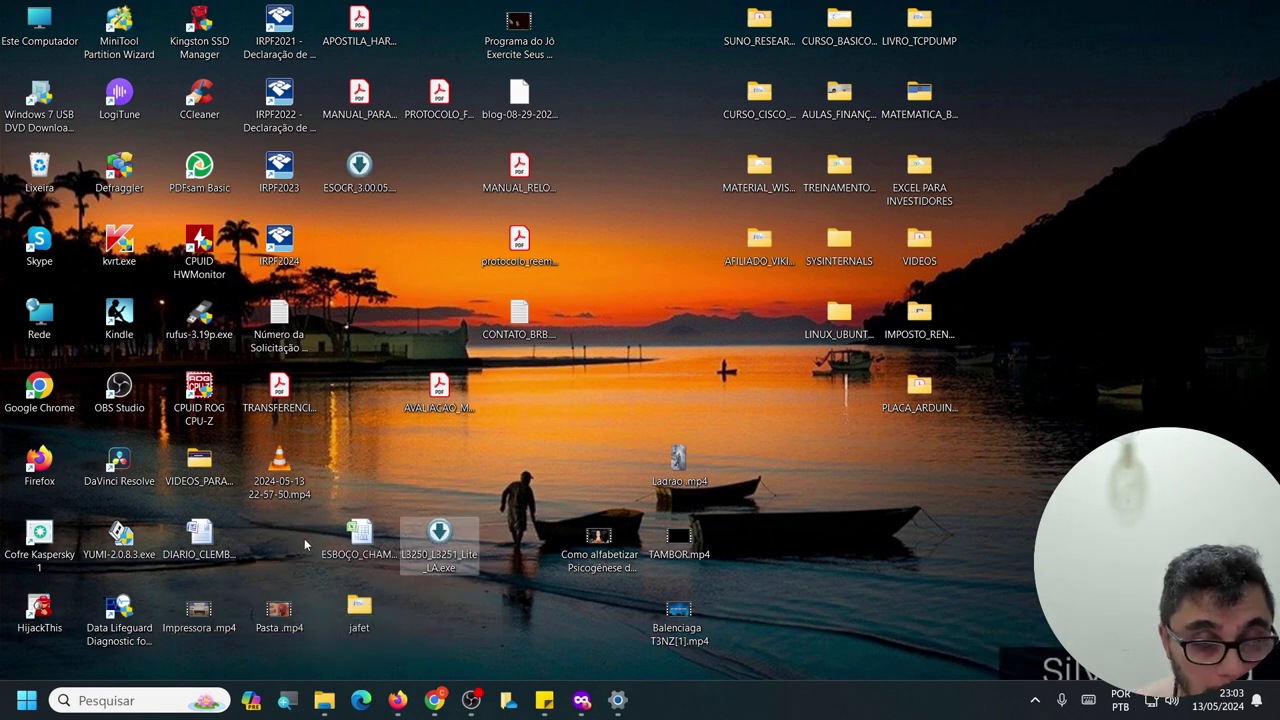
pyautogui.moveTo(358, 172); pyautogui.dragTo(440, 605)
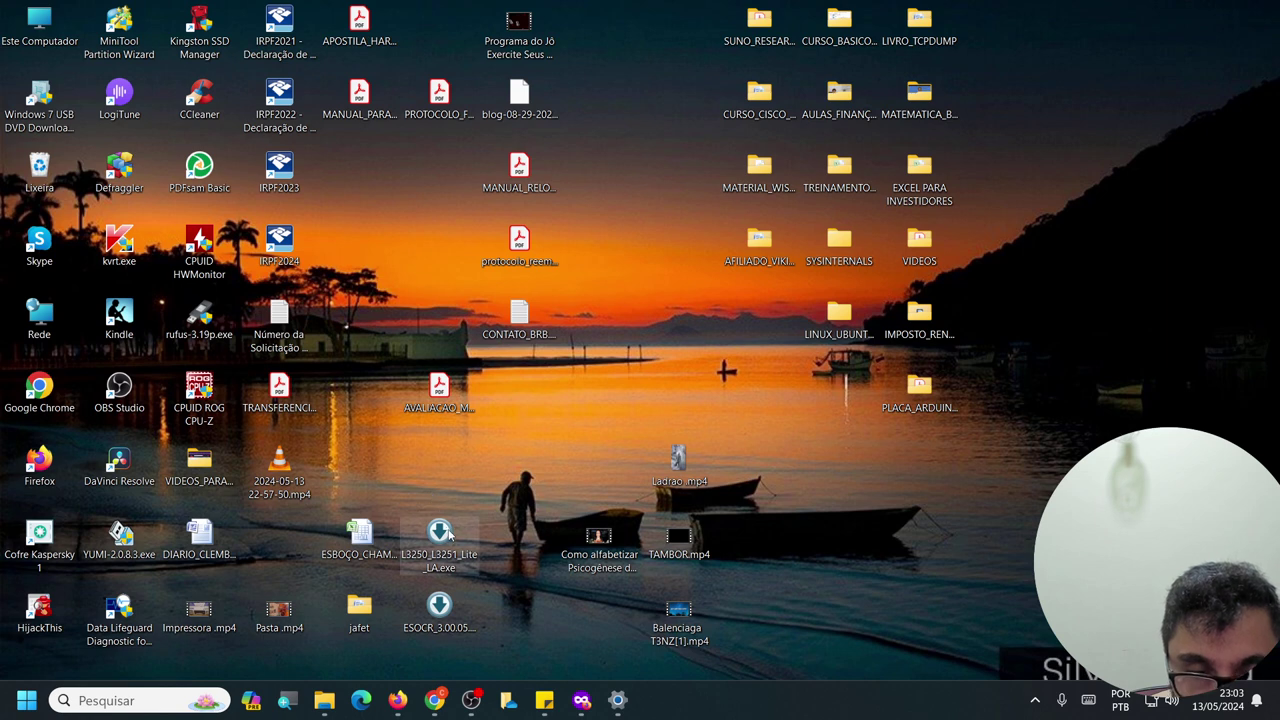
# Step: Run the L3250_L3251_Lite_LA.exe installer, confirm the L3250 Series setup and accept the Epson license agreement
pyautogui.doubleClick(450, 537)
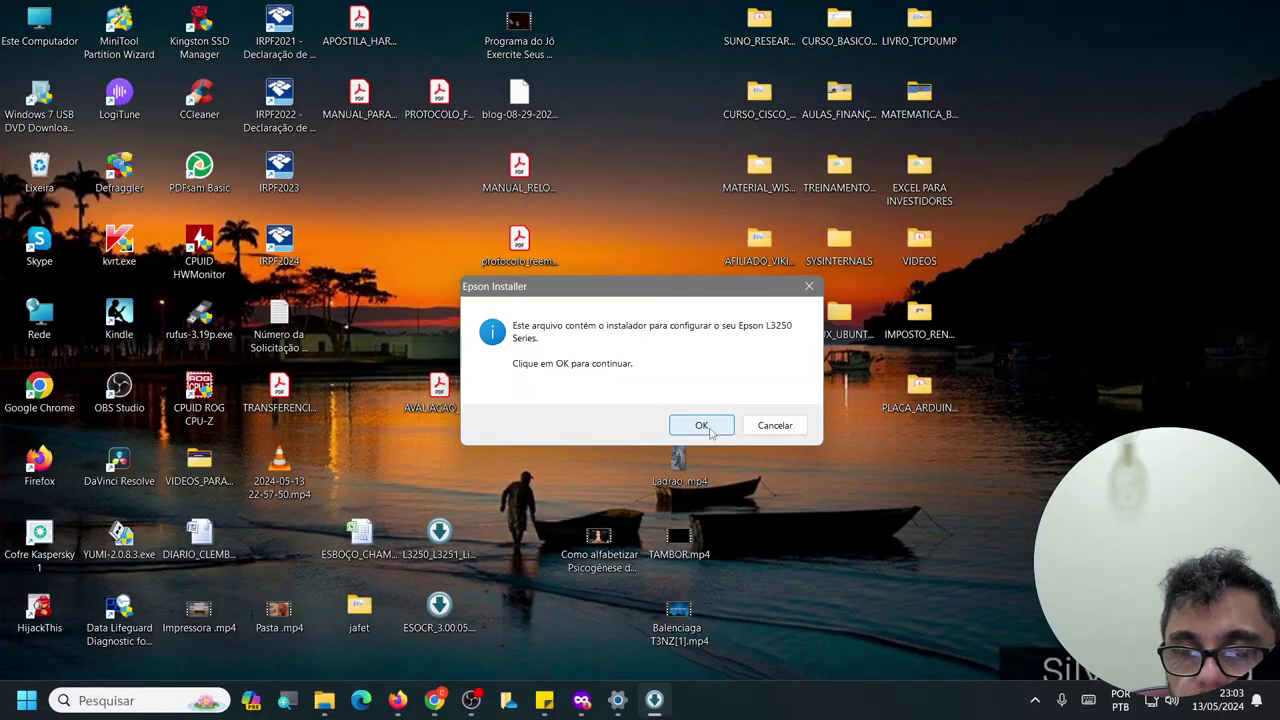
pyautogui.click(714, 428)
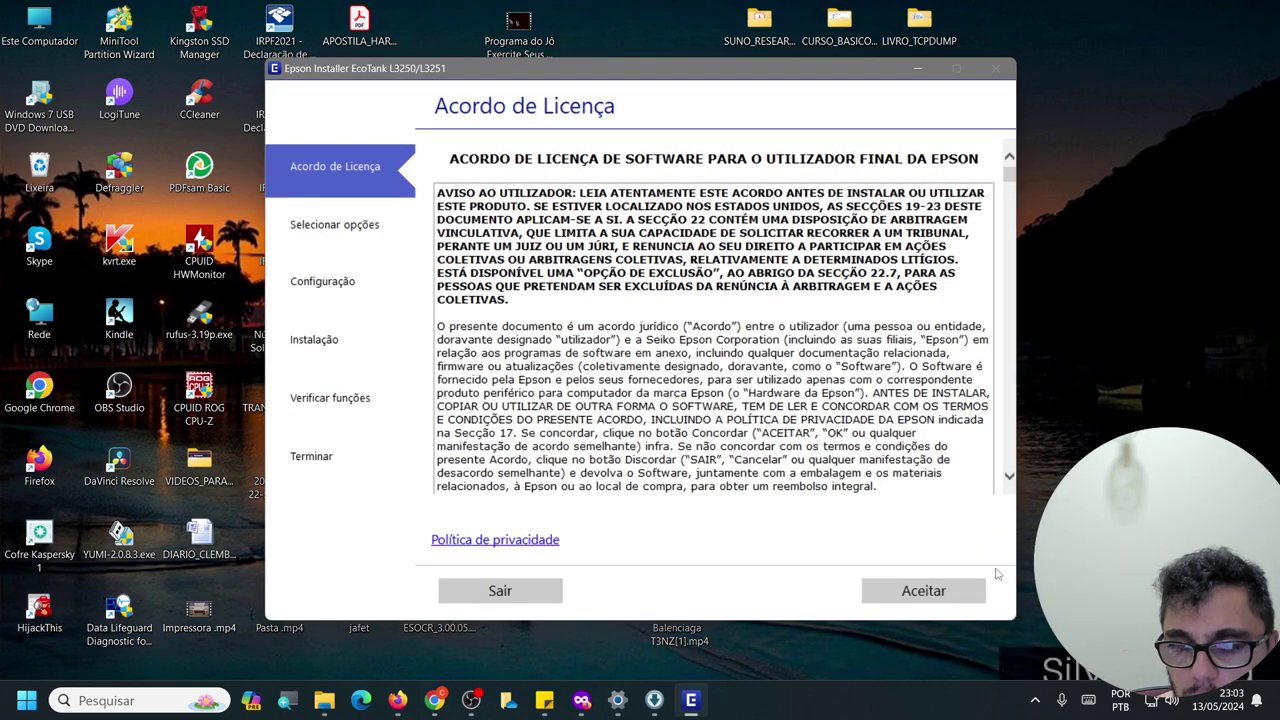
pyautogui.click(900, 600)
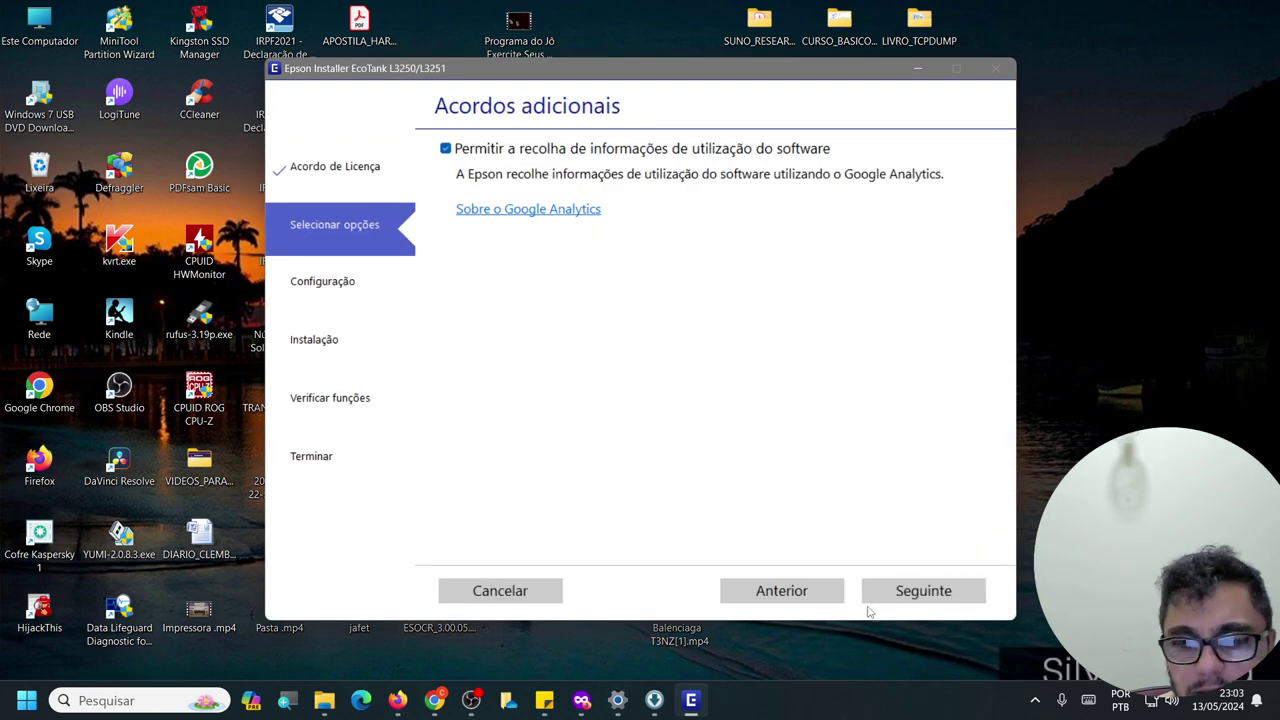
# Step: Continue with software usage data collection allowed, confirm that the ink tanks are filled, and proceed to the Configuração stage
pyautogui.click(902, 597)
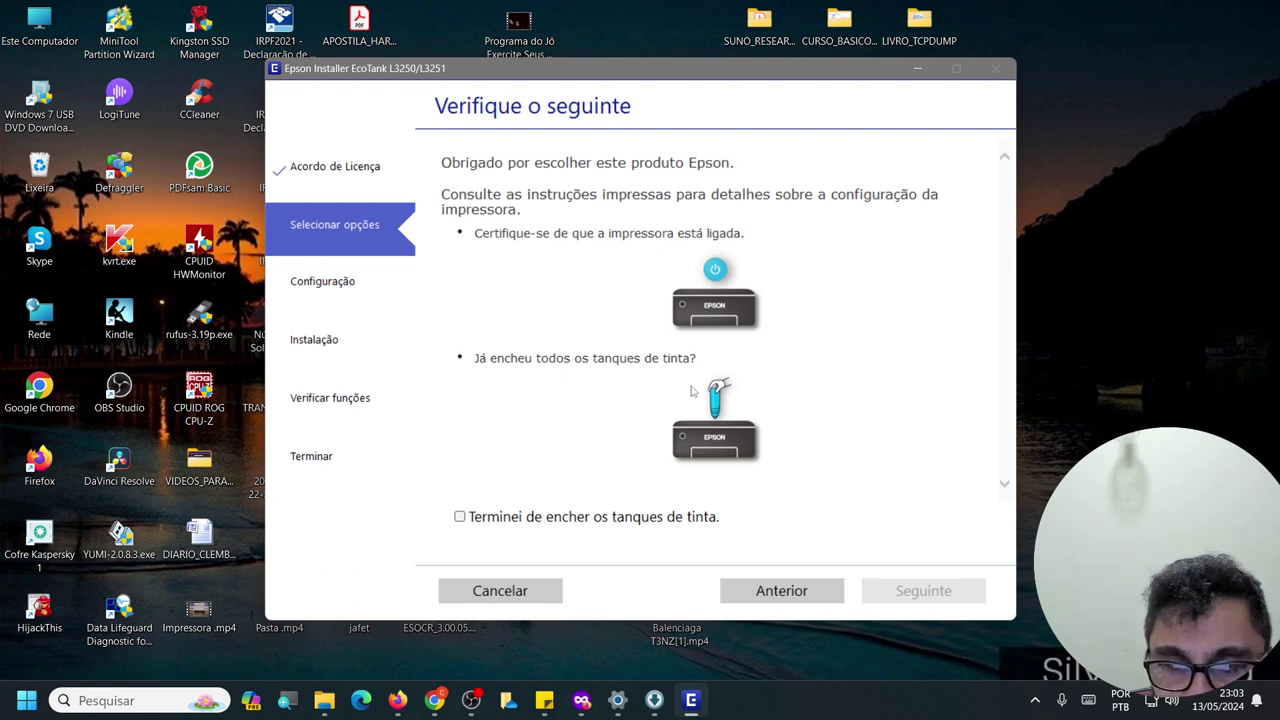
pyautogui.click(490, 517)
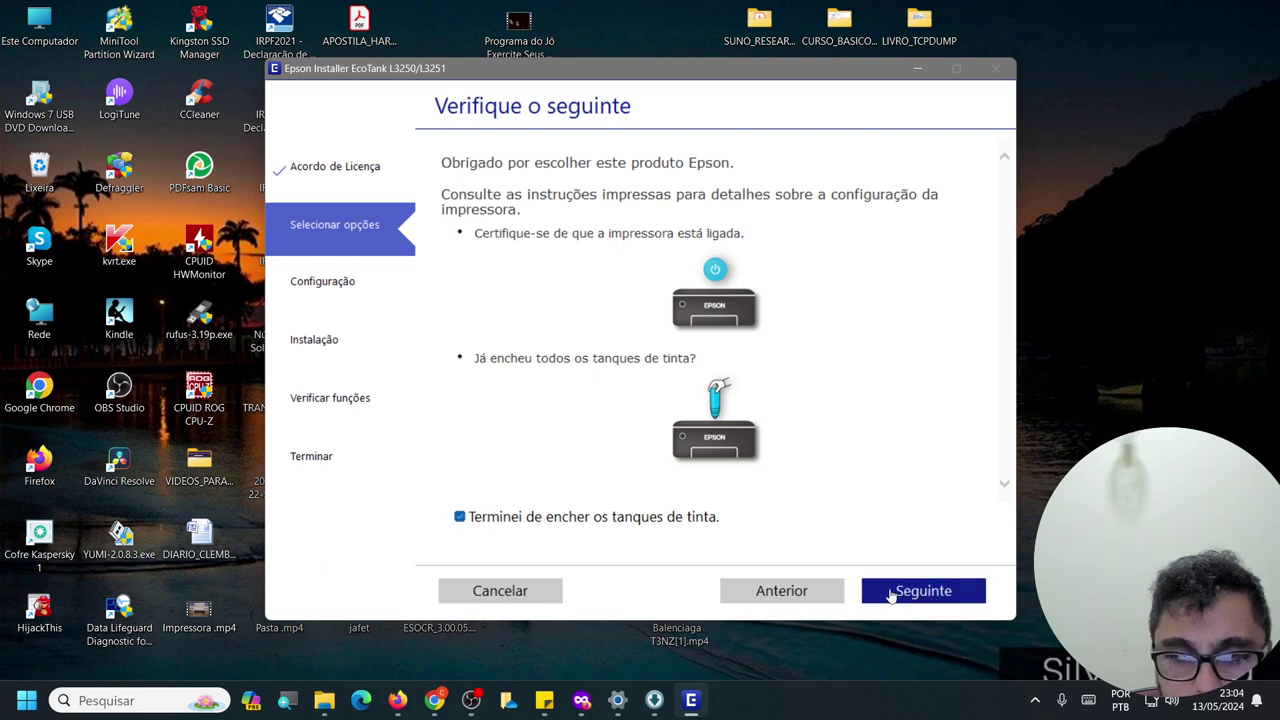
pyautogui.click(621, 517)
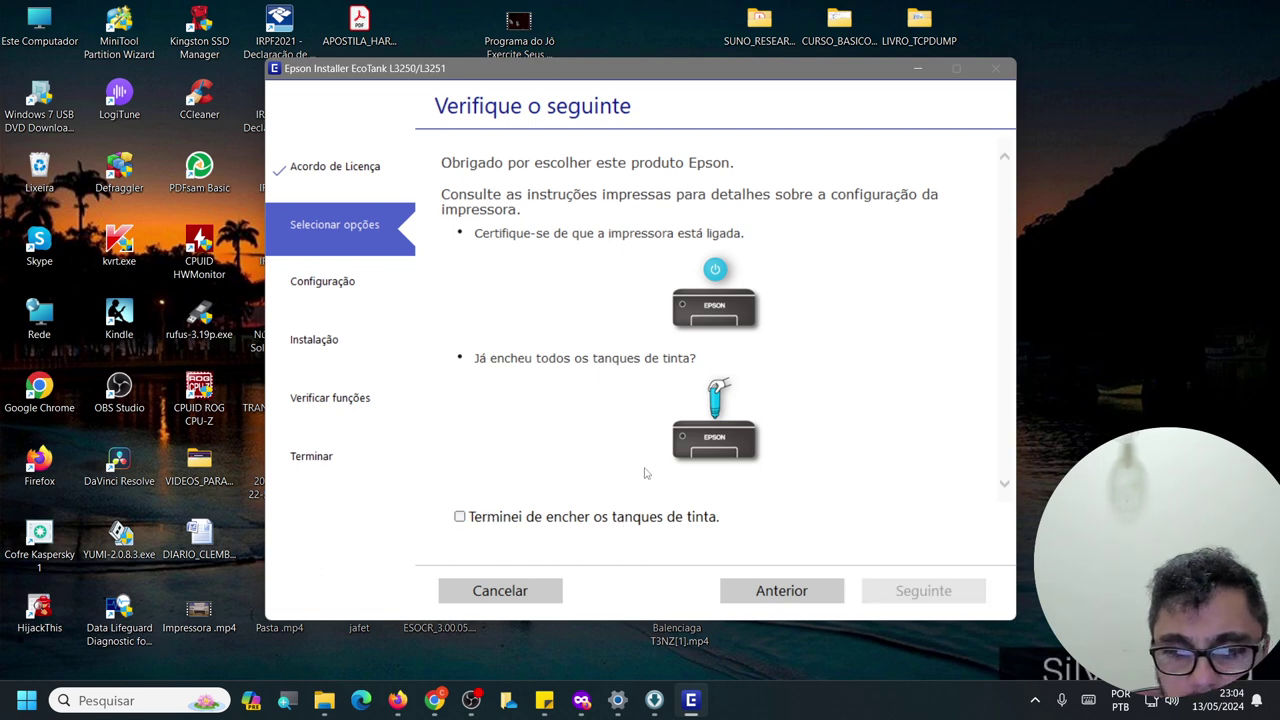
pyautogui.click(596, 514)
pyautogui.click(912, 595)
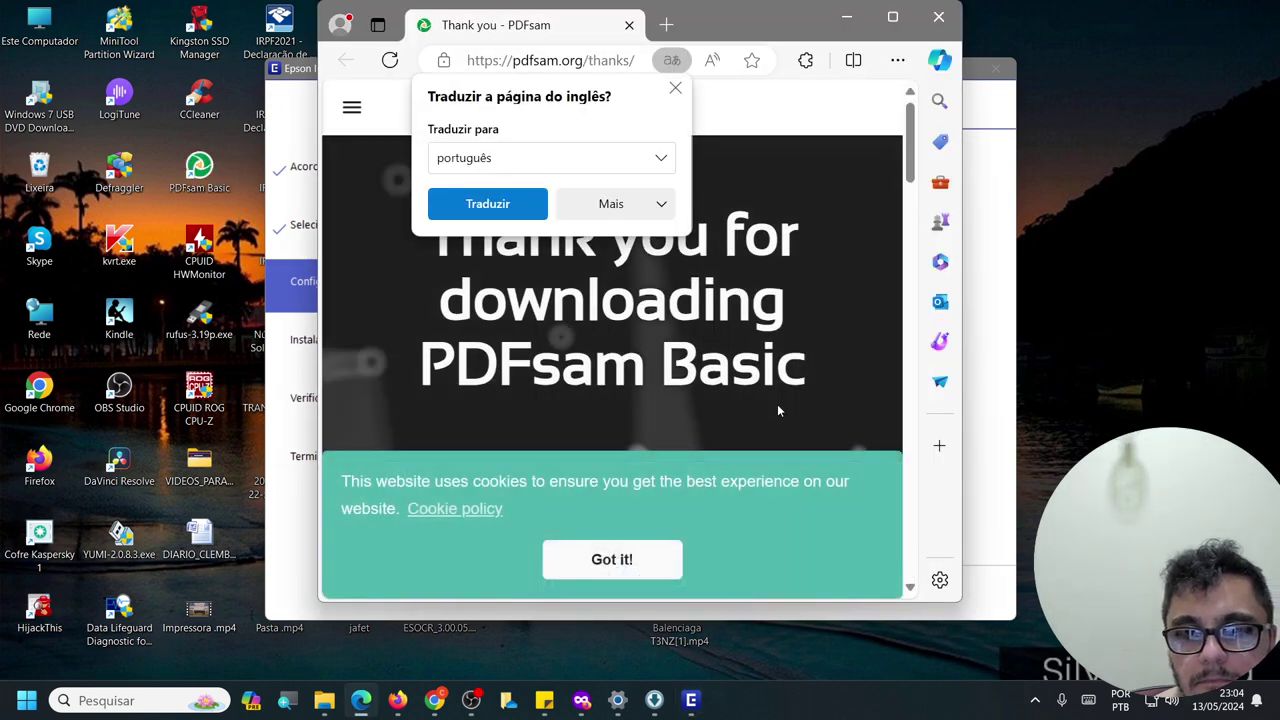
# Step: Dismiss the translation offer, look through the PDFsam Basic thank-you page in the maximized browser window, and close that window
pyautogui.click(675, 88)
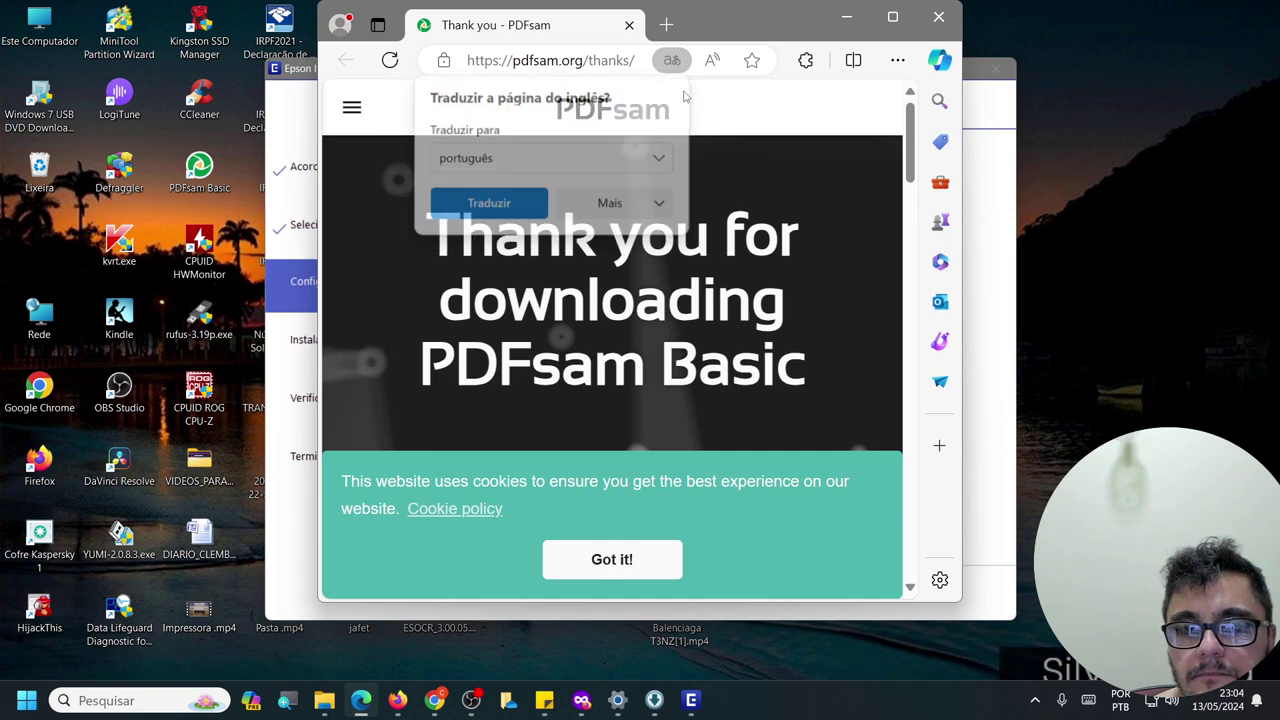
pyautogui.click(893, 18)
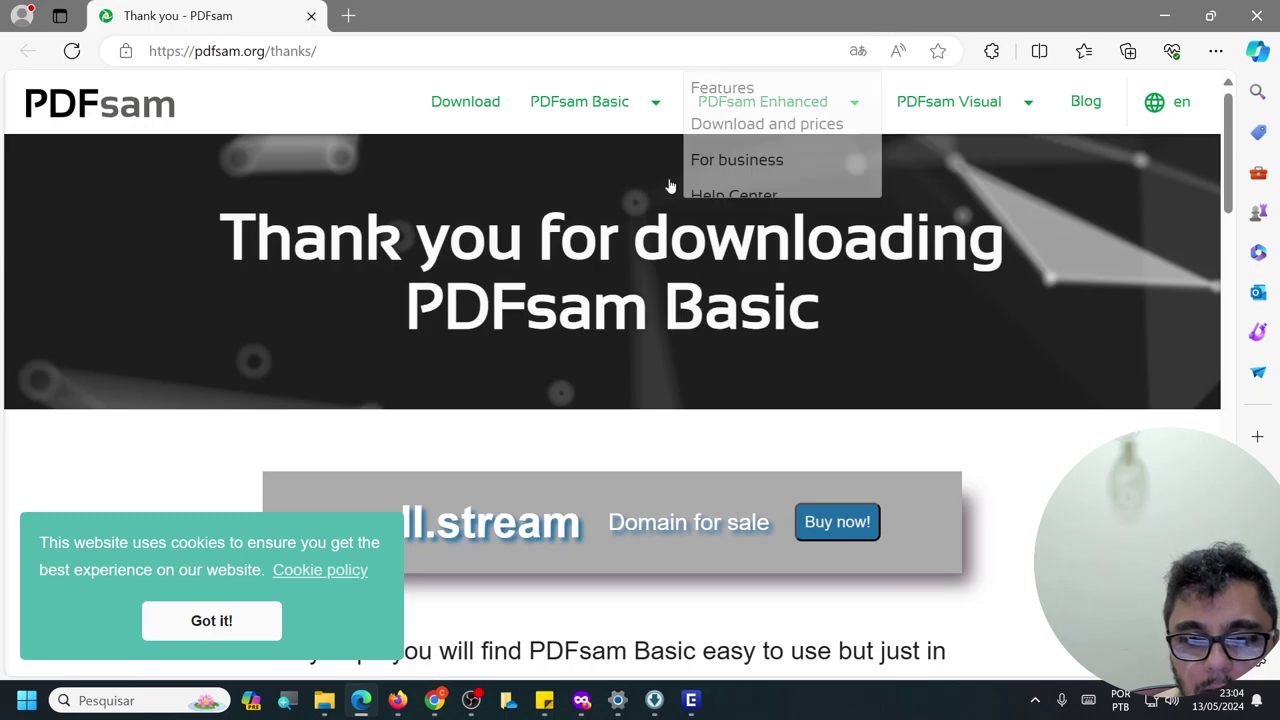
pyautogui.scroll(-2, 614, 190)
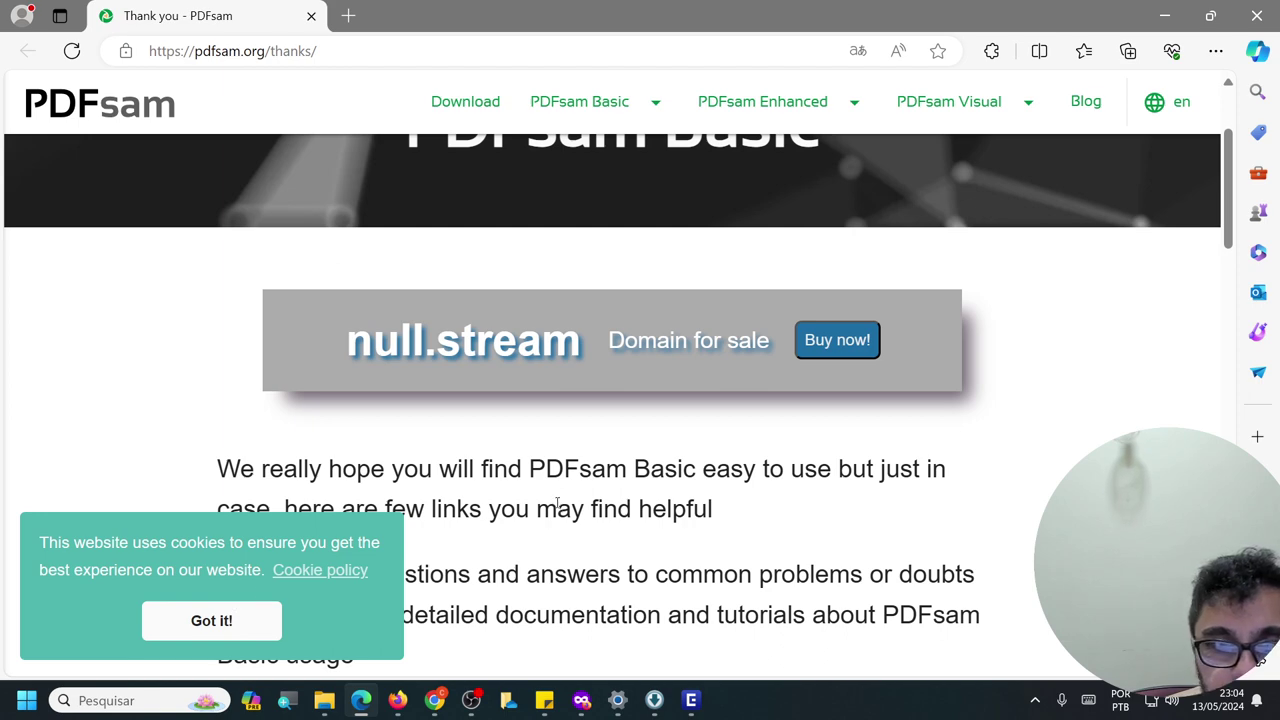
pyautogui.scroll(-6, 557, 503)
pyautogui.scroll(-2, 562, 505)
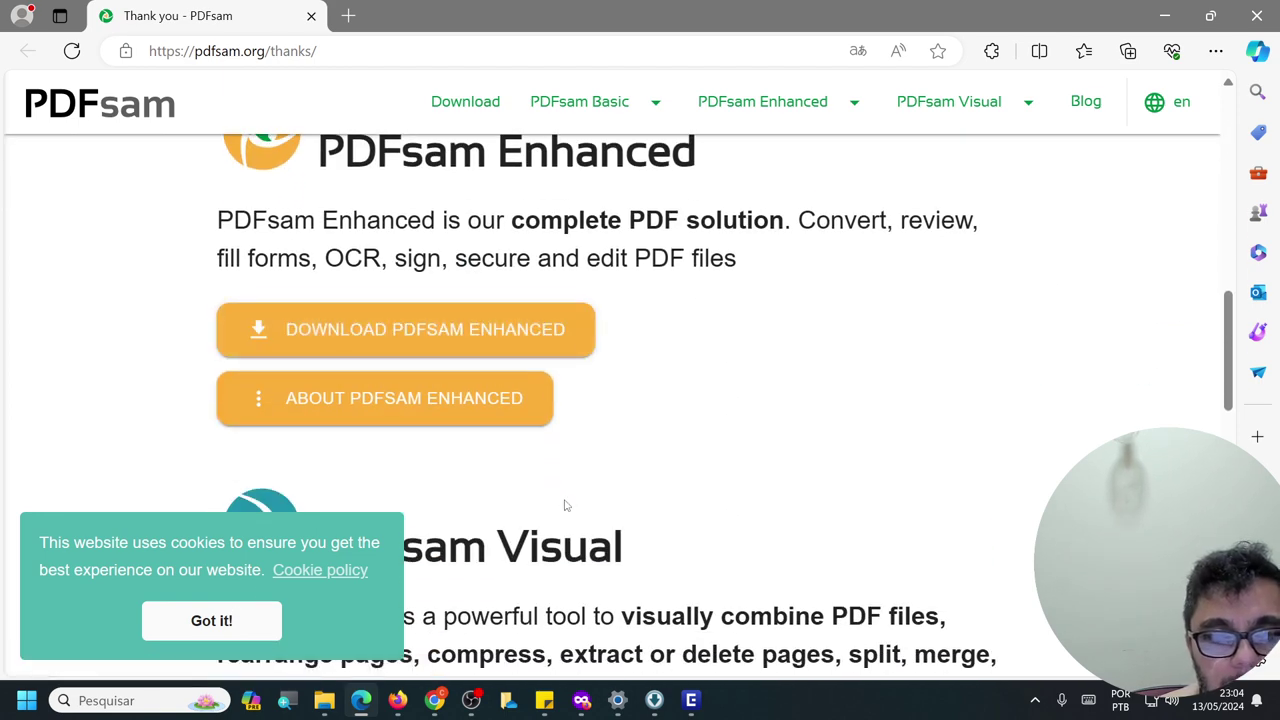
pyautogui.scroll(-3, 565, 505)
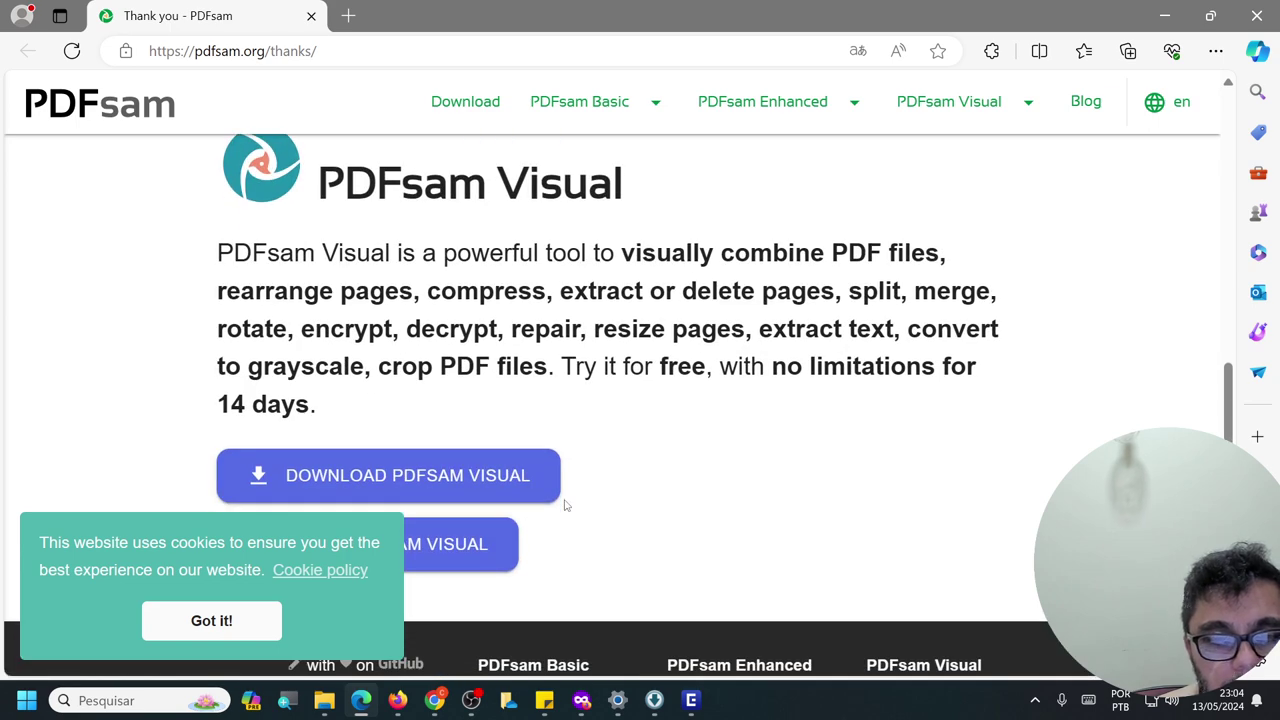
pyautogui.scroll(4, 565, 505)
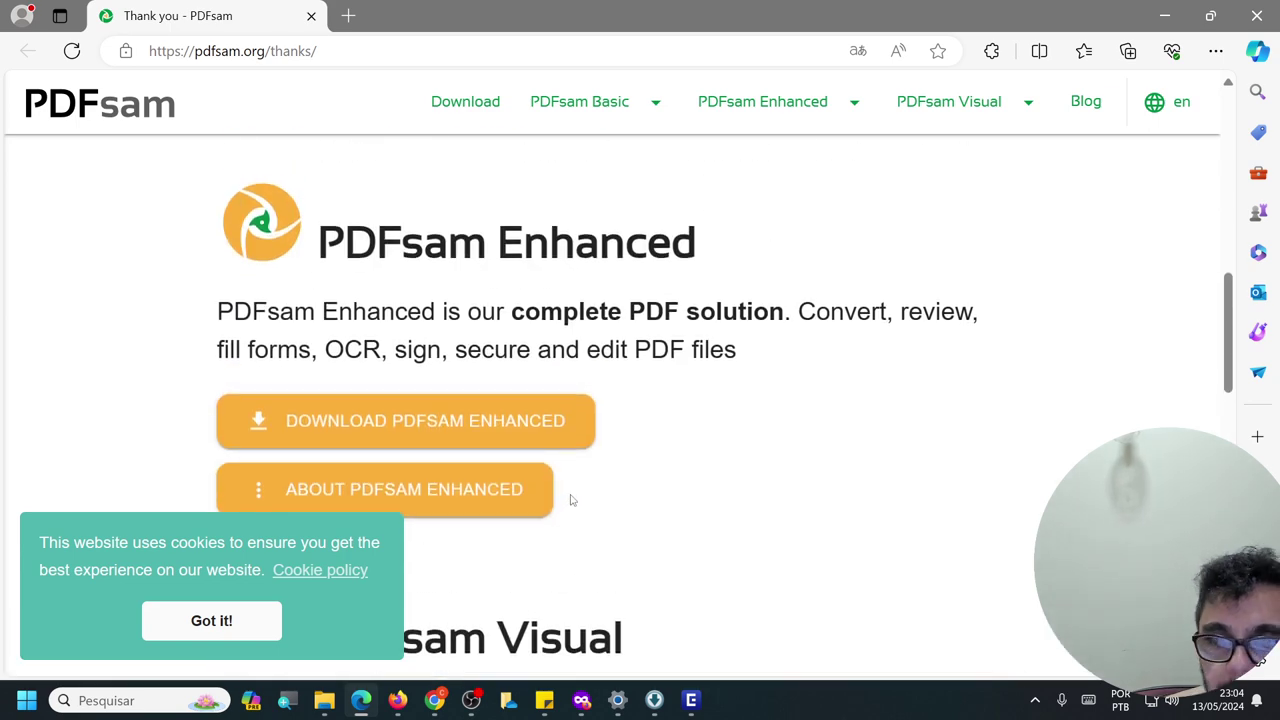
pyautogui.scroll(-3, 627, 449)
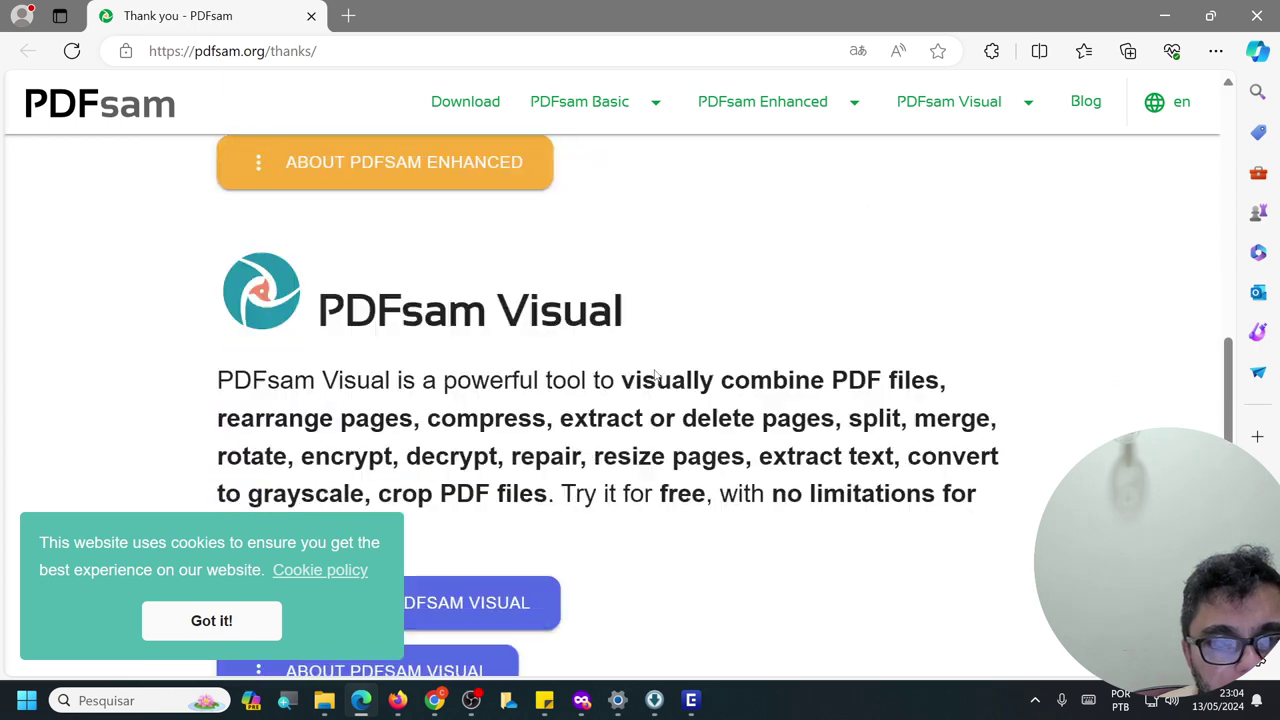
pyautogui.scroll(2, 654, 371)
pyautogui.scroll(-3, 674, 351)
pyautogui.scroll(-3, 676, 350)
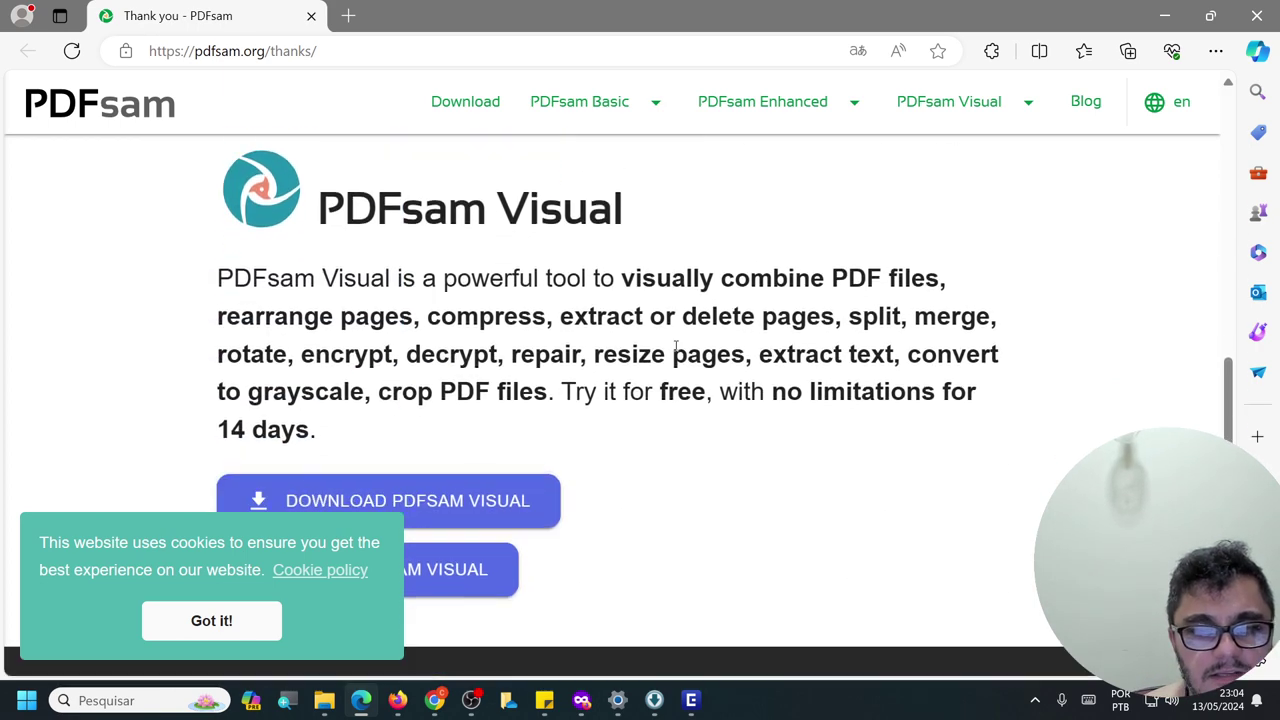
pyautogui.scroll(-2, 675, 350)
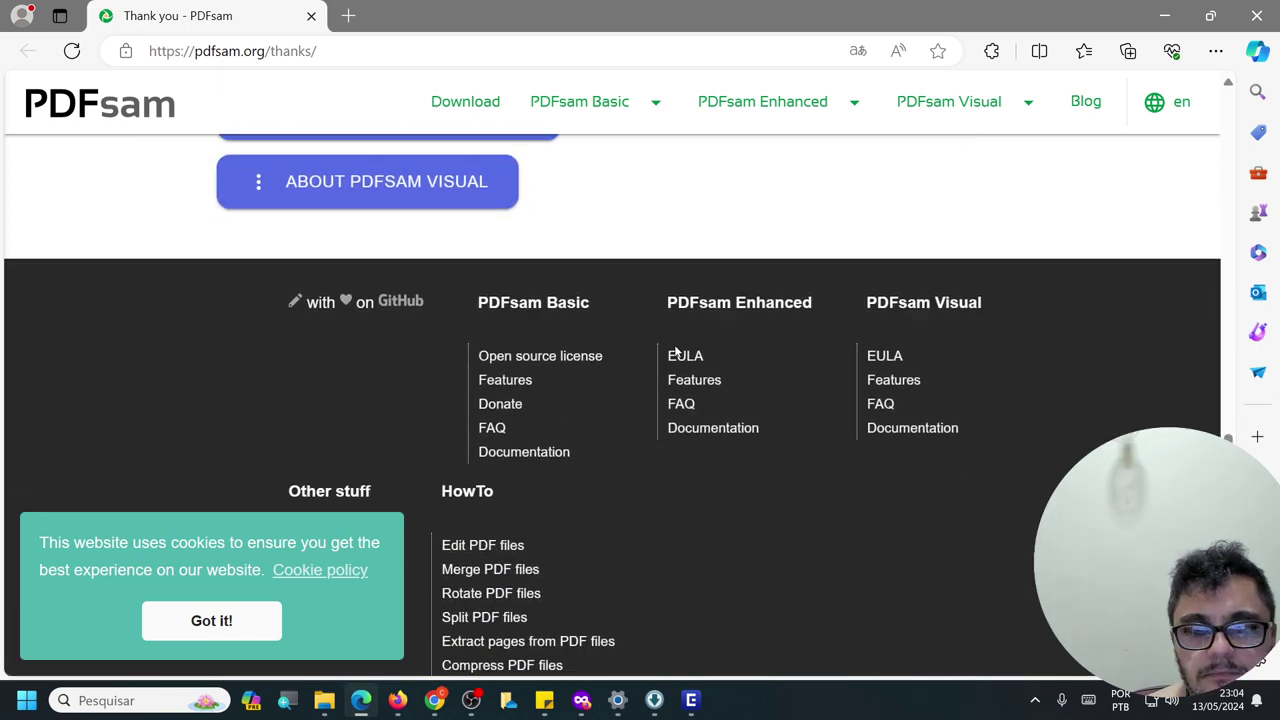
pyautogui.scroll(7, 669, 349)
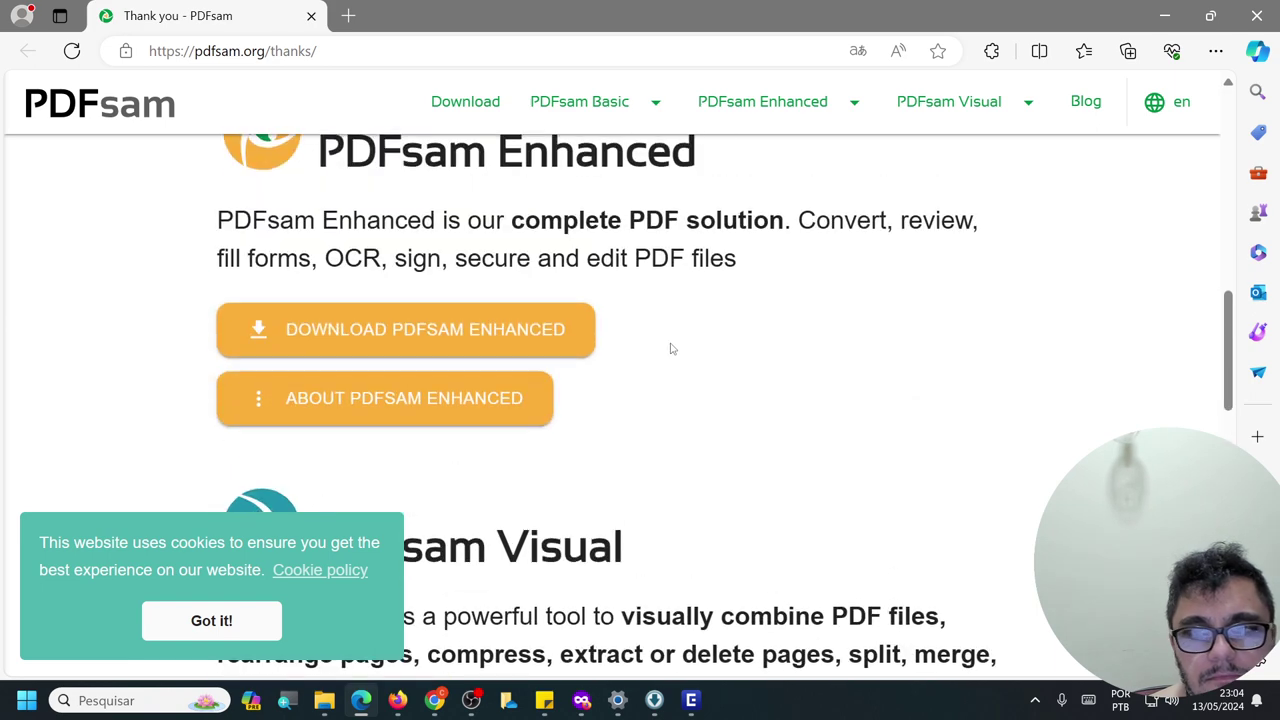
pyautogui.scroll(5, 671, 345)
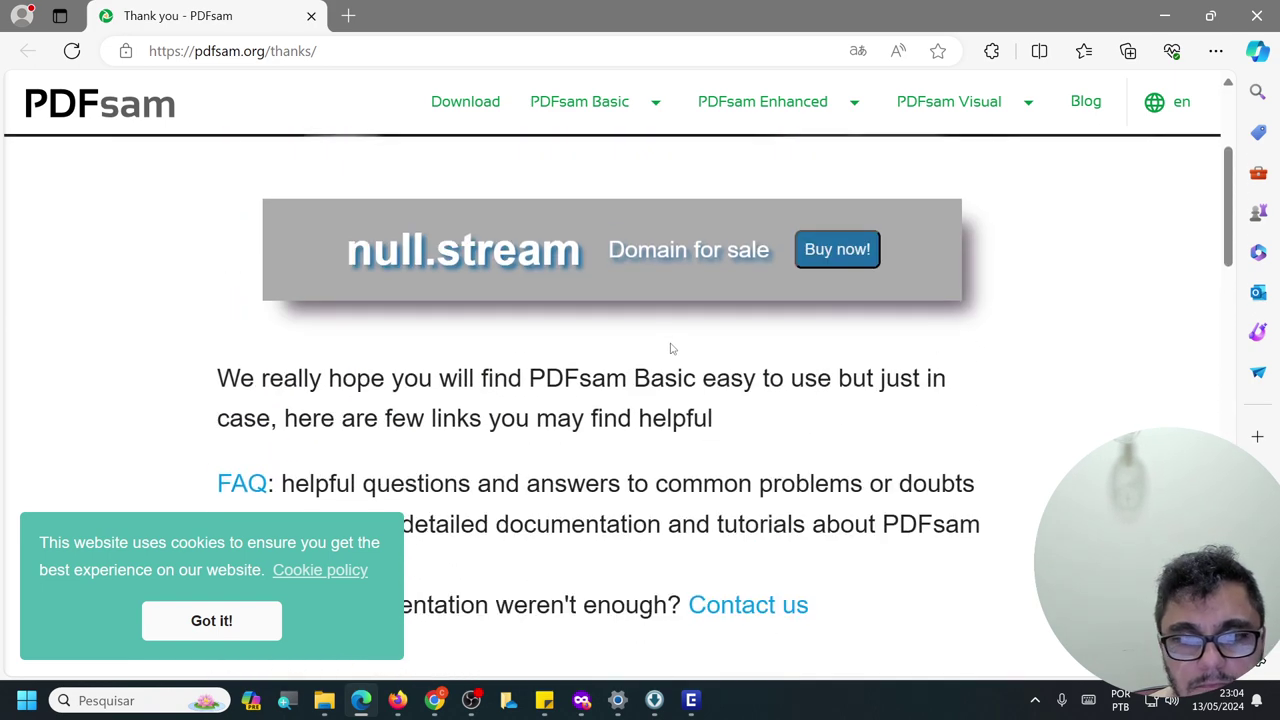
pyautogui.scroll(-1, 697, 427)
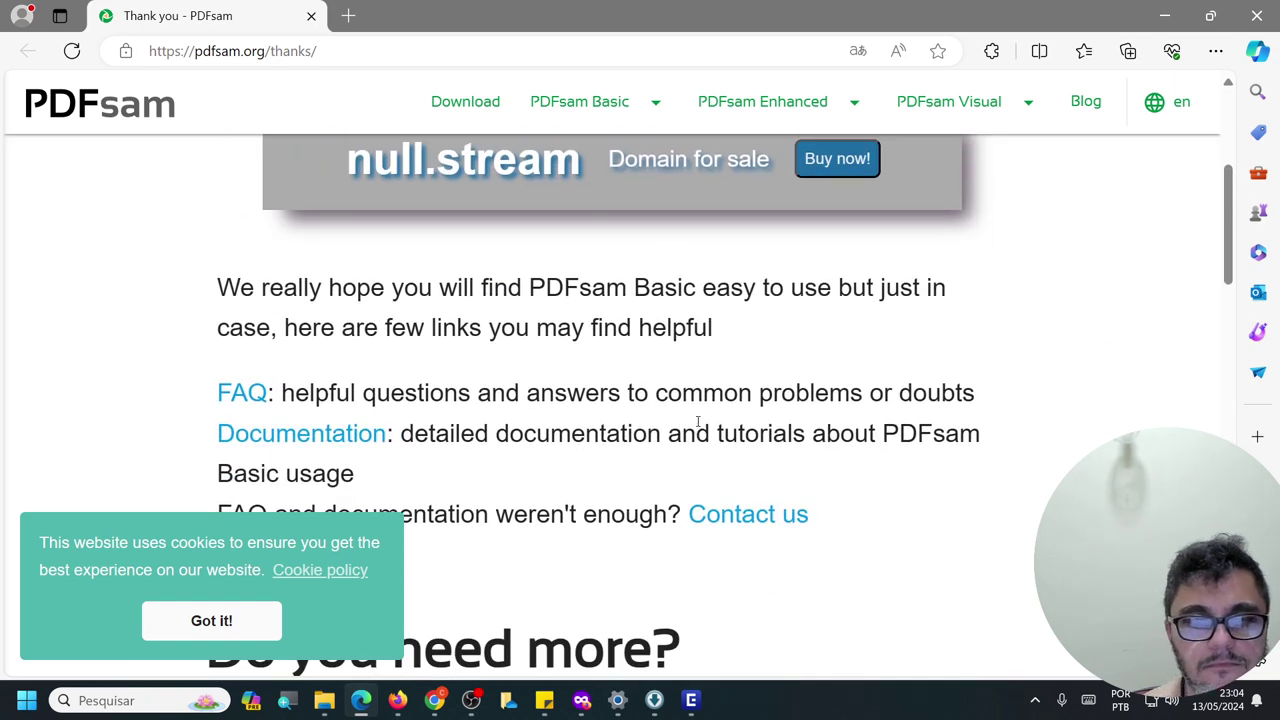
pyautogui.scroll(4, 698, 420)
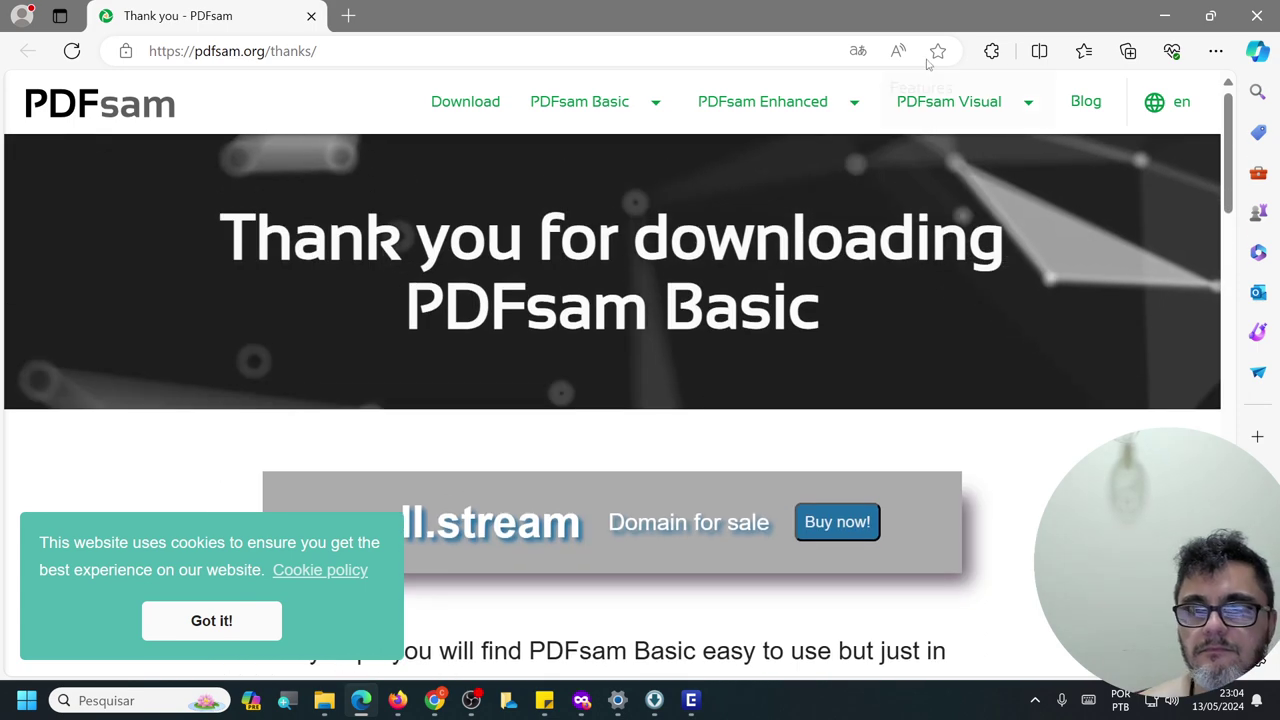
pyautogui.click(1263, 14)
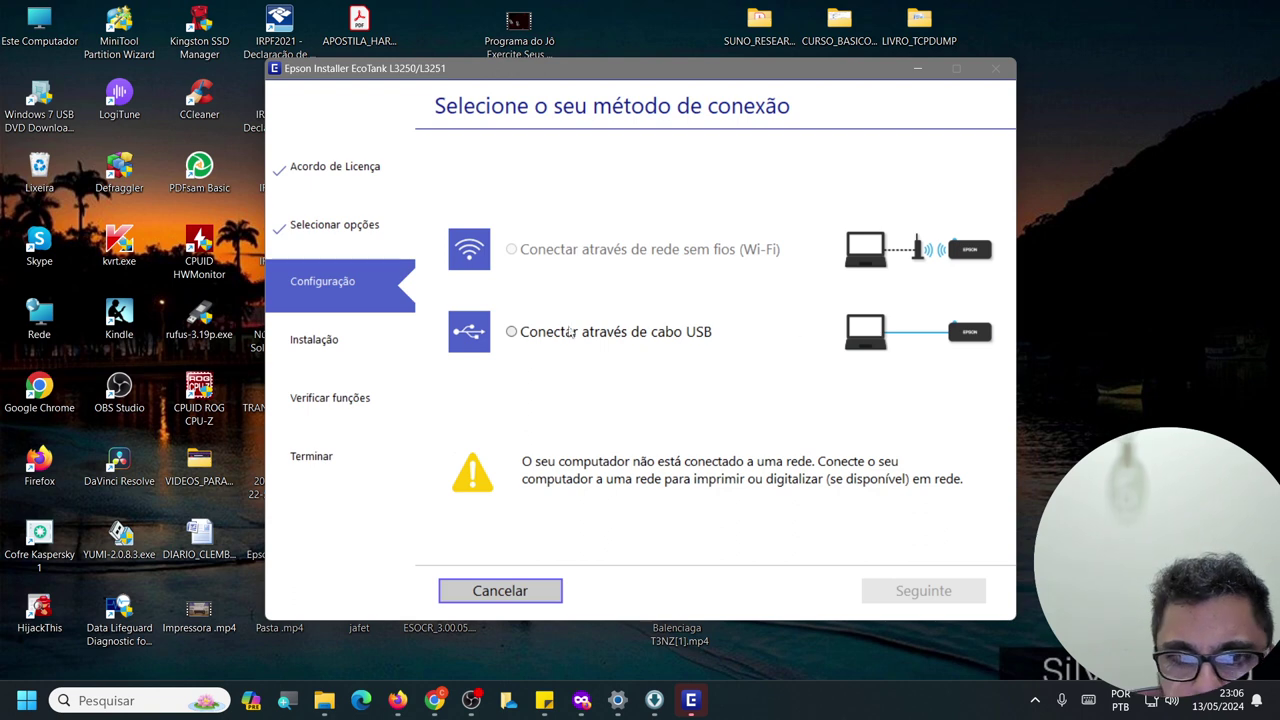
# Step: Choose Conectar através de cabo USB as the connection method and install the preselected Epson software
pyautogui.click(472, 332)
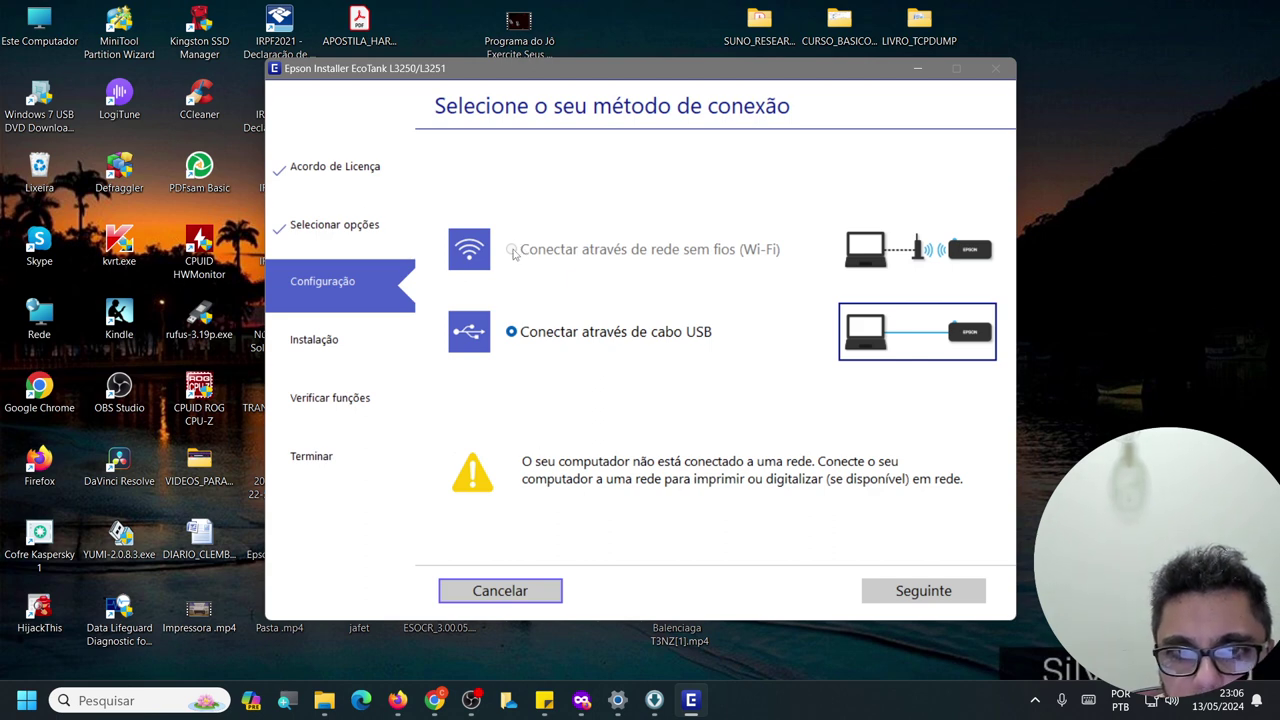
pyautogui.click(510, 337)
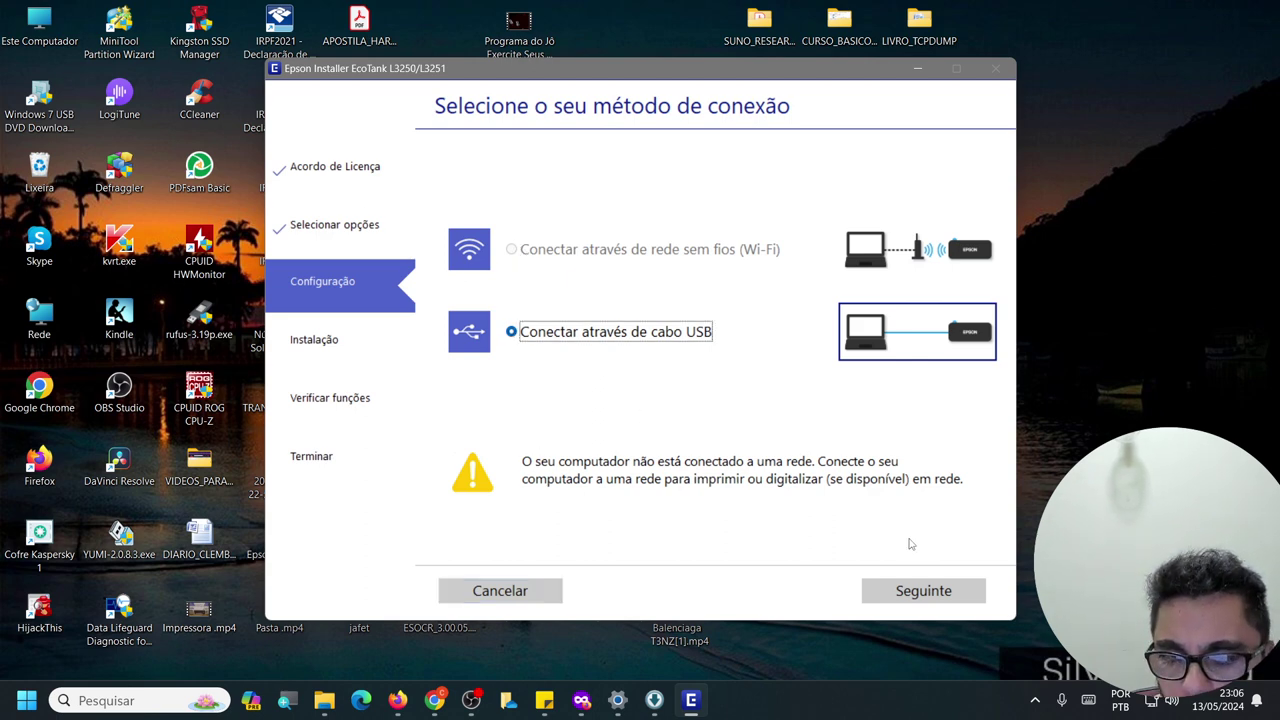
pyautogui.click(902, 594)
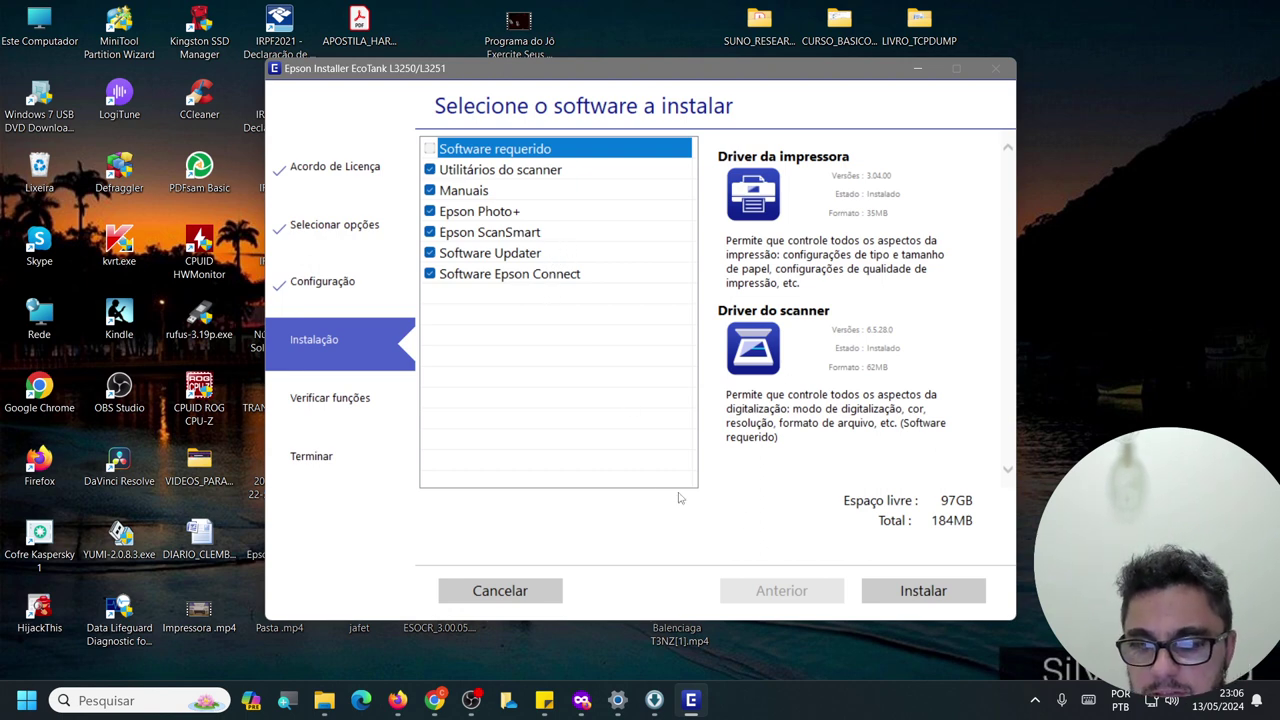
pyautogui.click(913, 591)
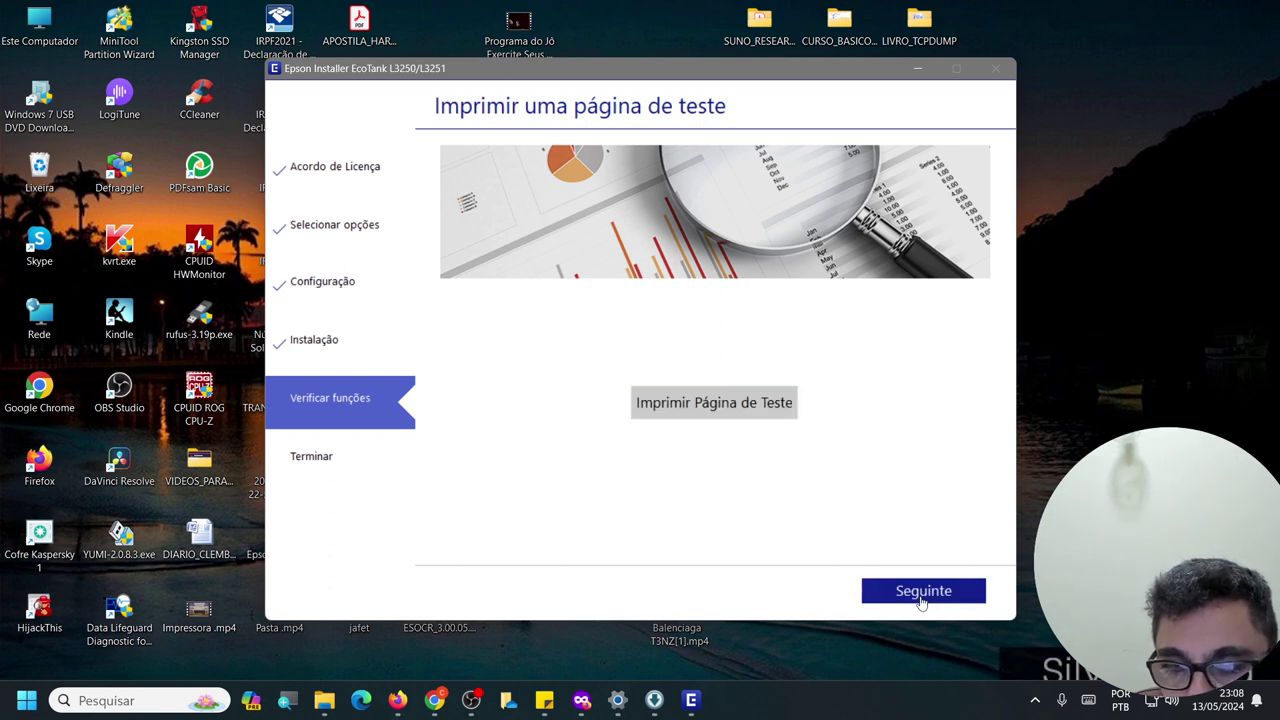
# Step: Continue without printing a test page, accept the Epson Firmware Updater license agreement and start the printer's firmware update
pyautogui.click(922, 592)
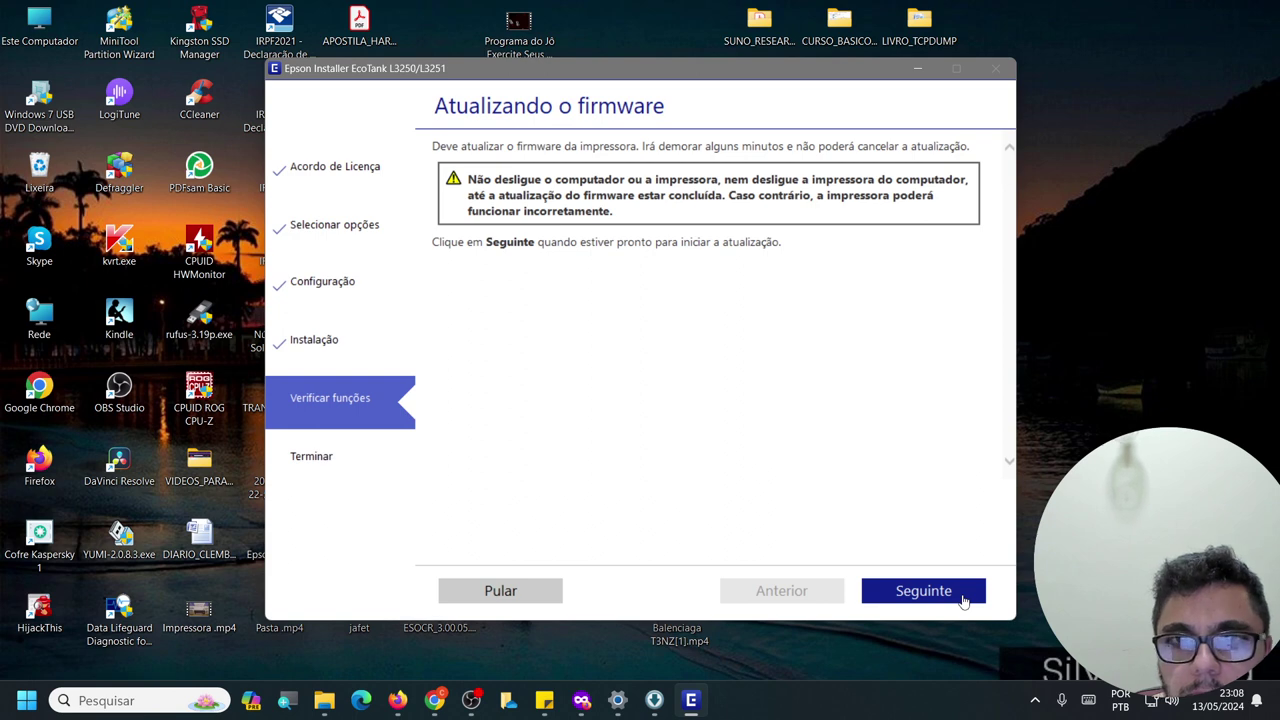
pyautogui.click(962, 597)
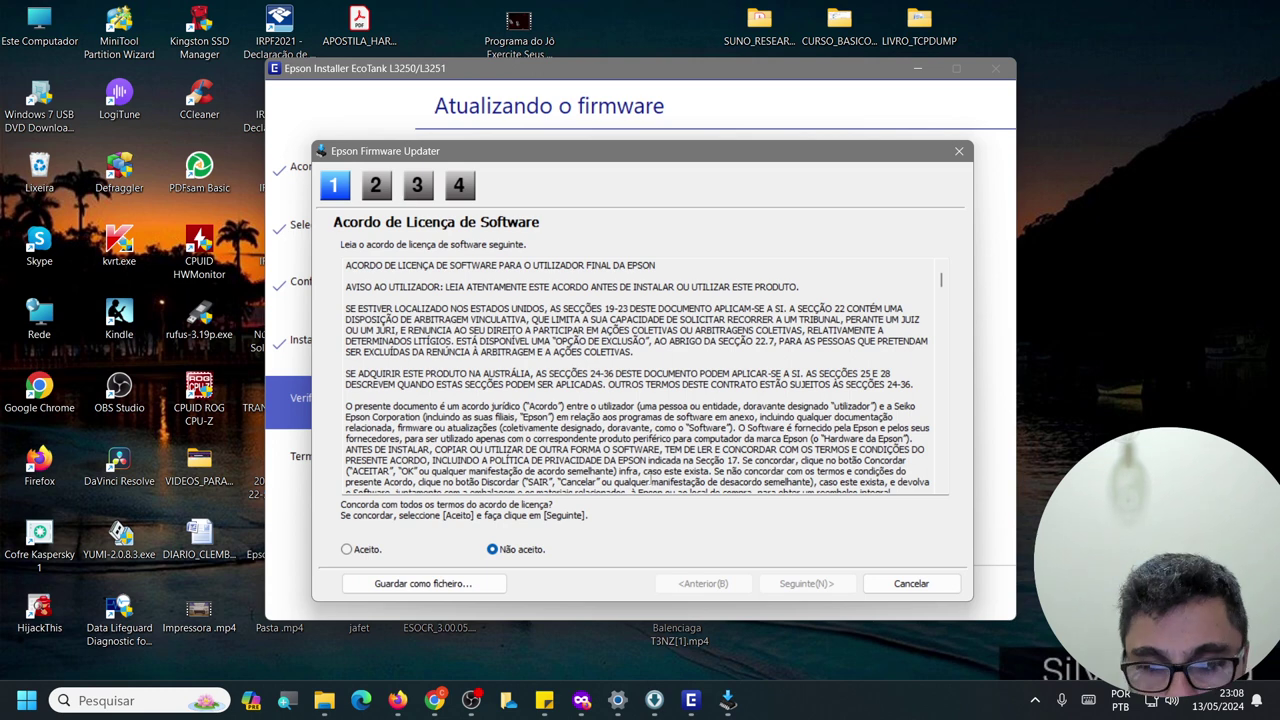
pyautogui.click(362, 549)
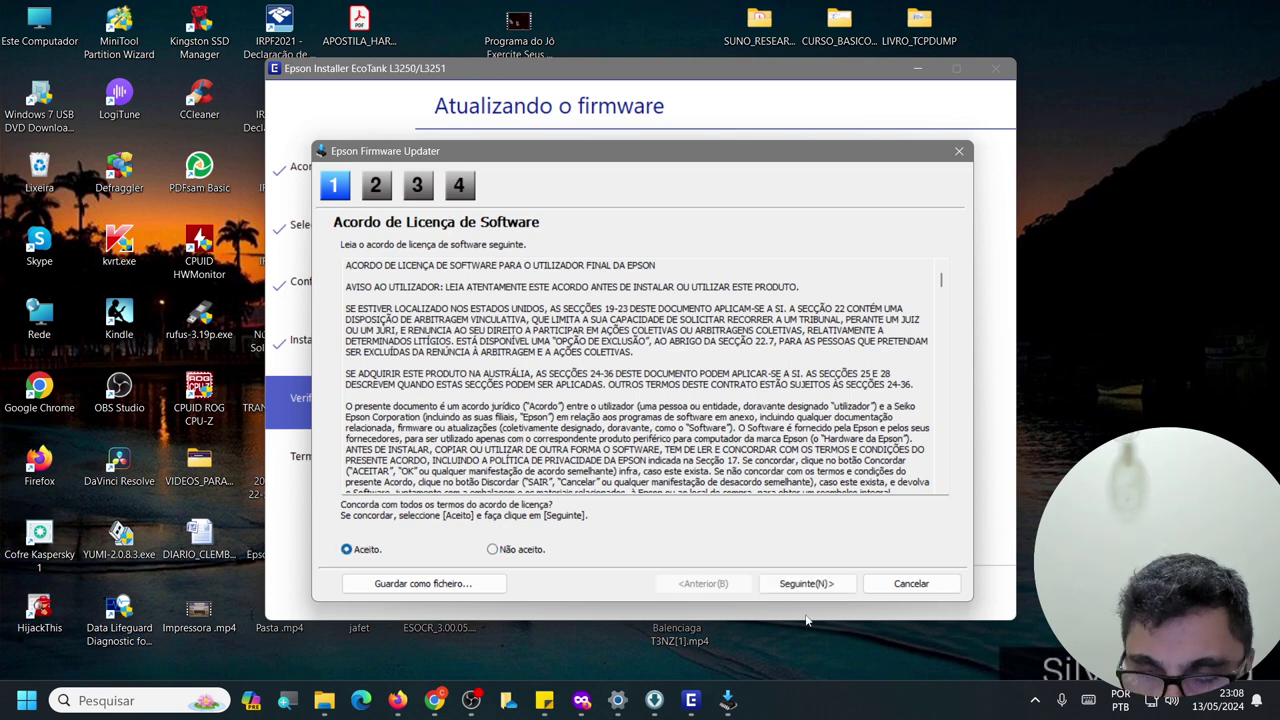
pyautogui.click(827, 583)
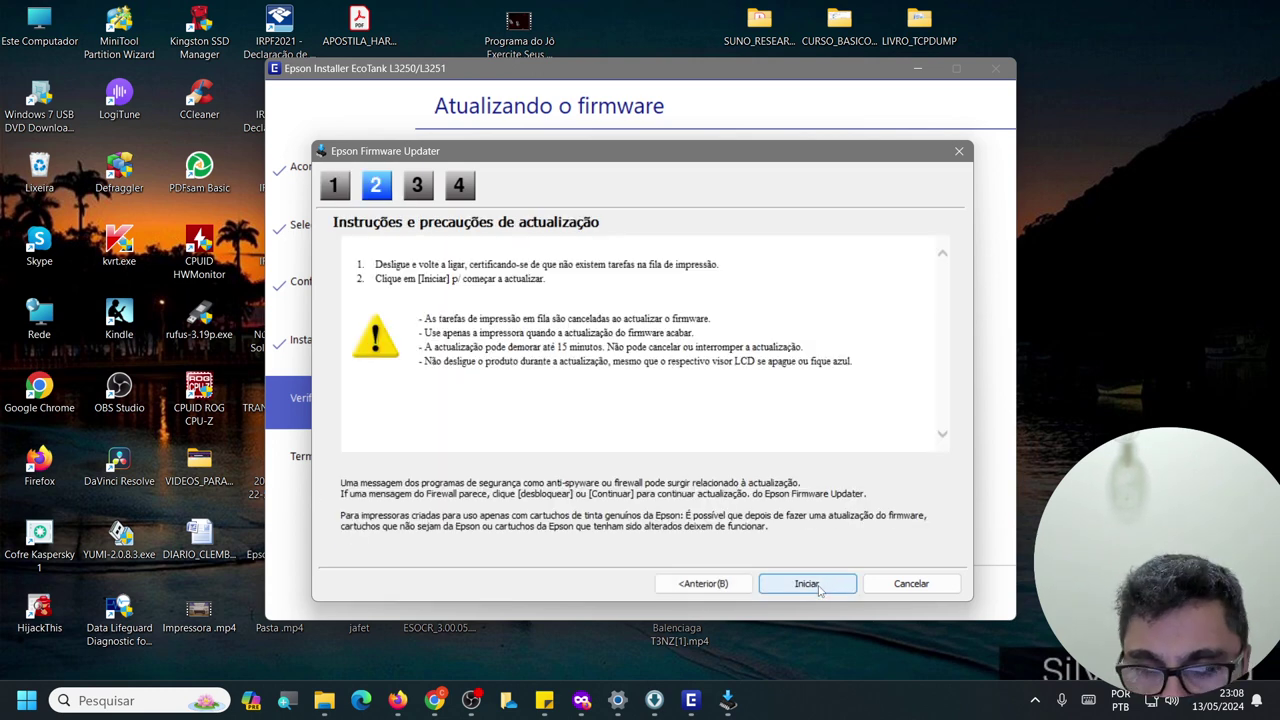
pyautogui.click(818, 588)
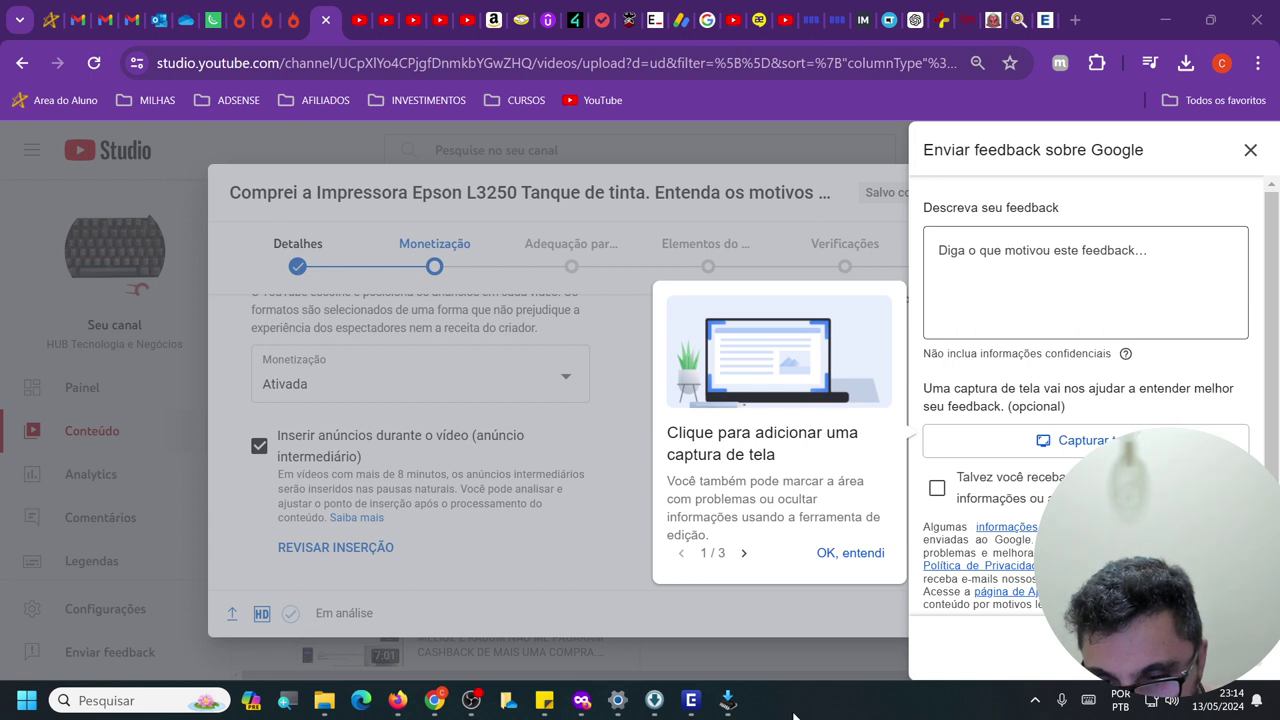
# Step: Bring up and finish the Epson Firmware Updater, and close the Google feedback form in YouTube Studio
pyautogui.click(727, 701)
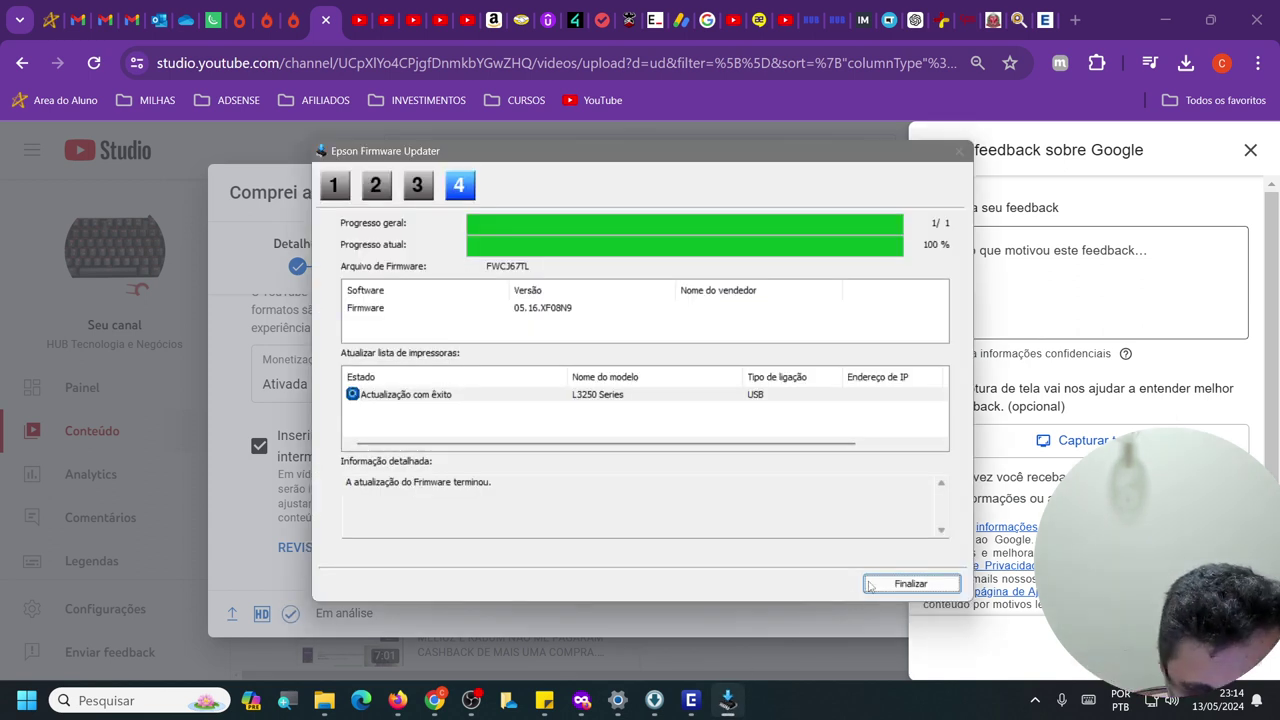
pyautogui.click(903, 584)
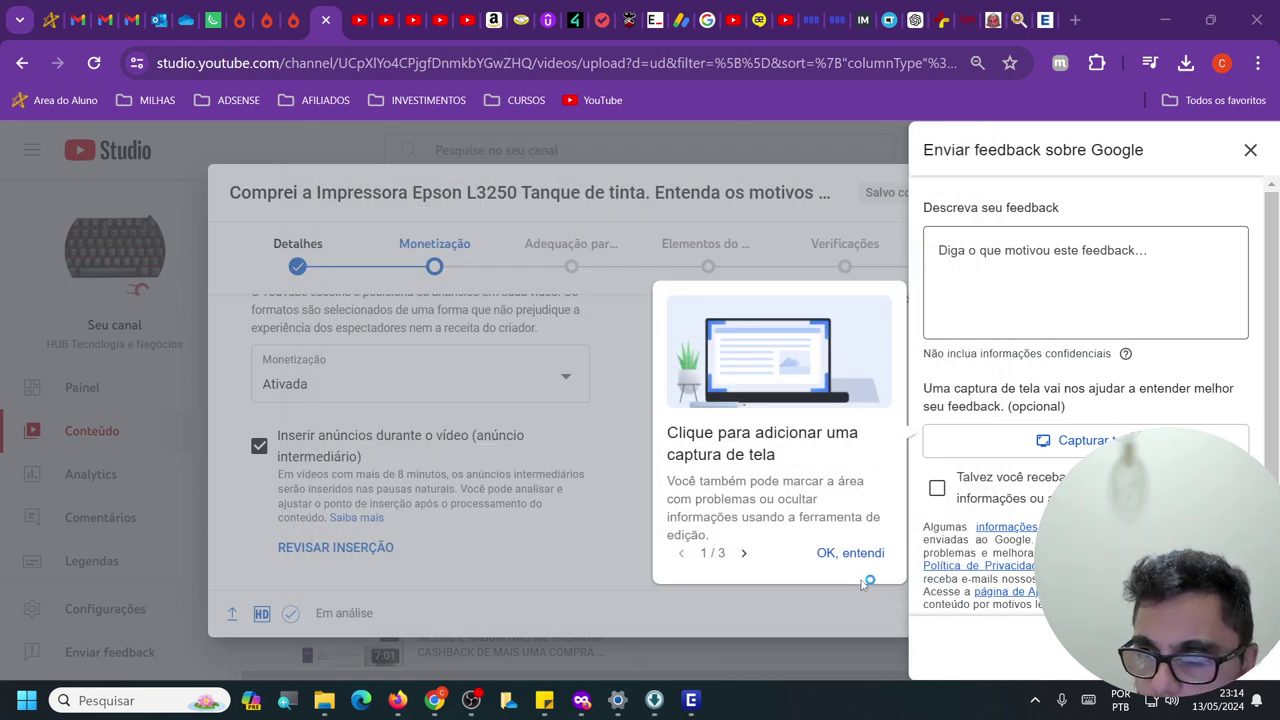
pyautogui.click(872, 556)
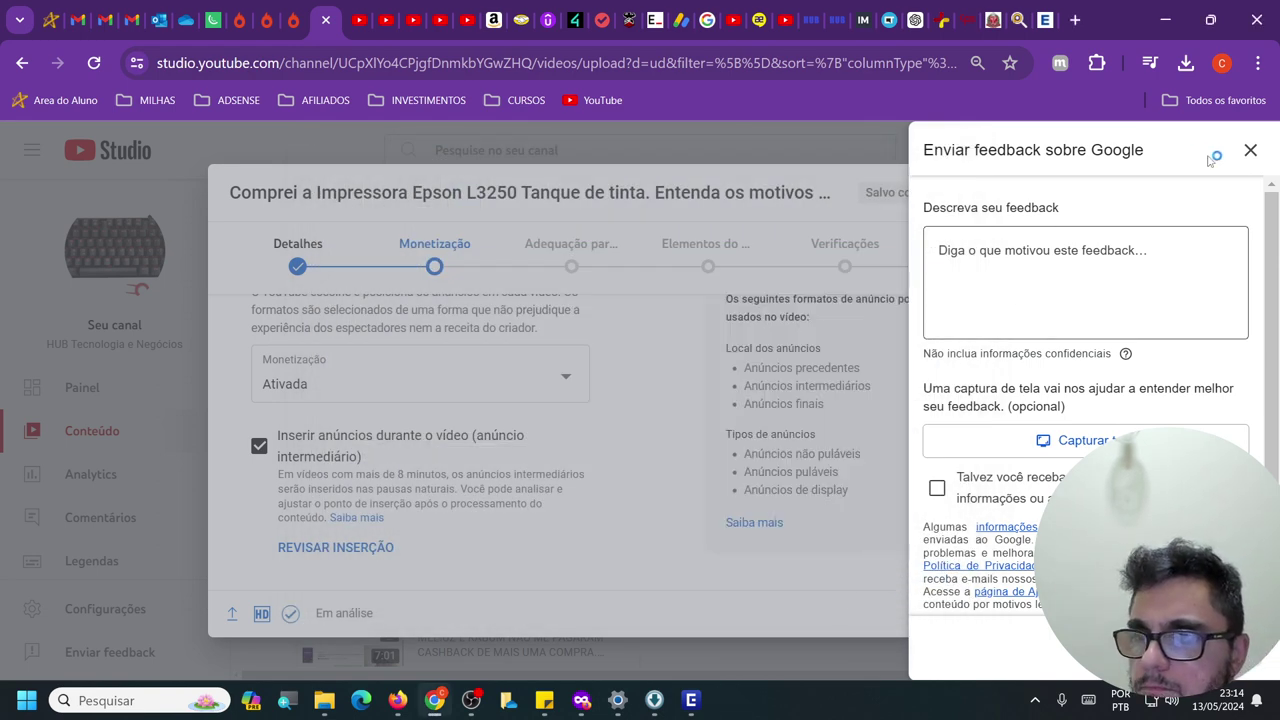
pyautogui.click(1250, 150)
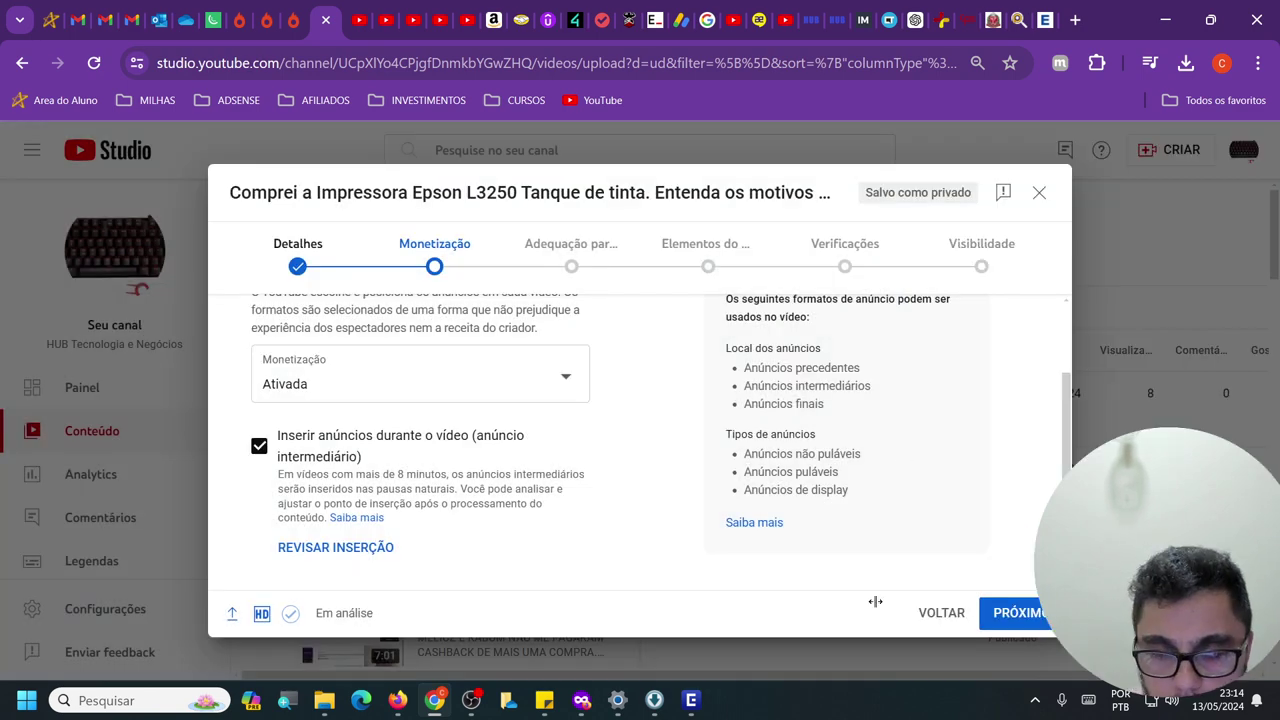
# Step: Return to the Epson installer, finish with Concluir e registrar, and dismiss the translation offer on the Epson site
pyautogui.click(691, 700)
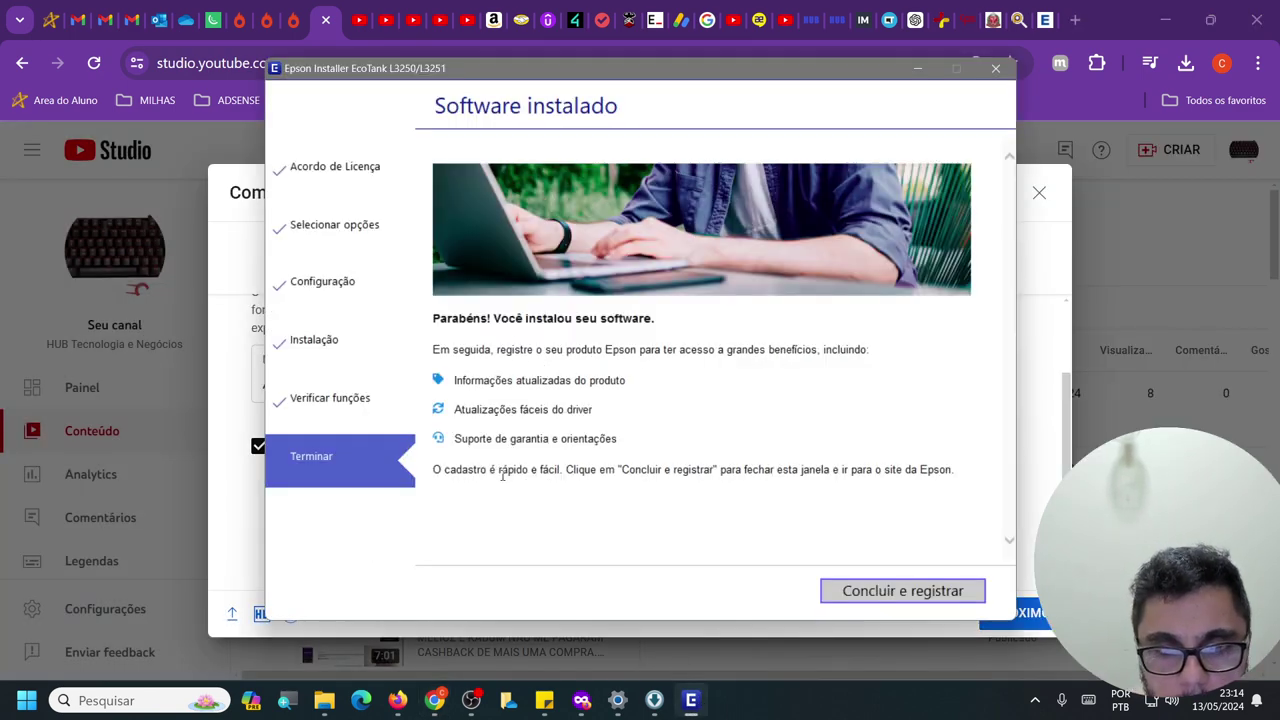
pyautogui.click(862, 591)
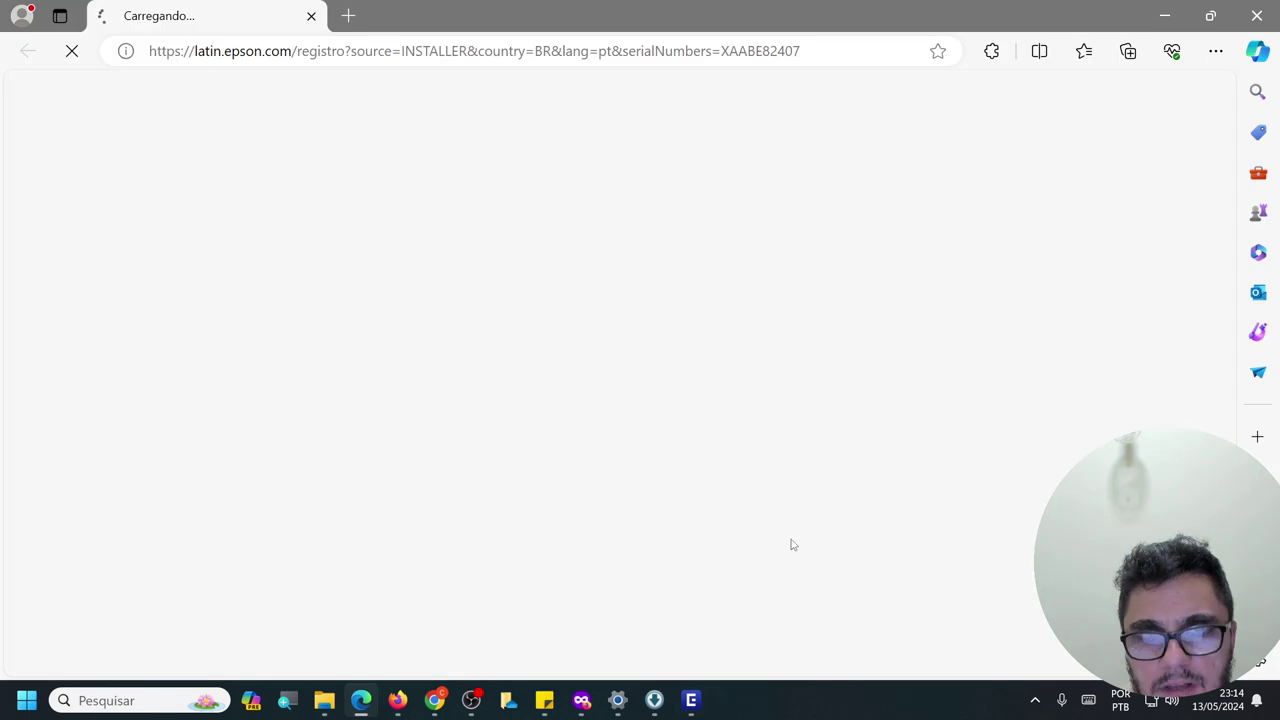
pyautogui.scroll(-3, 434, 266)
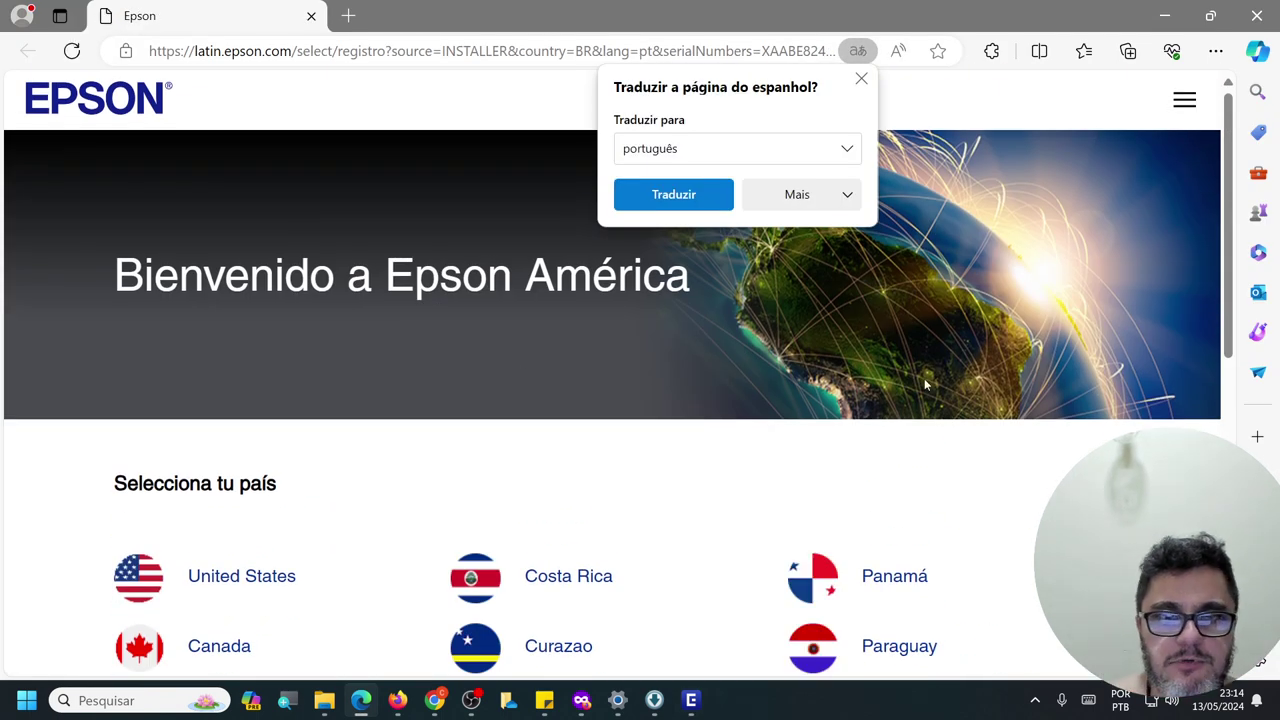
pyautogui.click(1275, 5)
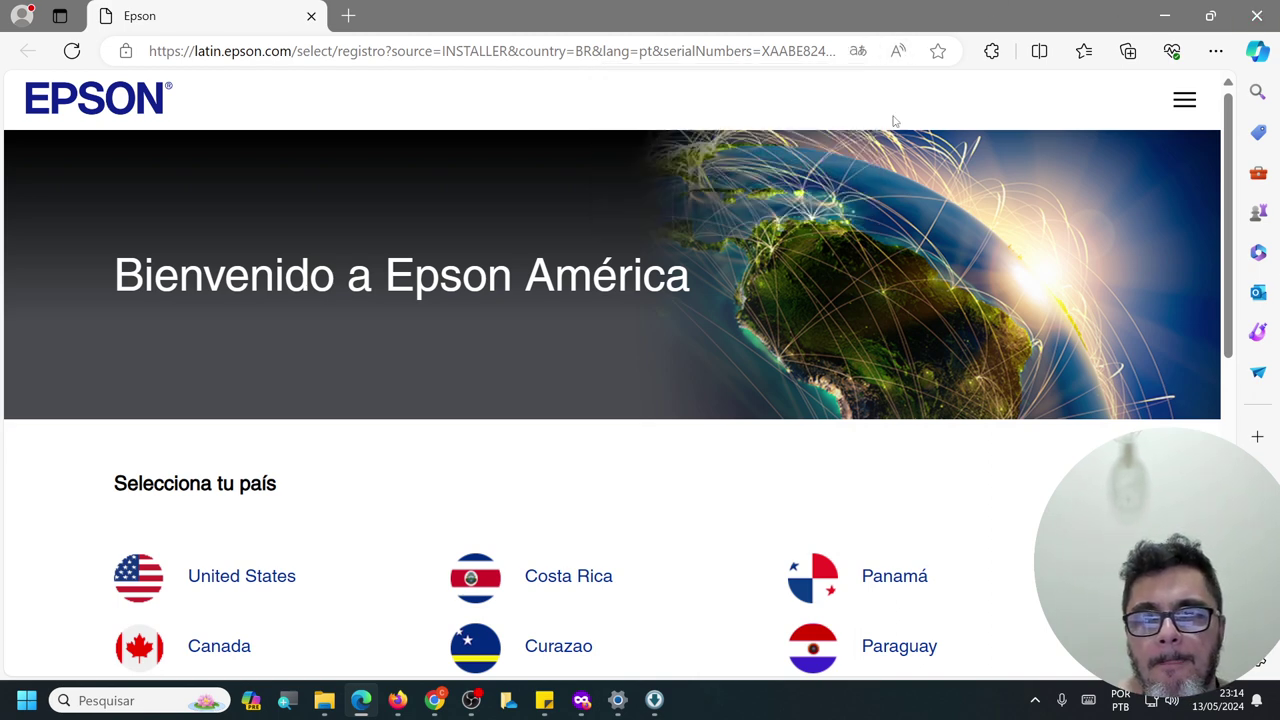
# Step: Switch to Windows Settings and check the EPSON L3250 Series page under Impressoras e scanners
pyautogui.click(617, 700)
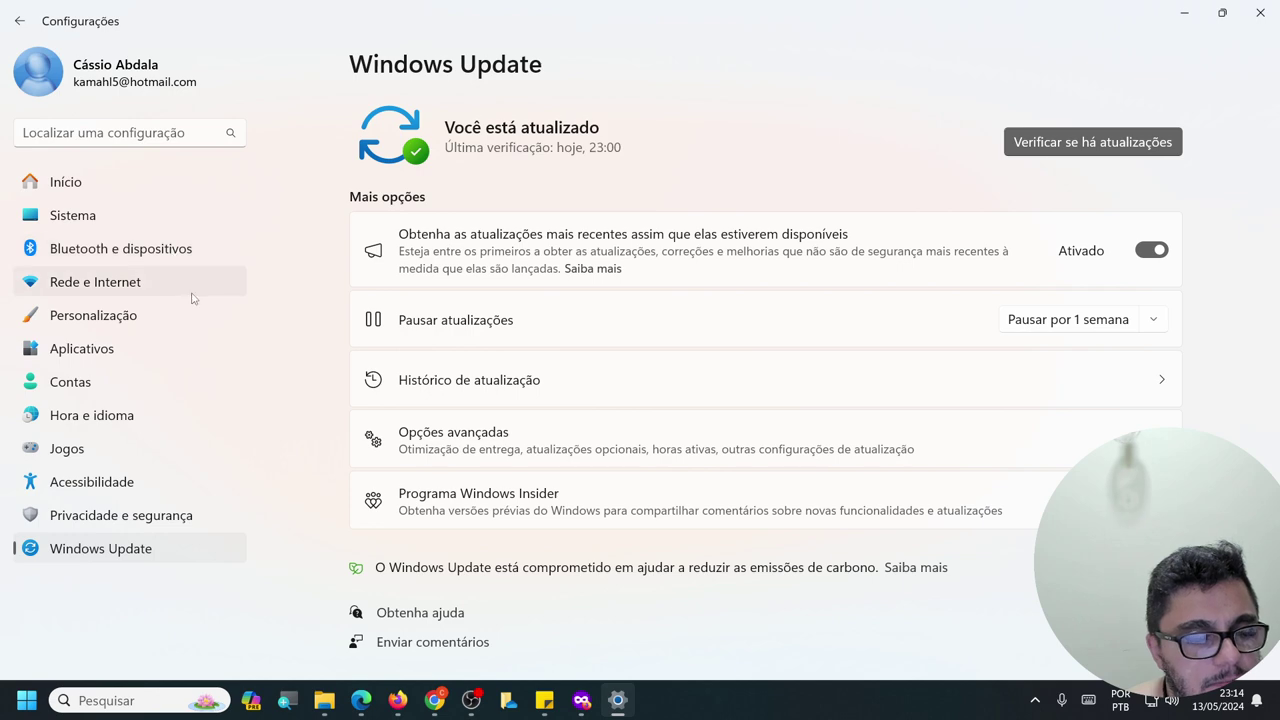
pyautogui.click(188, 257)
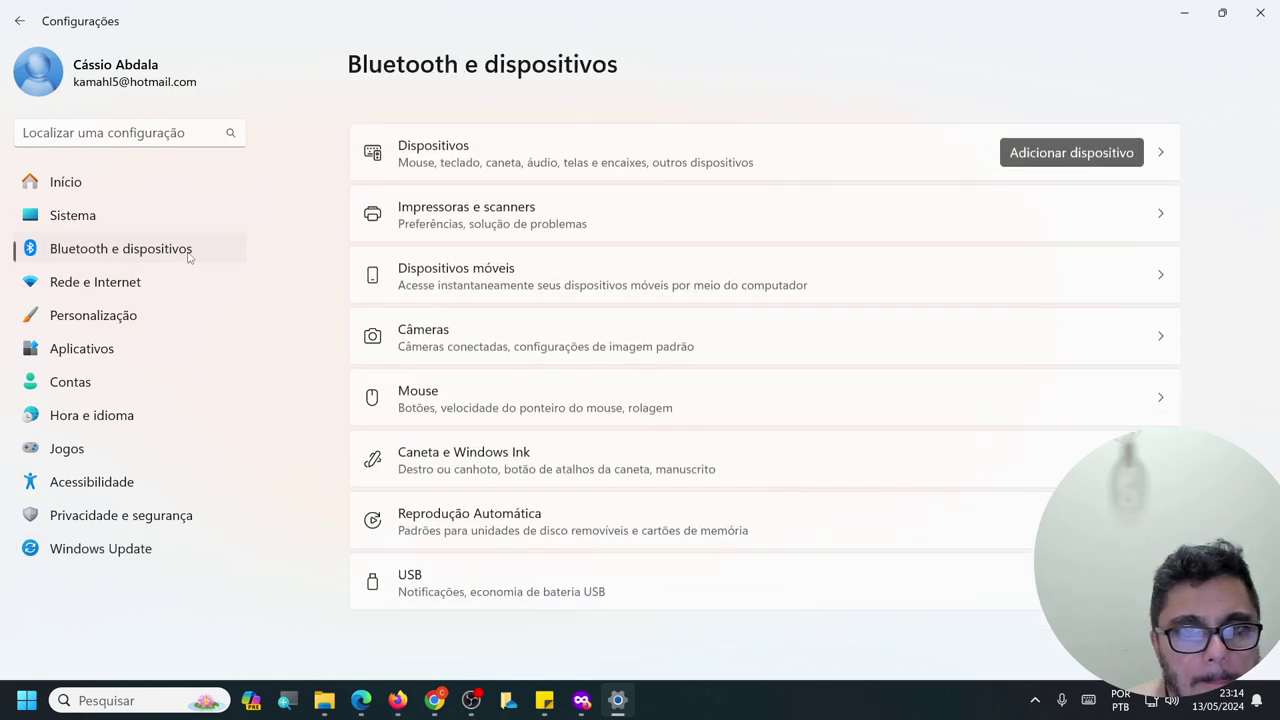
pyautogui.click(578, 224)
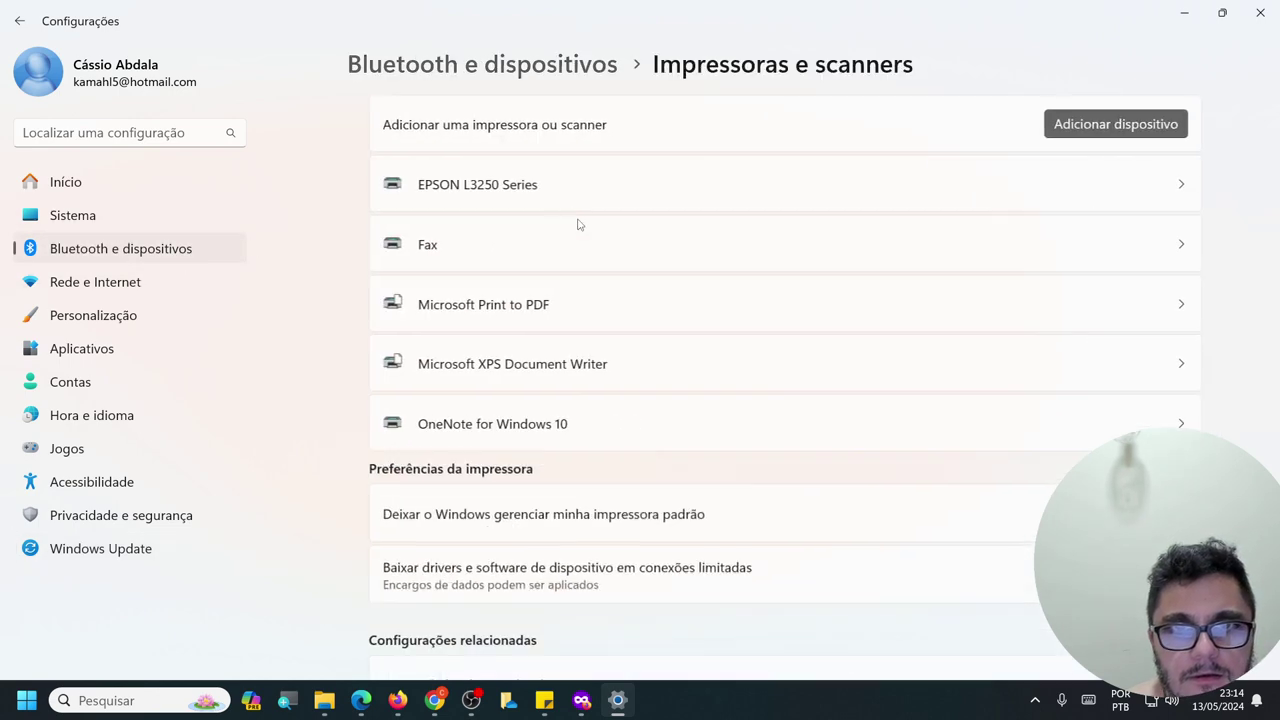
pyautogui.click(810, 192)
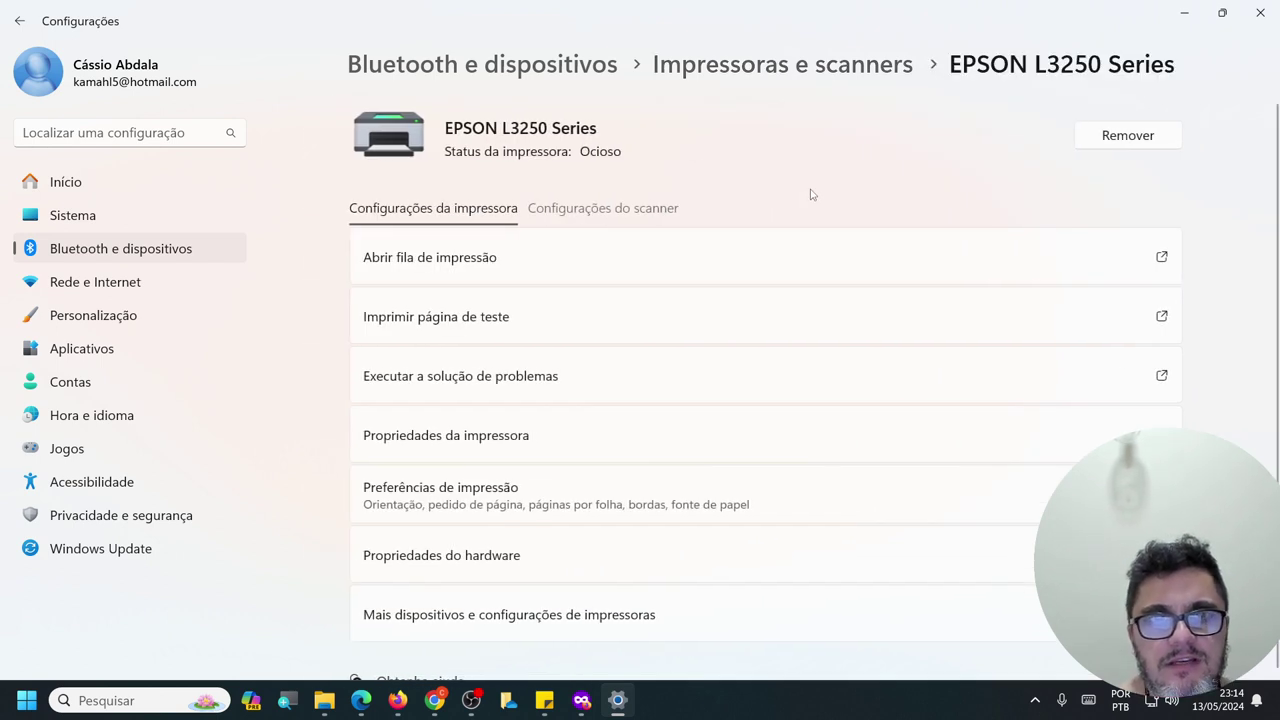
pyautogui.scroll(-1, 811, 194)
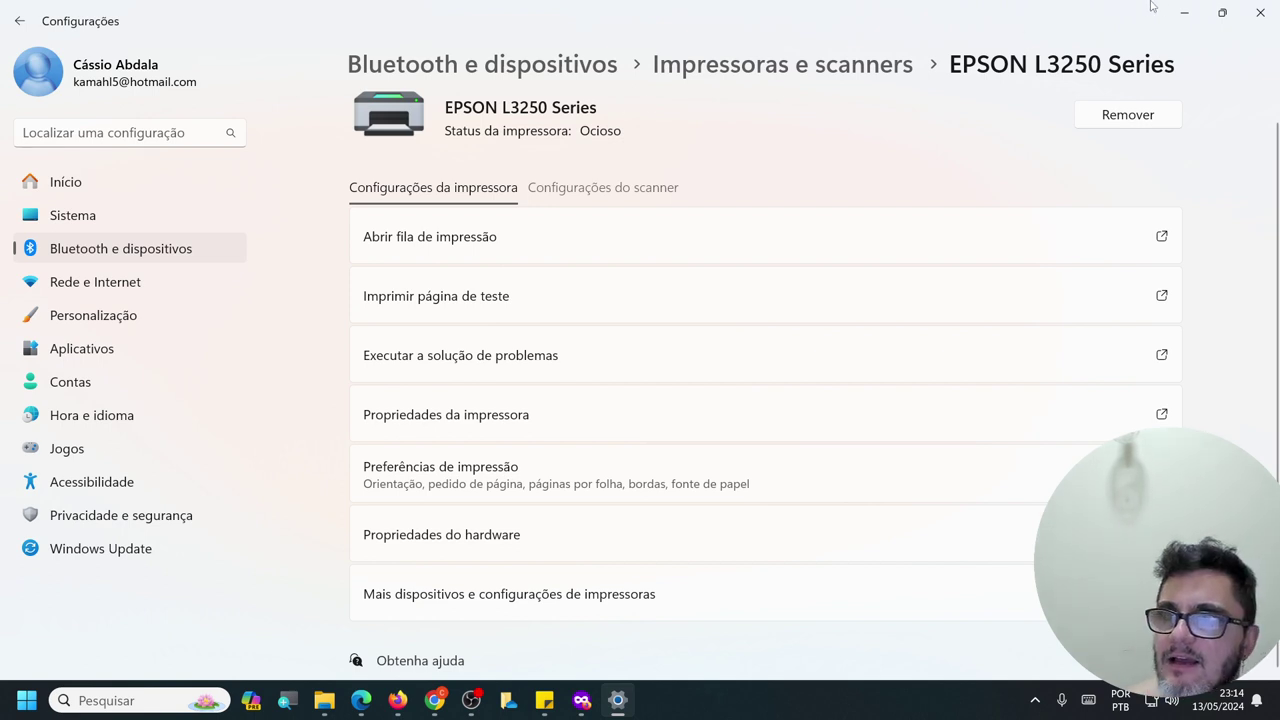
pyautogui.moveTo(1237, 24)
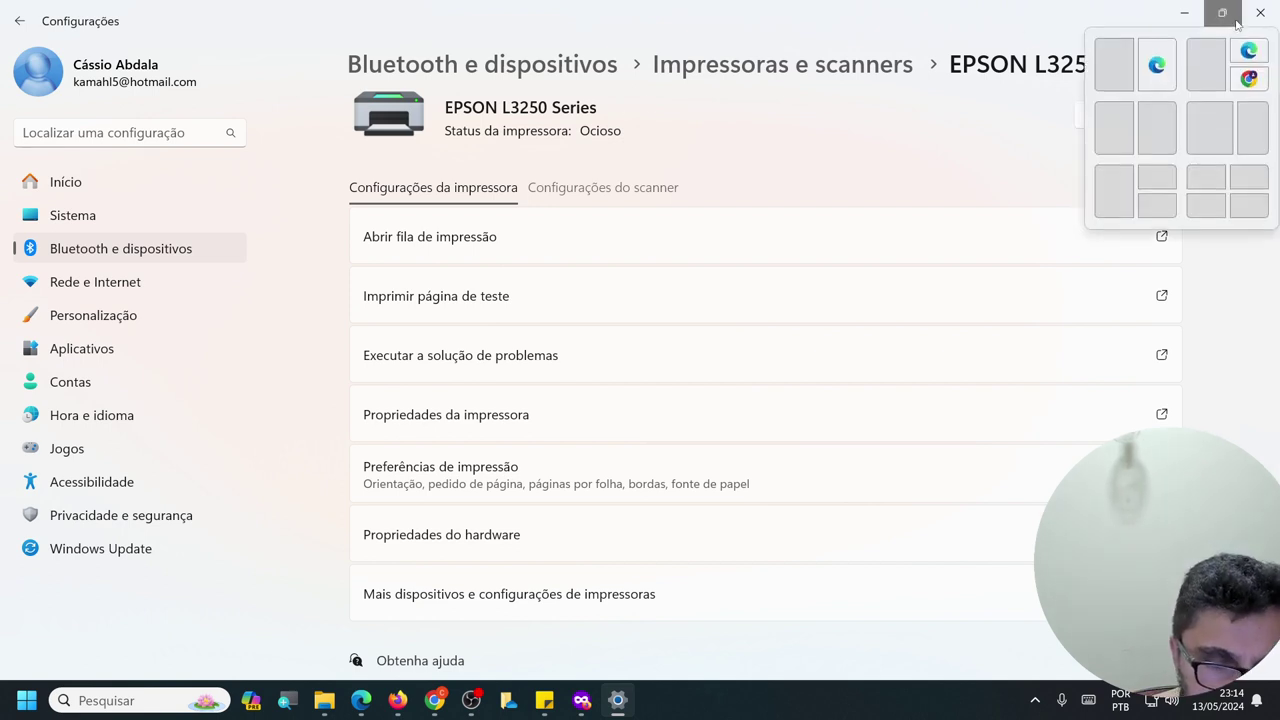